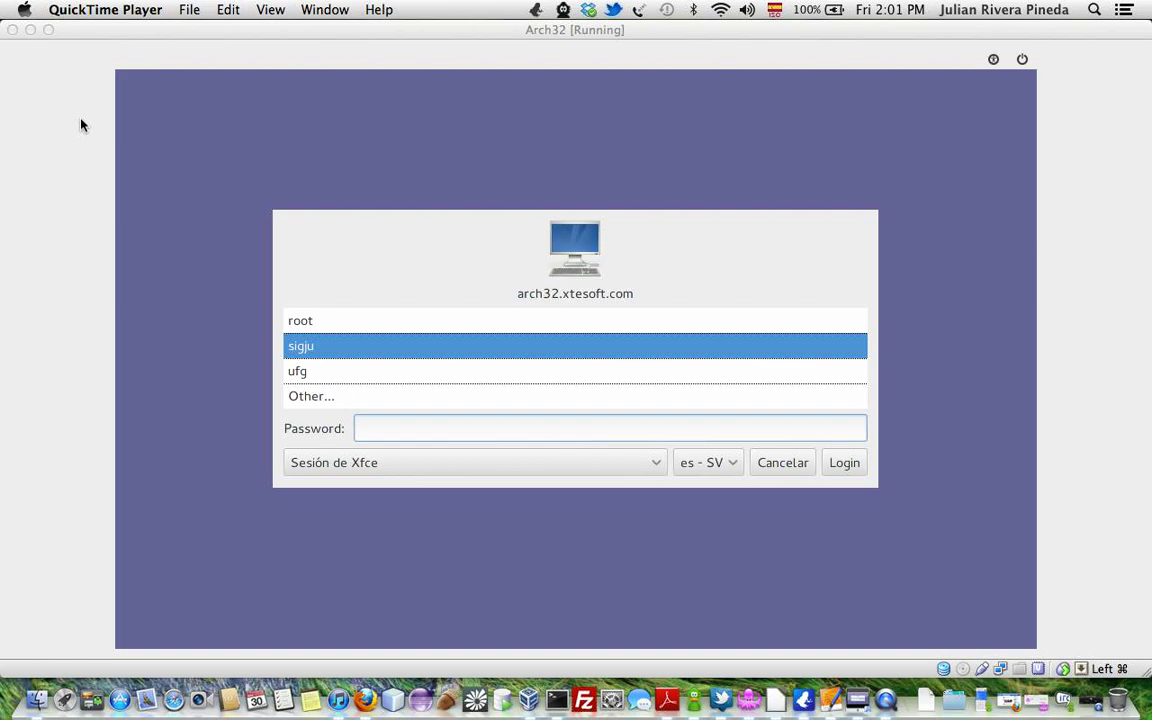
# Restore the minimized Firefox window from the Dock, in front of the Arch32 VM.
pyautogui.click(366, 690)
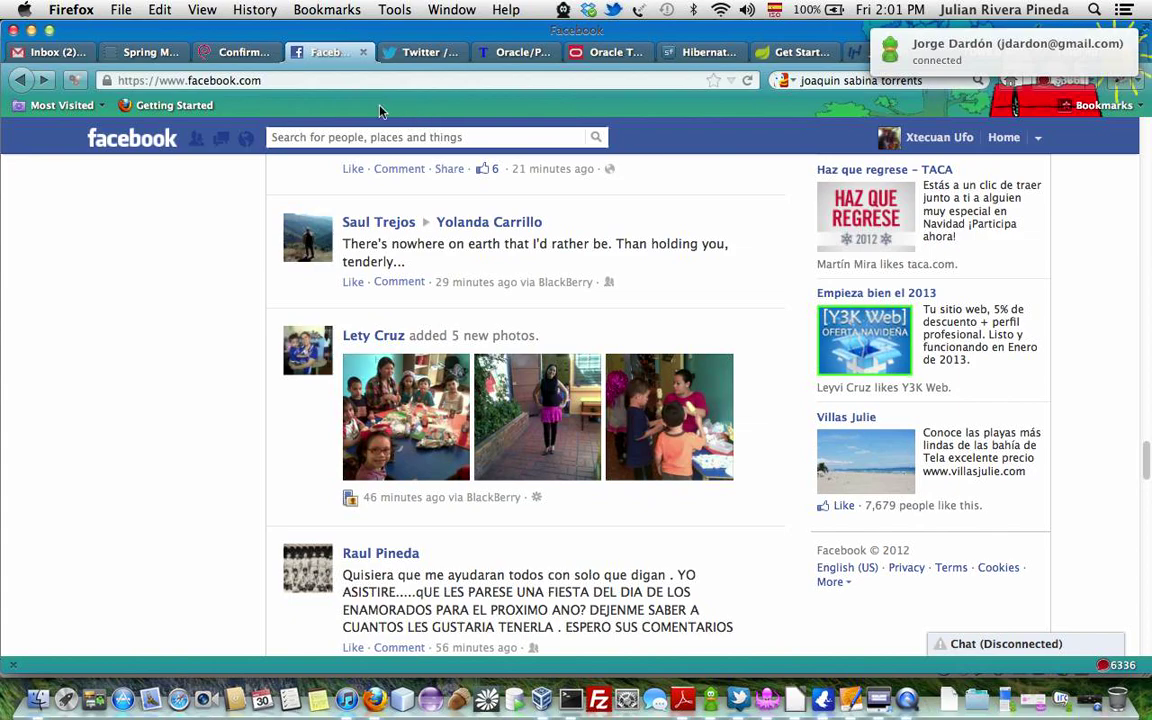
# Try loading glassfish.org in a new tab, then confirm SquidMan's local proxy is running.
pyautogui.press('super+t')
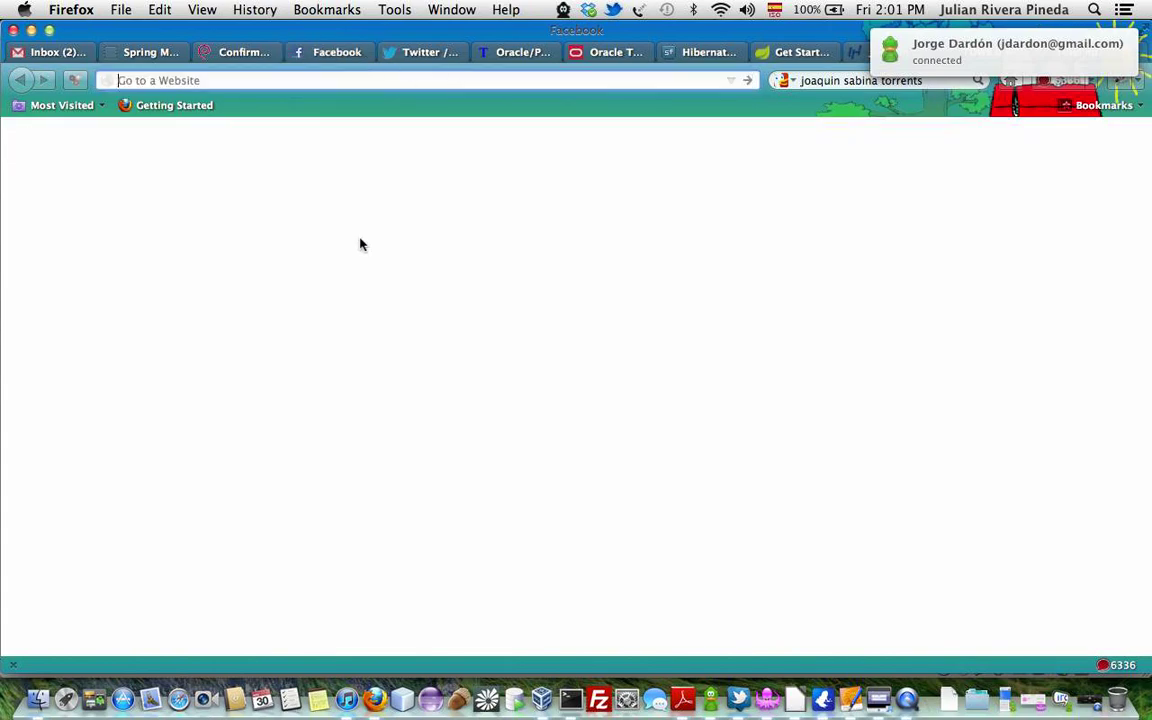
pyautogui.write('glass')
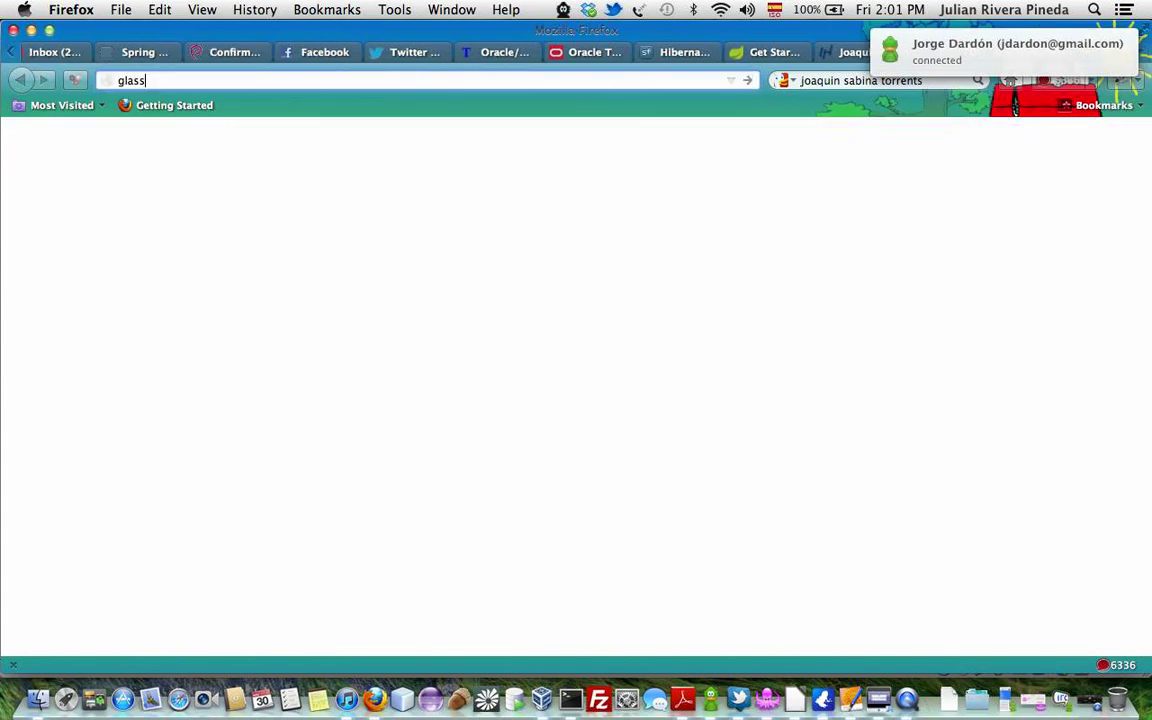
pyautogui.write('f')
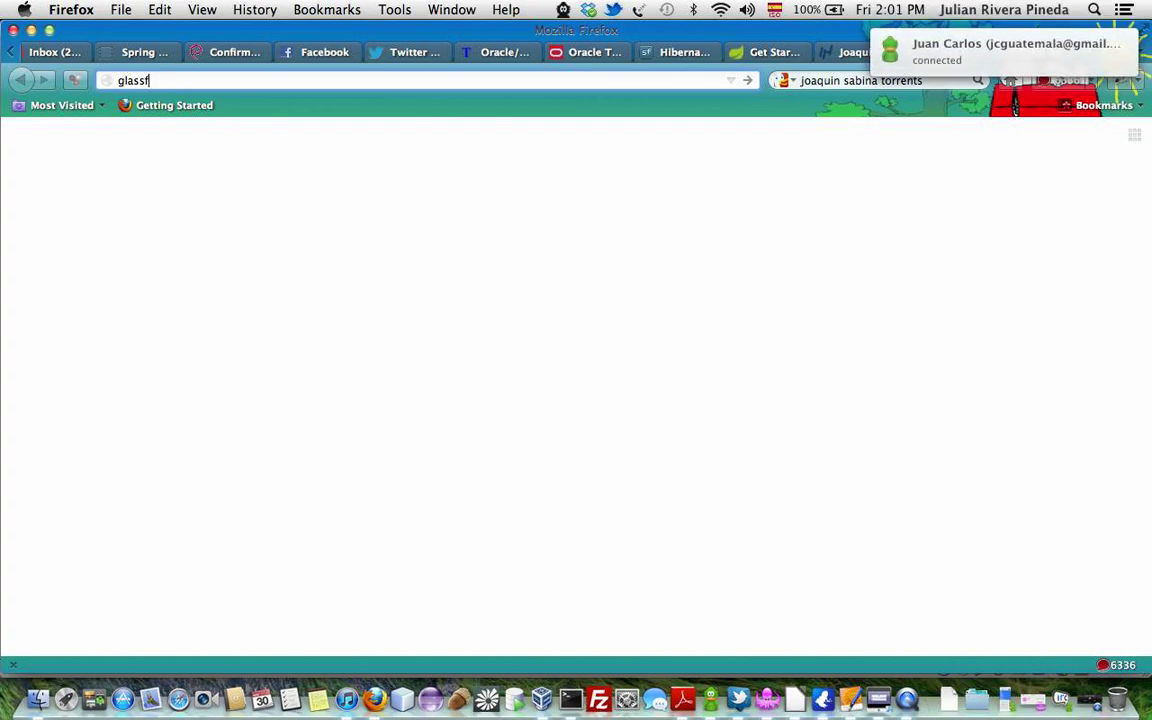
pyautogui.write('ish.org')
pyautogui.press('Return')
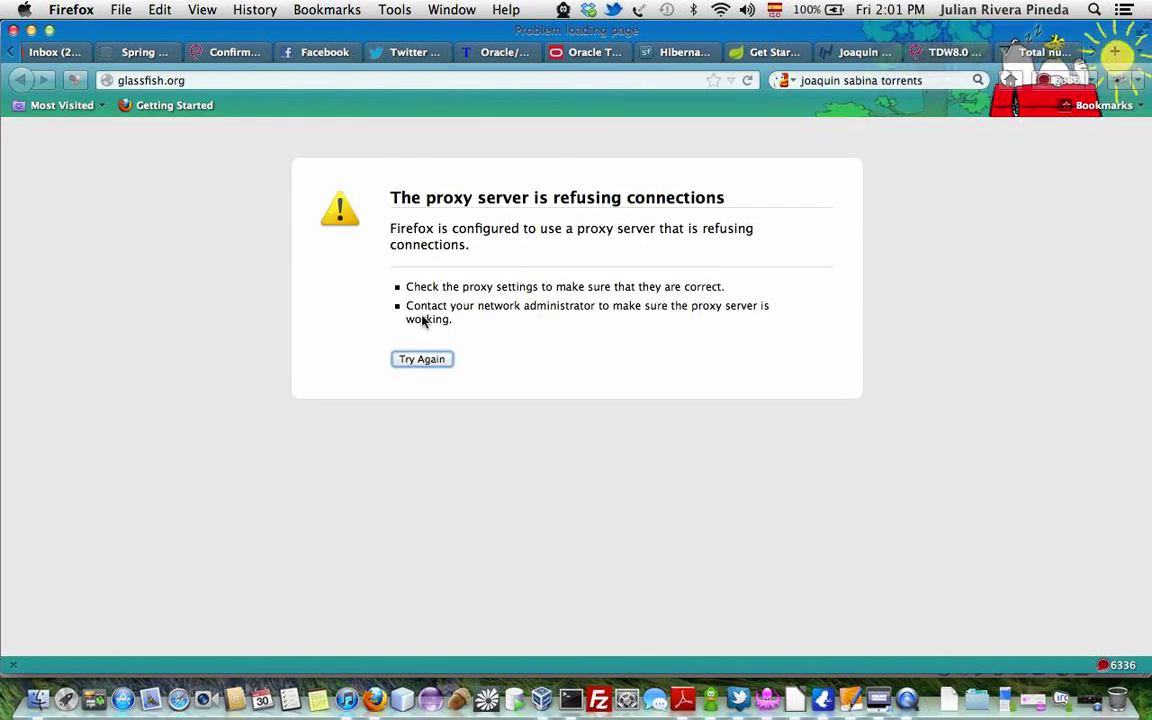
pyautogui.click(762, 686)
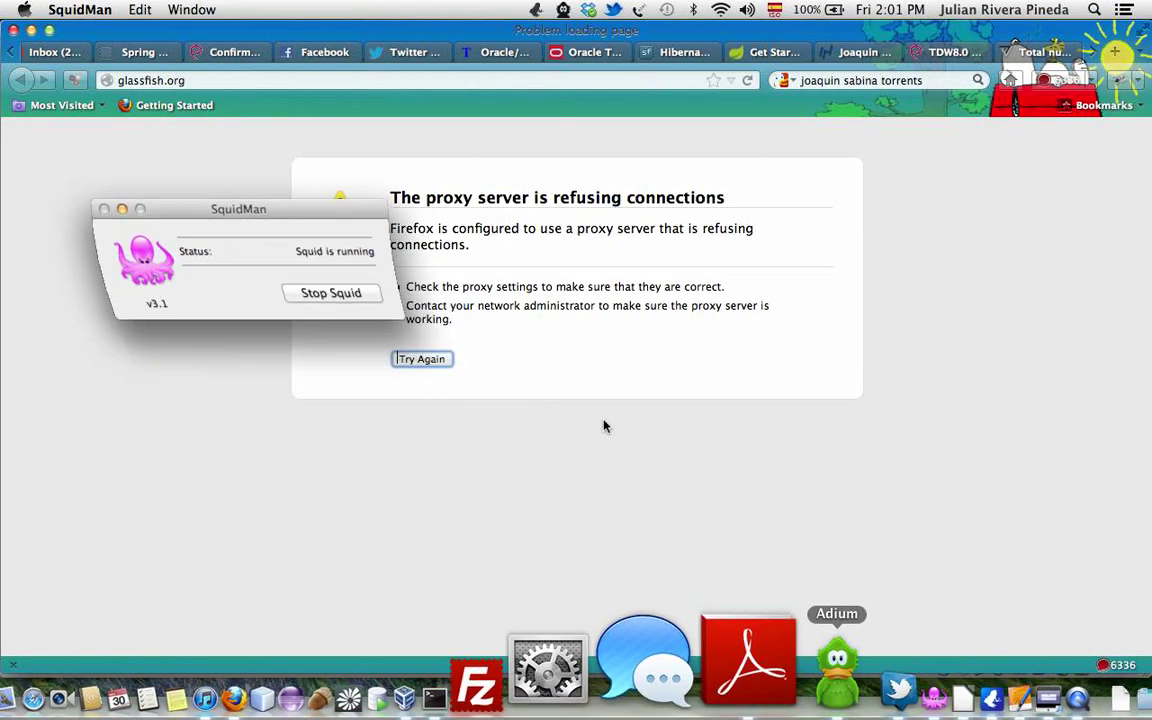
pyautogui.click(279, 372)
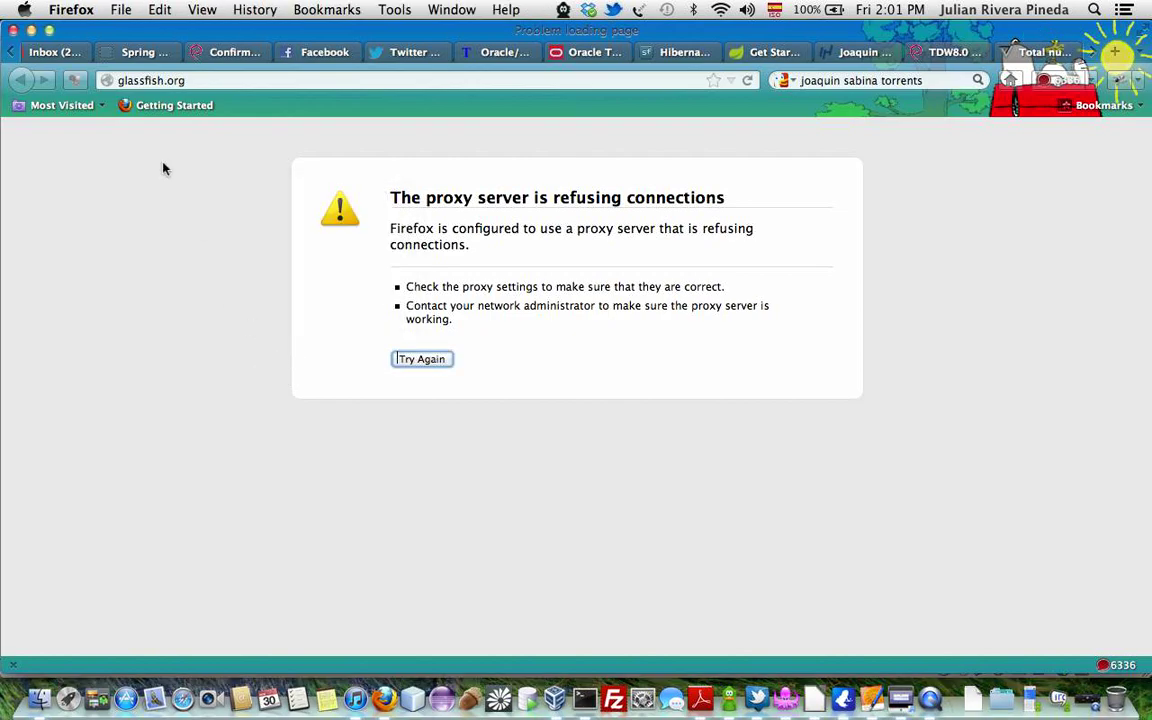
# Set Firefox's network connection settings to No proxy and close Preferences.
pyautogui.click(71, 9)
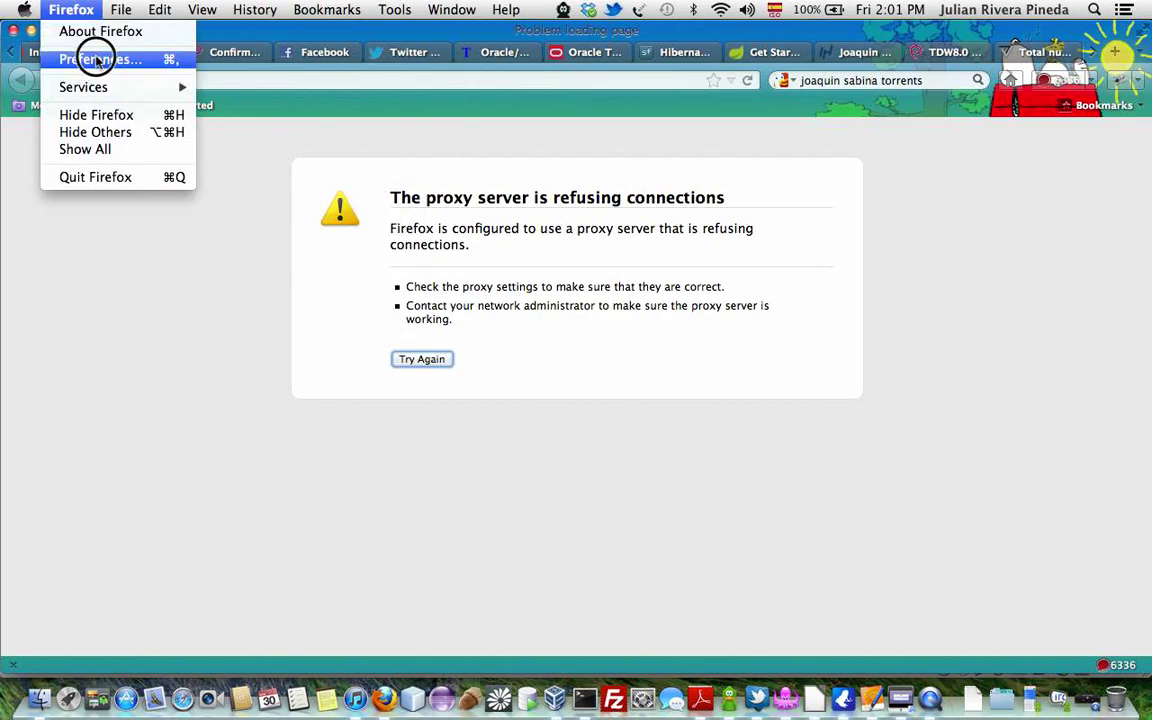
pyautogui.click(98, 59)
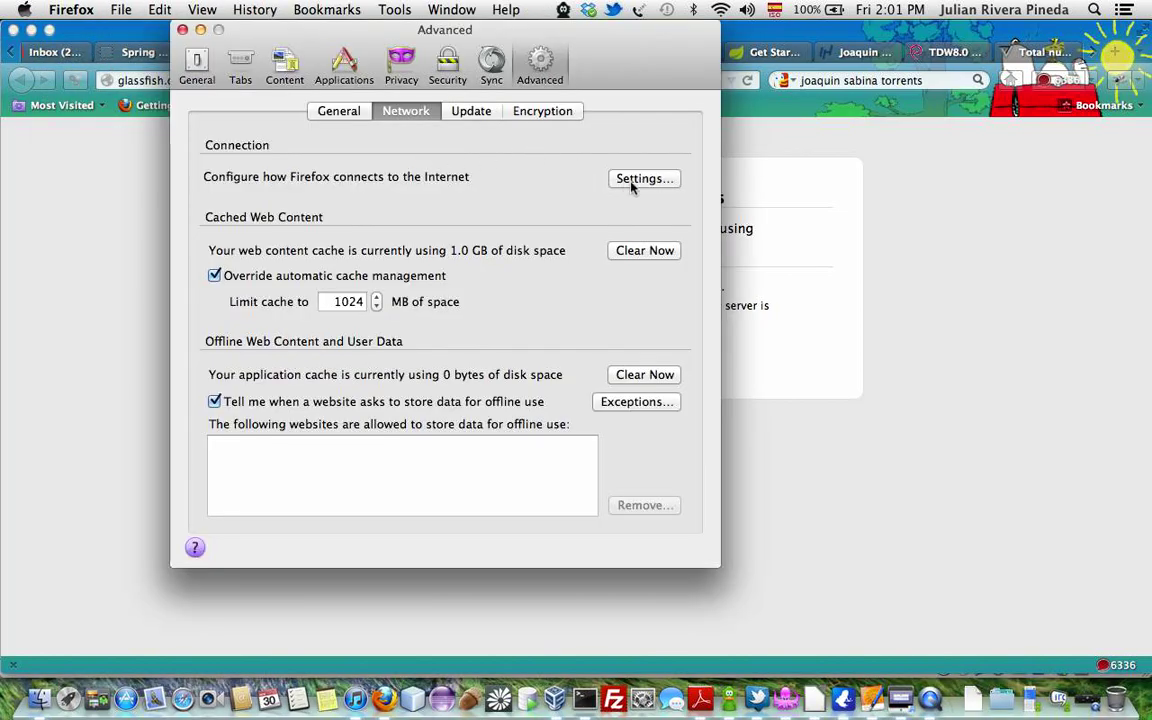
pyautogui.press('Tab')
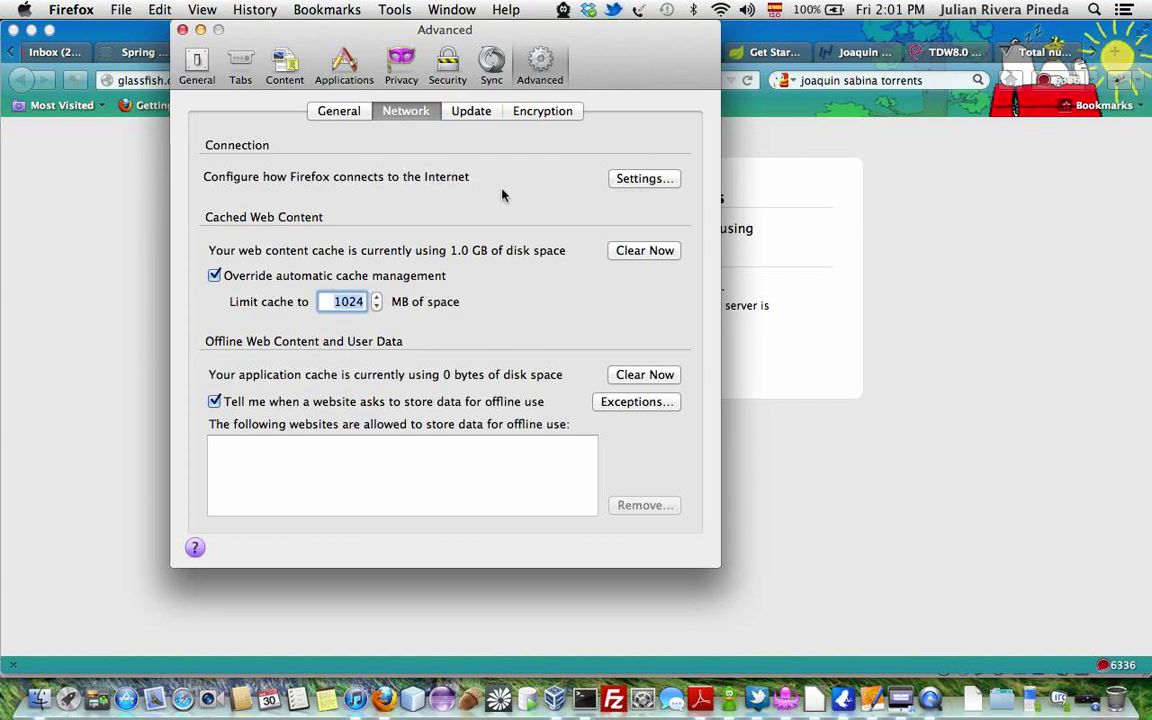
pyautogui.click(630, 178)
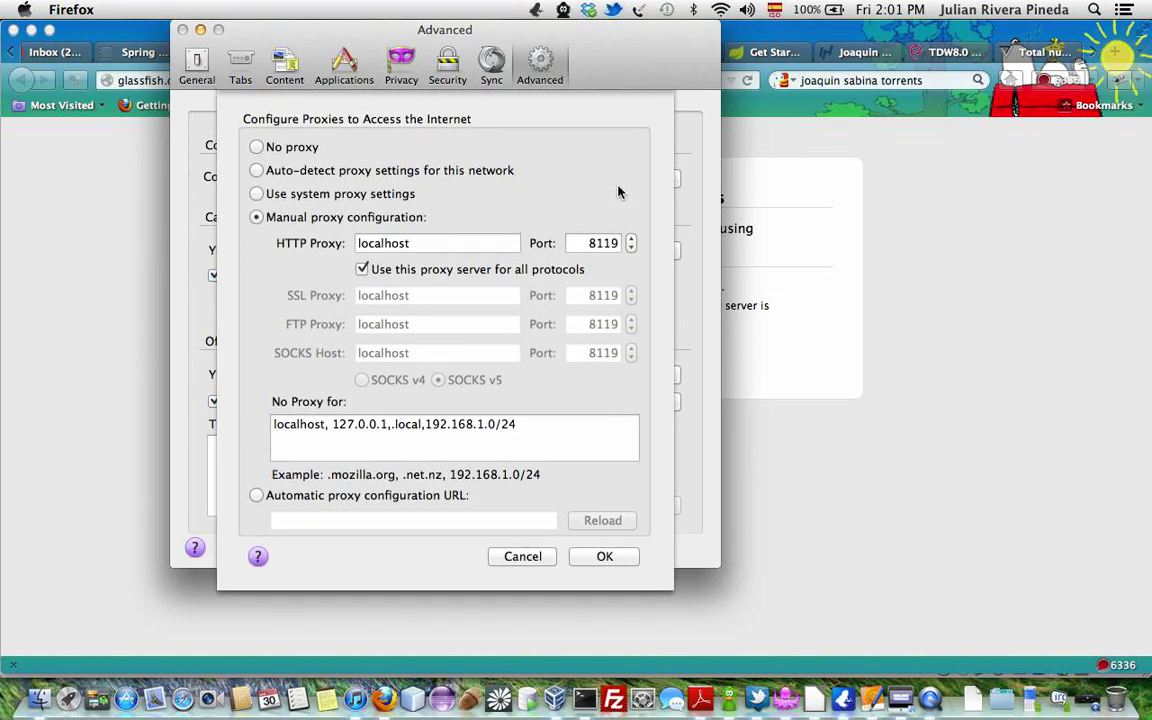
pyautogui.click(284, 145)
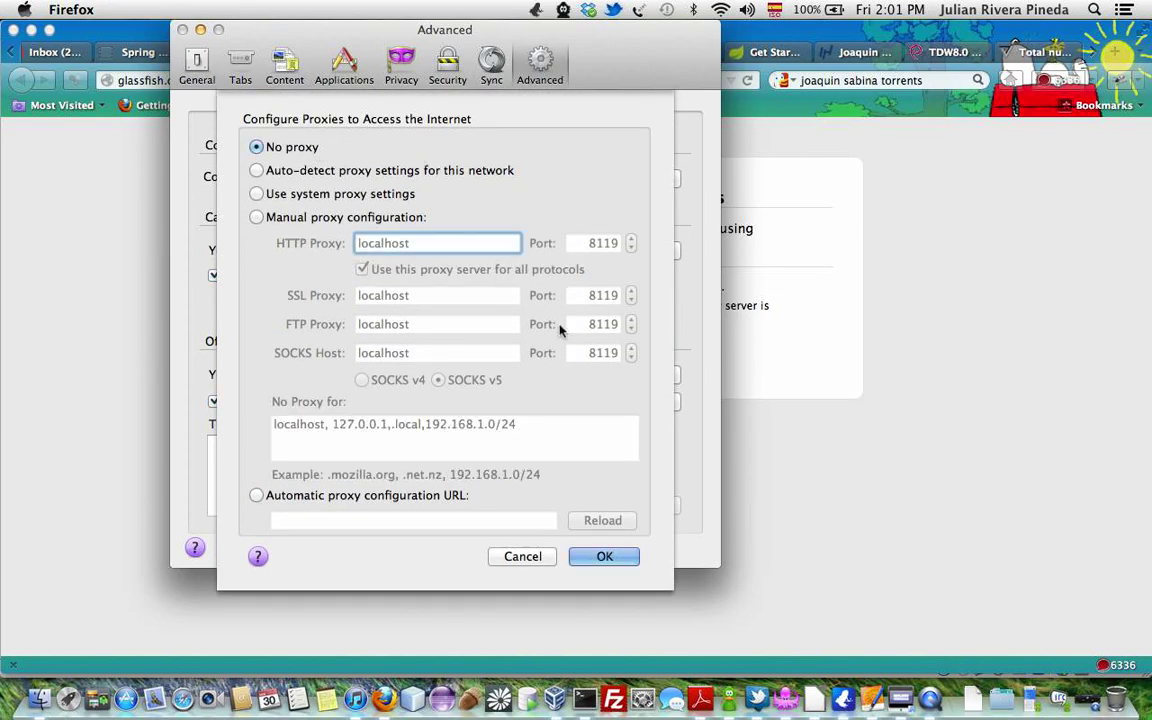
pyautogui.click(607, 558)
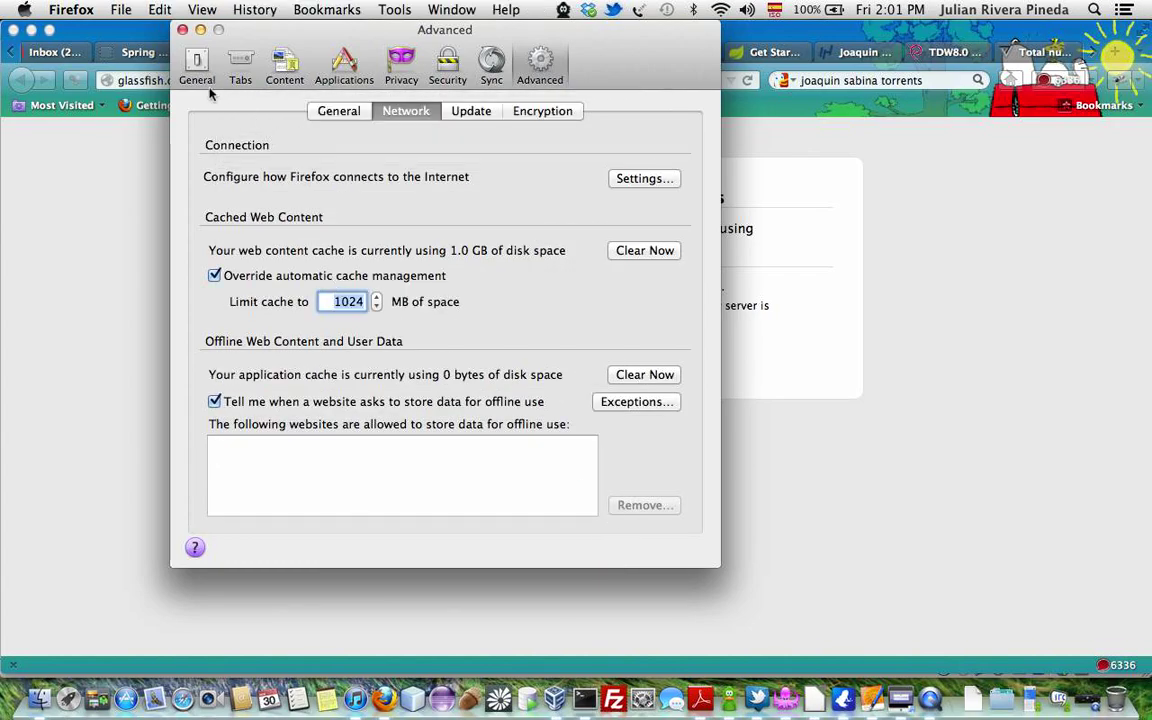
pyautogui.click(182, 29)
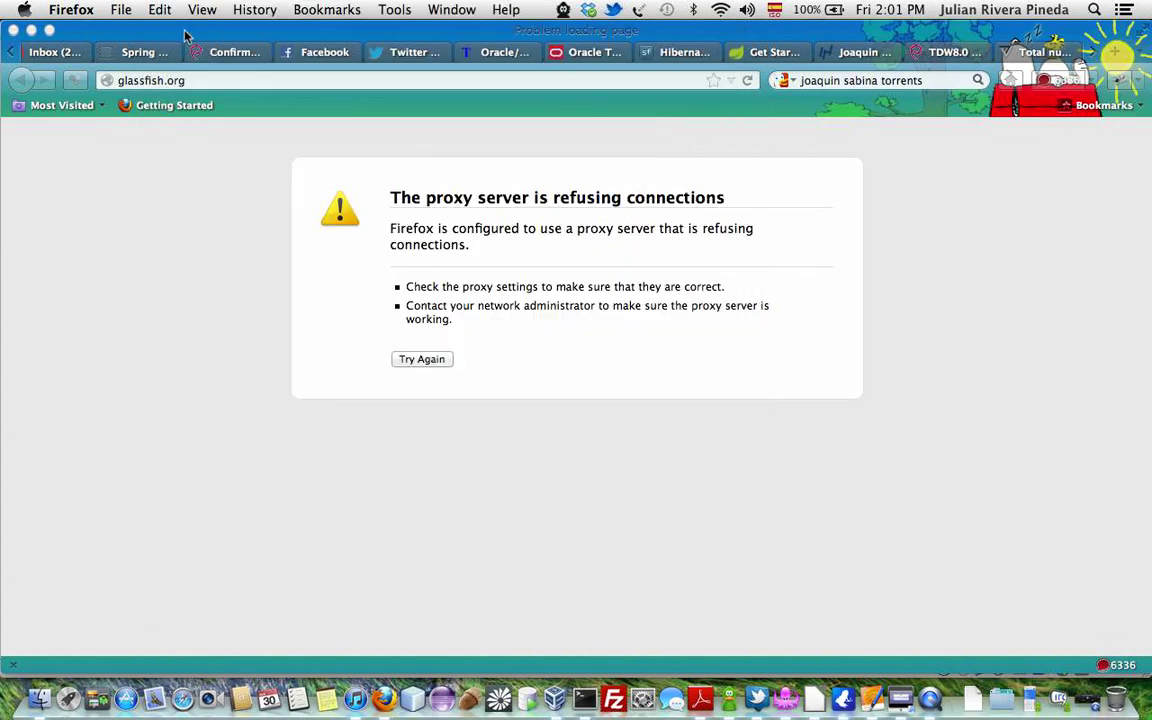
pyautogui.click(313, 81)
# Reload glassfish.org, go to All Downloads, and open the Open Source Edition 3.1.2.2 download page.
pyautogui.click(397, 359)
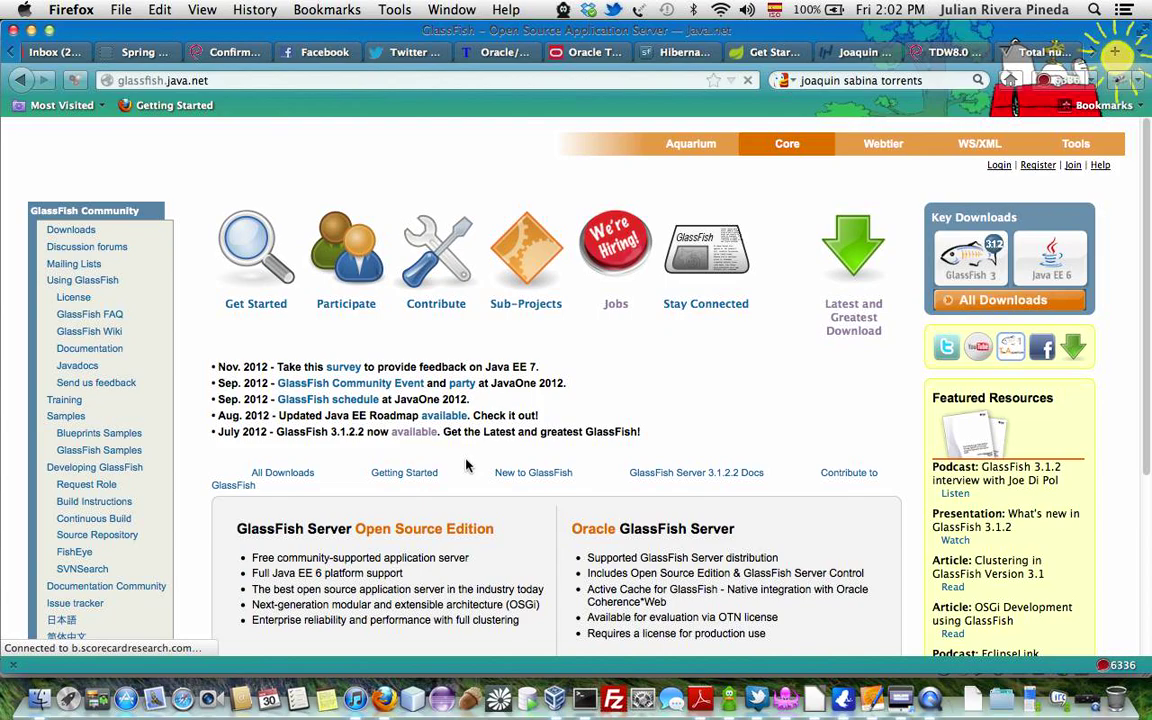
pyautogui.scroll(-1, 619, 461)
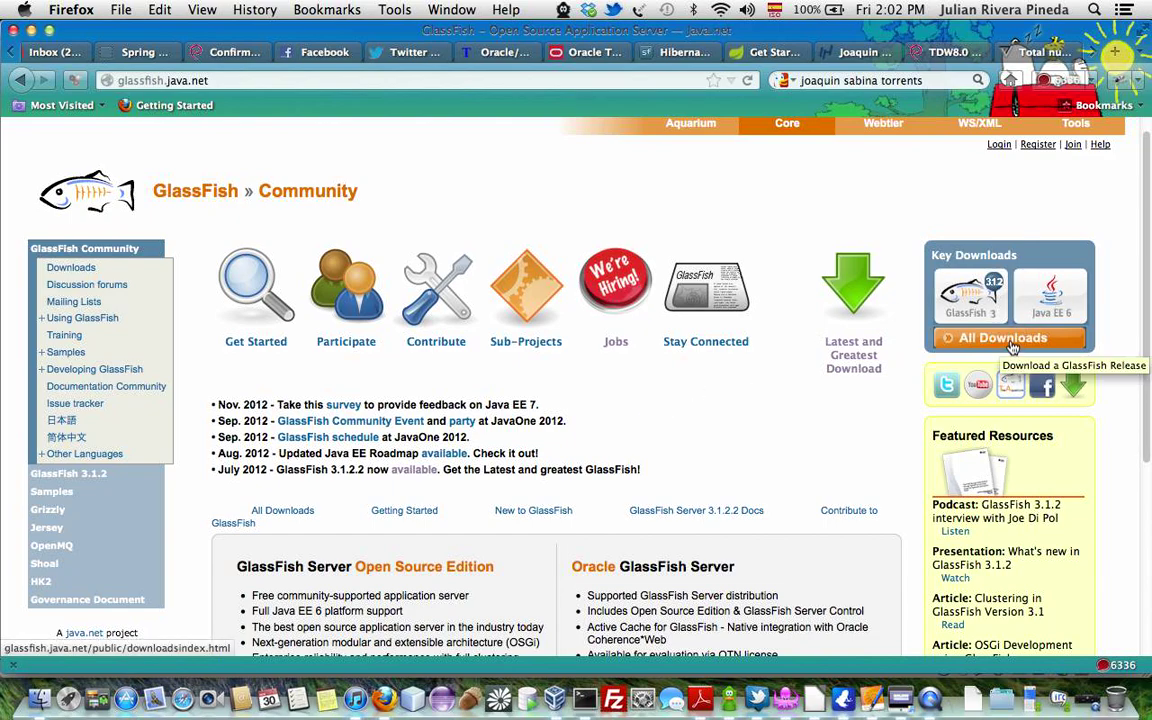
pyautogui.click(1013, 346)
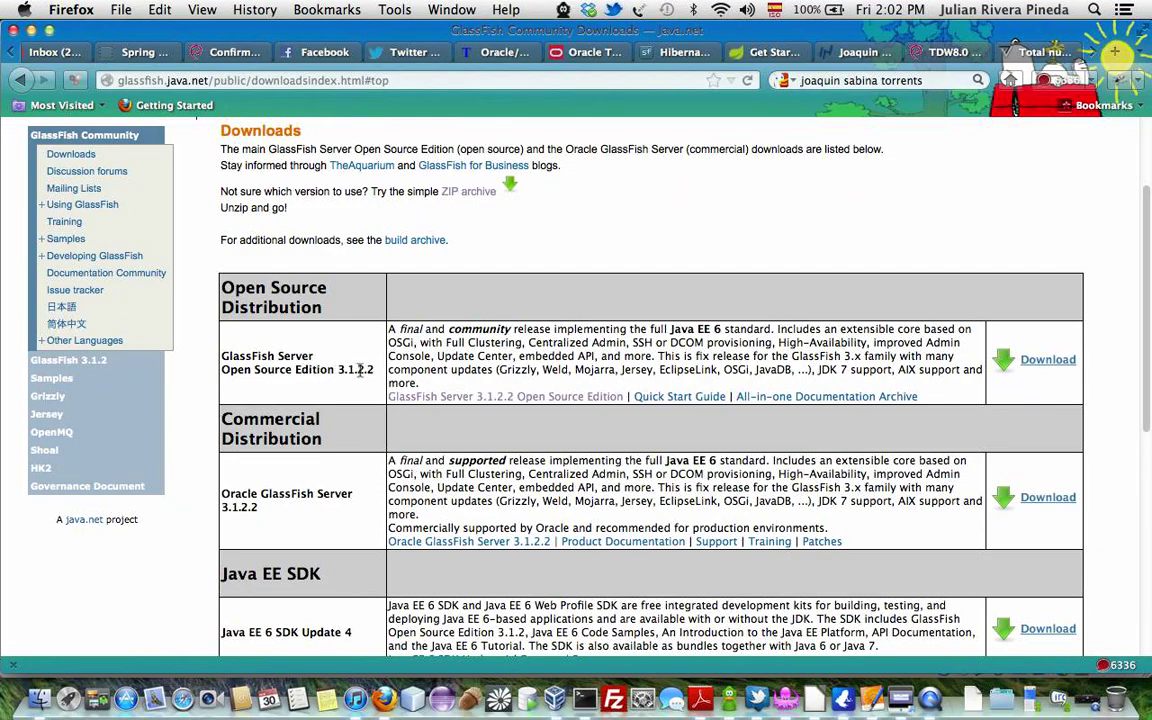
pyautogui.click(1035, 360)
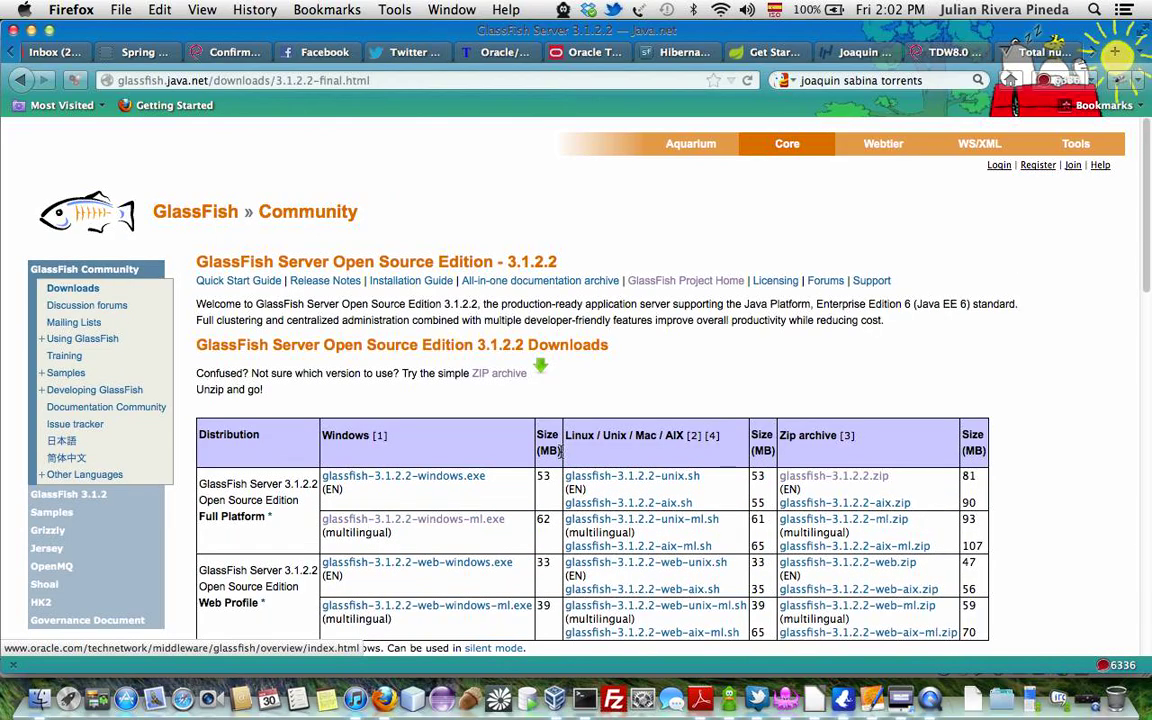
pyautogui.scroll(-3, 558, 437)
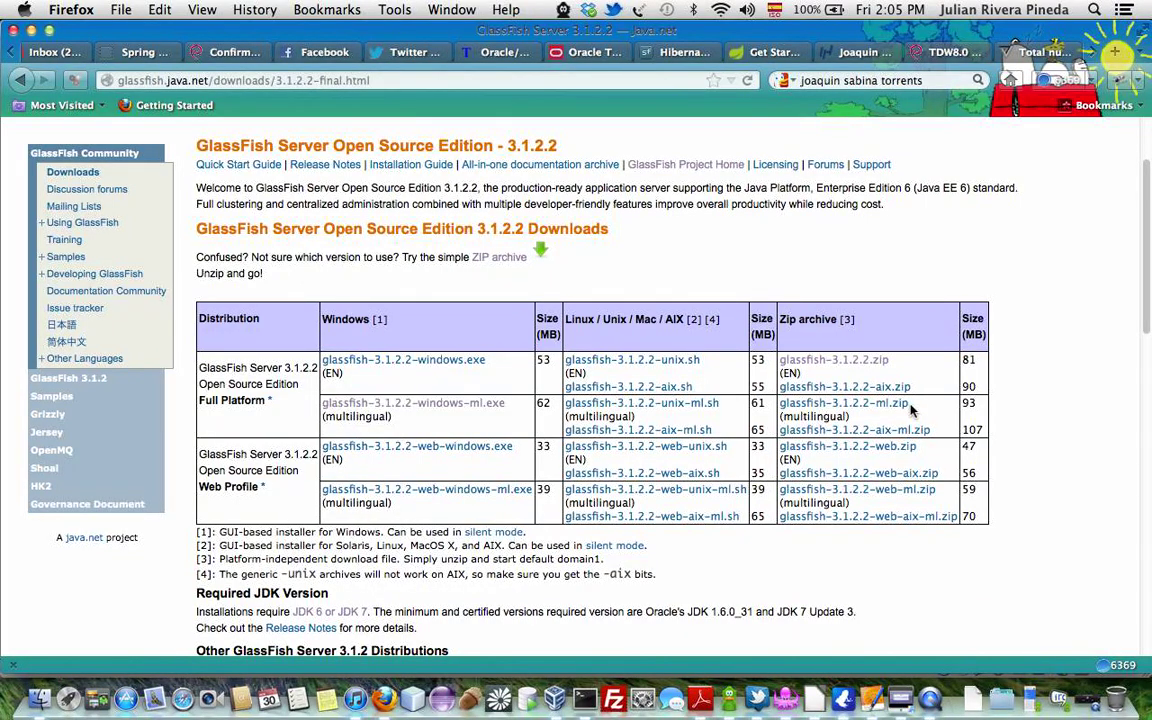
# Log in to the Arch32 Xfce session with the account password and launch the guest's Firefox.
pyautogui.click(900, 698)
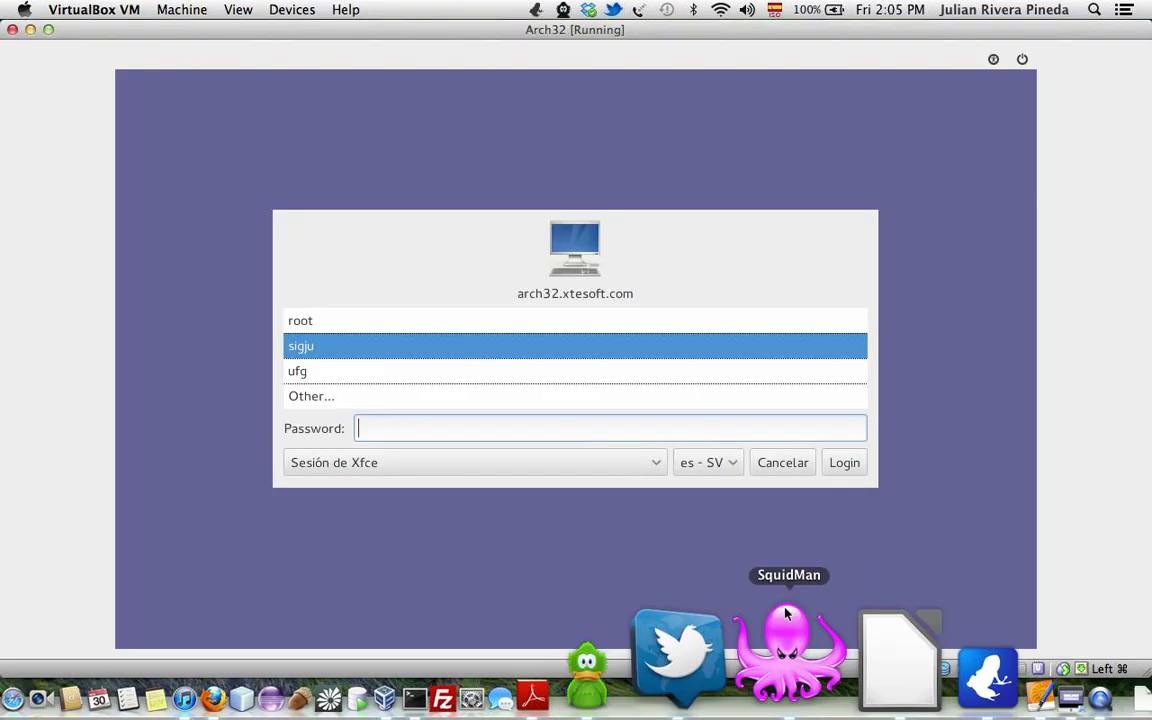
pyautogui.write('********')
pyautogui.press('Return')
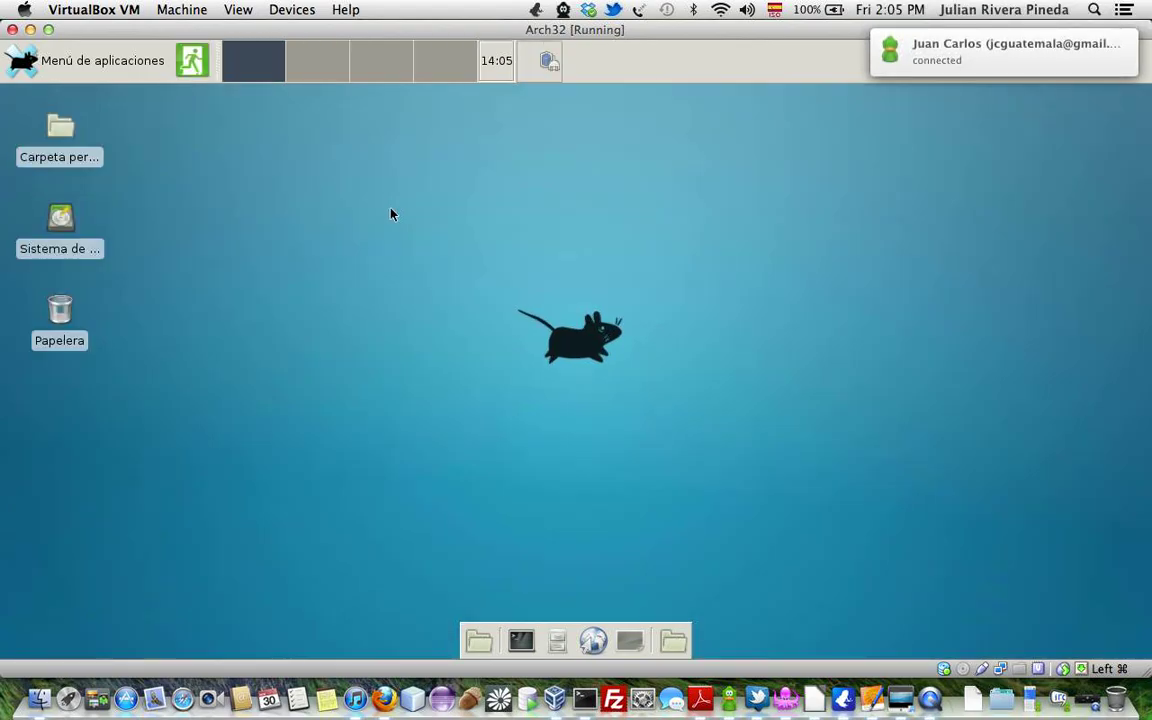
pyautogui.click(593, 643)
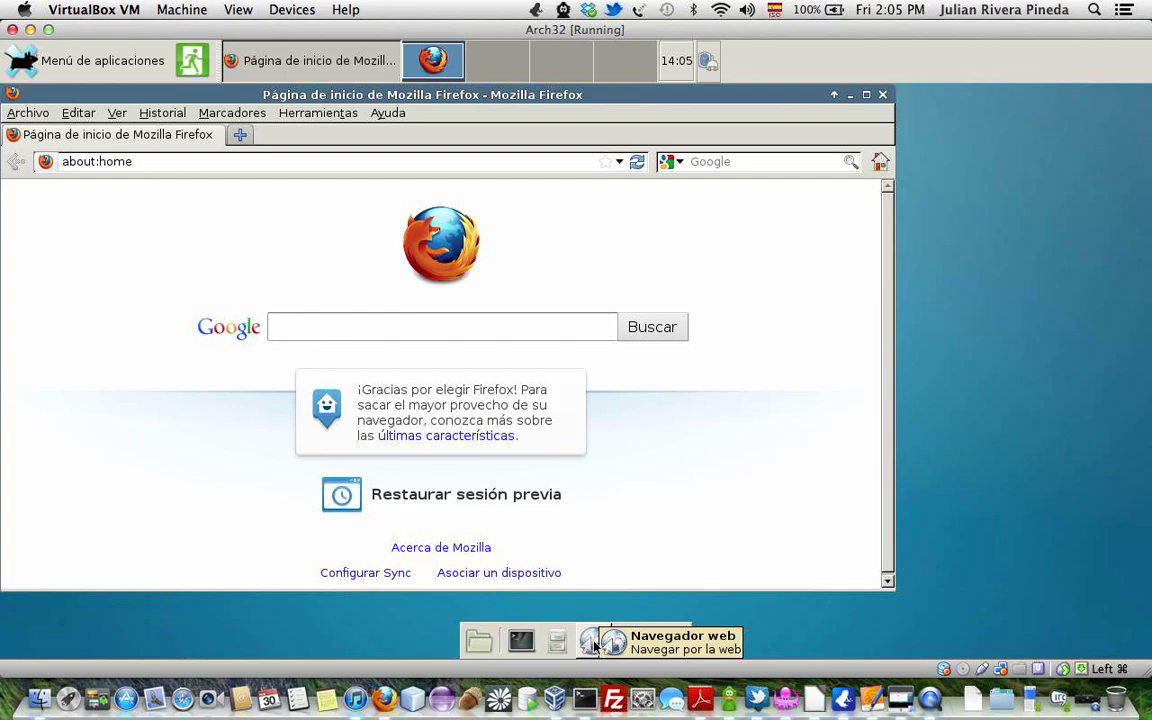
# Refocus the guest's Firefox window, then bring up the Mac's Terminal from the Dock.
pyautogui.click(907, 413)
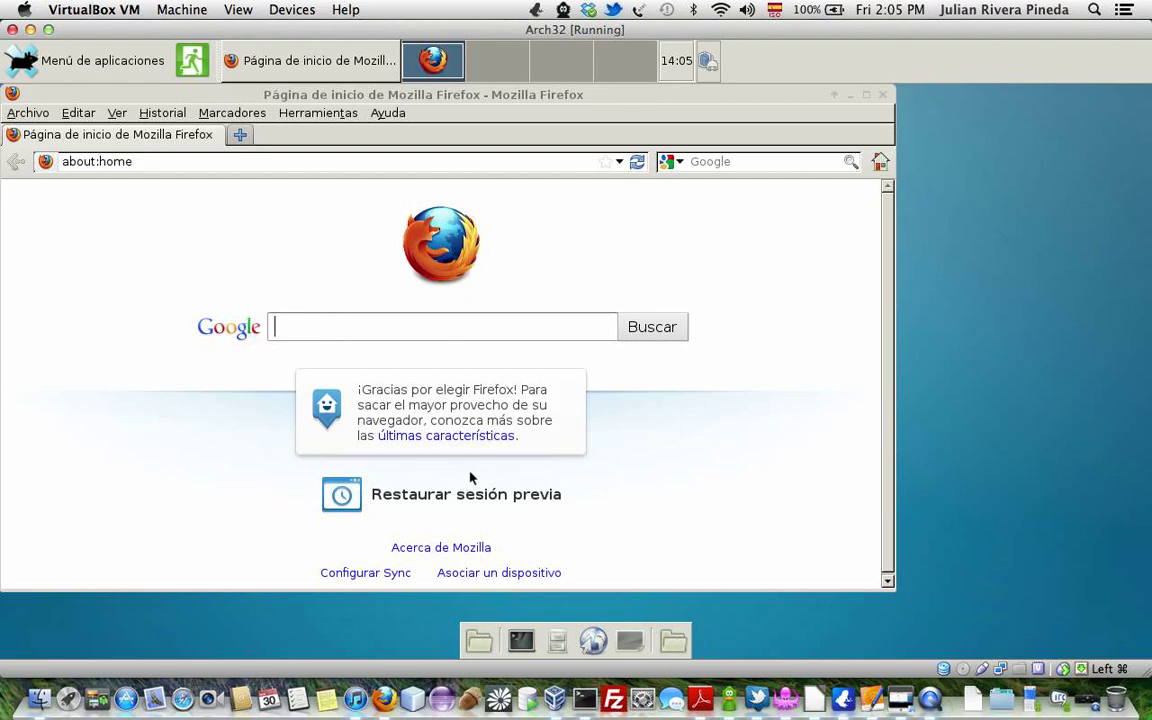
pyautogui.click(366, 148)
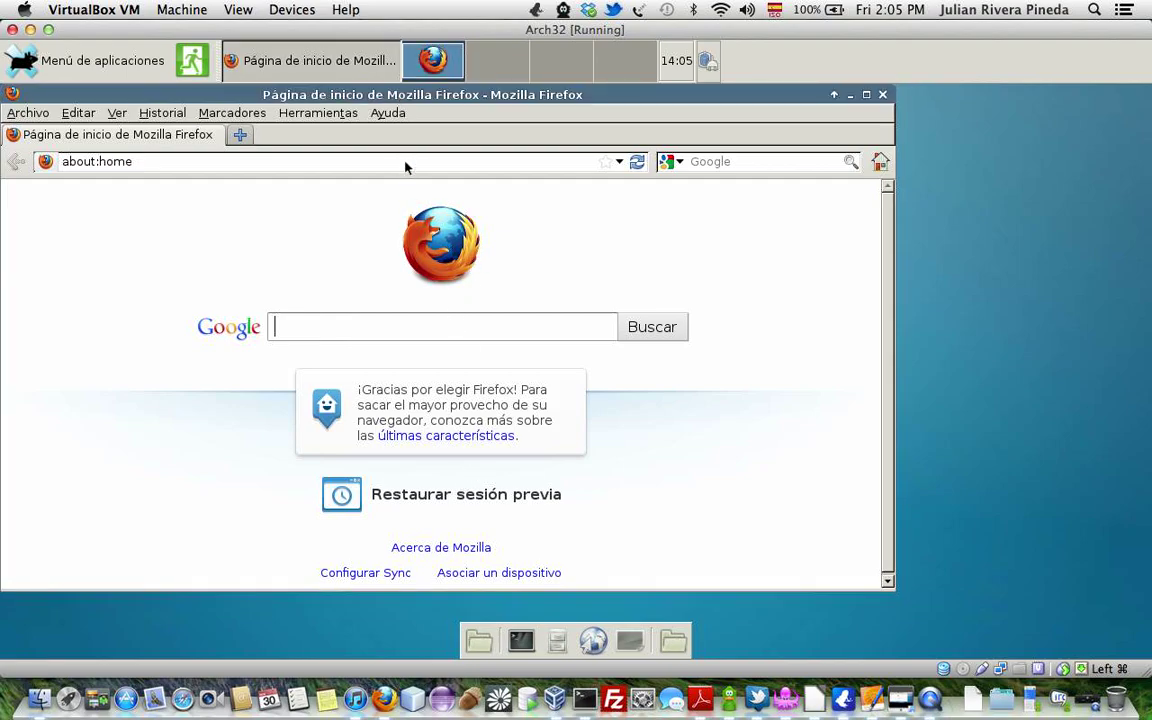
pyautogui.click(588, 698)
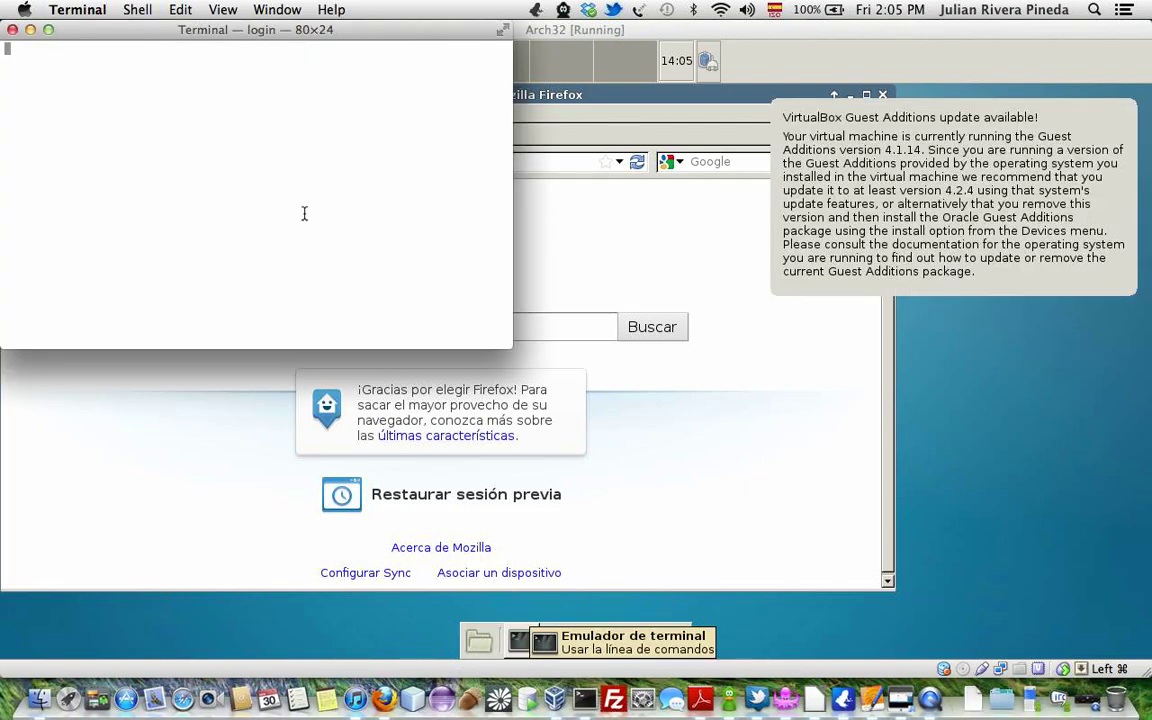
# Run ifconfig in the Mac Terminal to list host interface addresses, then return to the VM.
pyautogui.write('ifconfig')
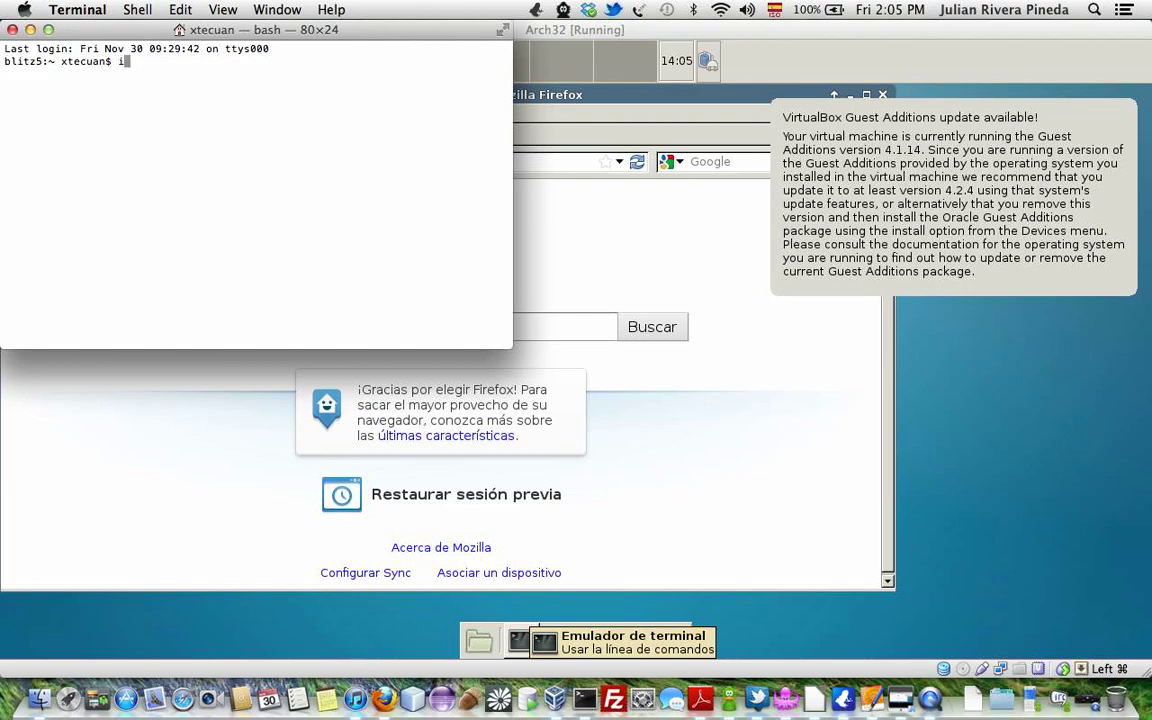
pyautogui.press('Return')
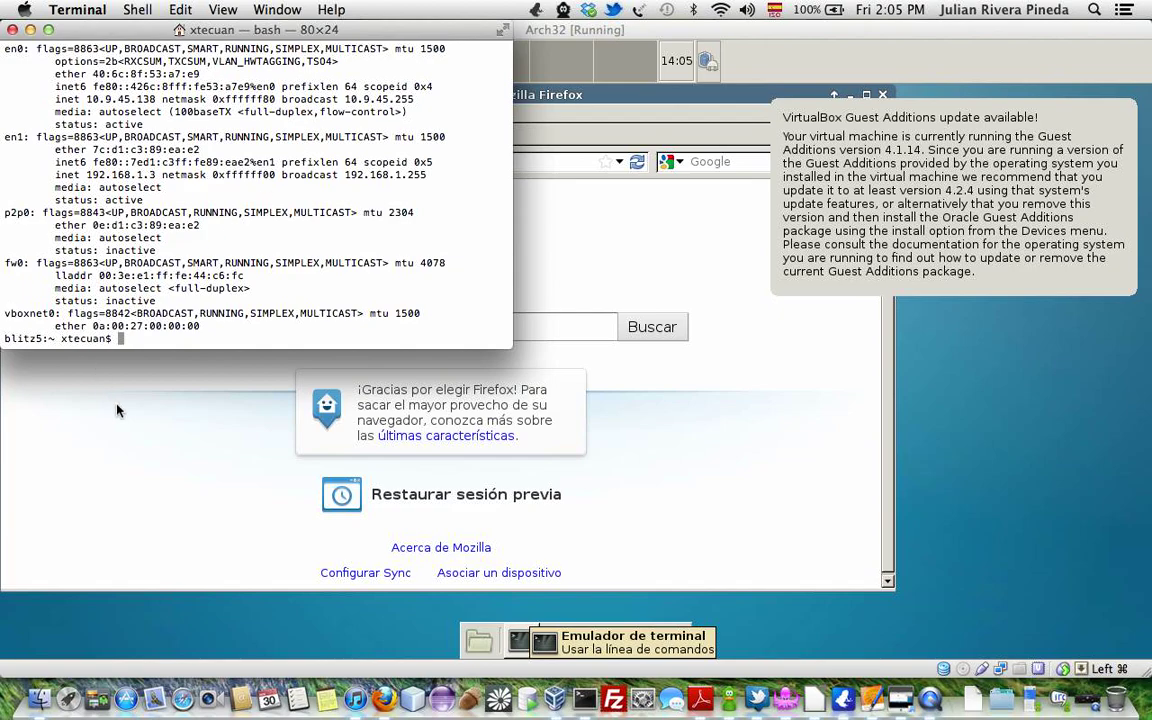
pyautogui.click(104, 363)
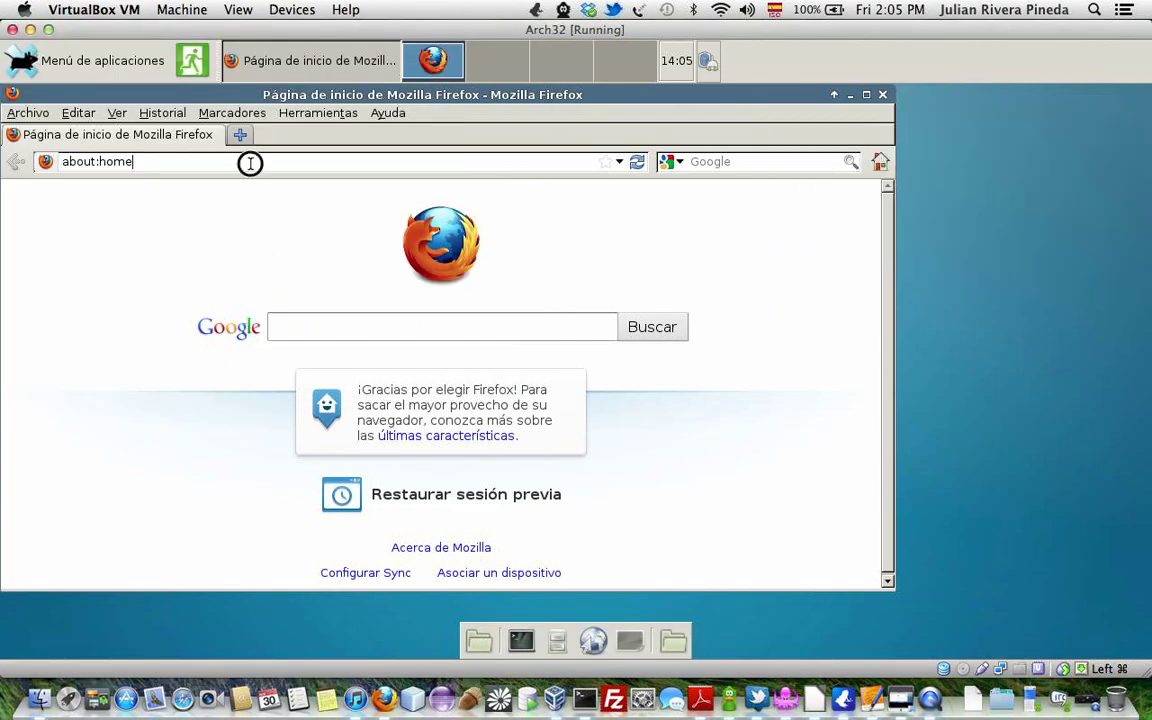
# In the guest Firefox, load 192.168.1.3/MaestriaUFG and open the Tools/ directory listing.
pyautogui.click(250, 162)
pyautogui.write('192.')
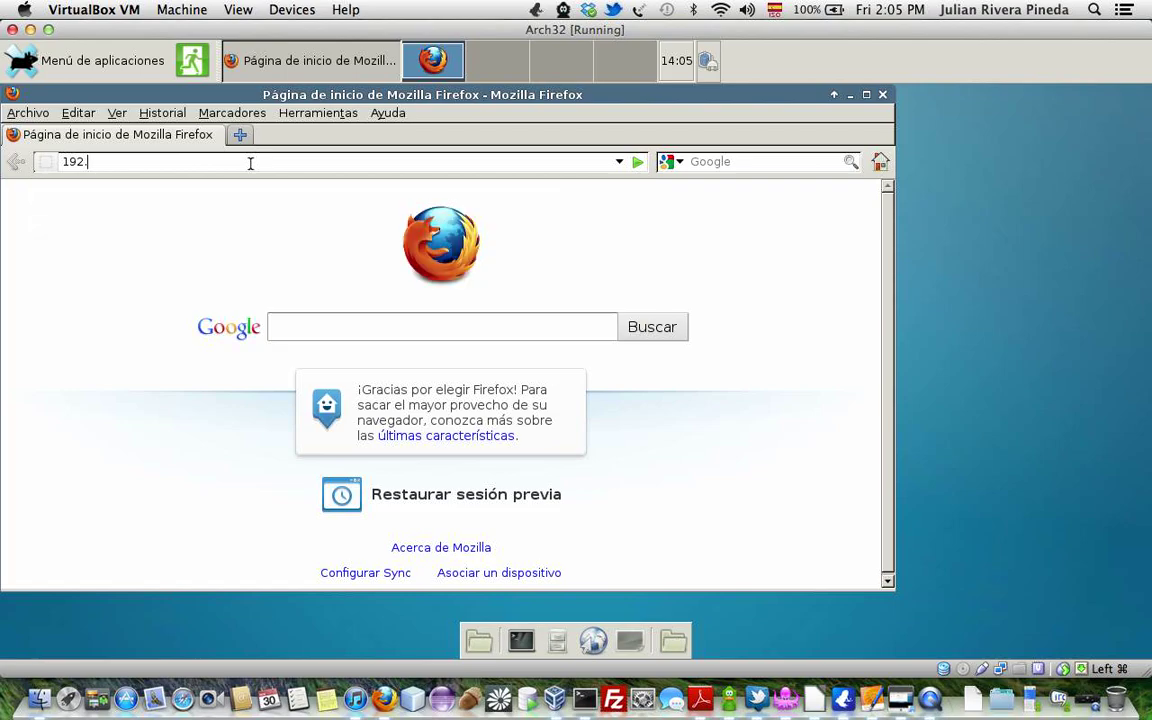
pyautogui.write('168.1.3/Maestri')
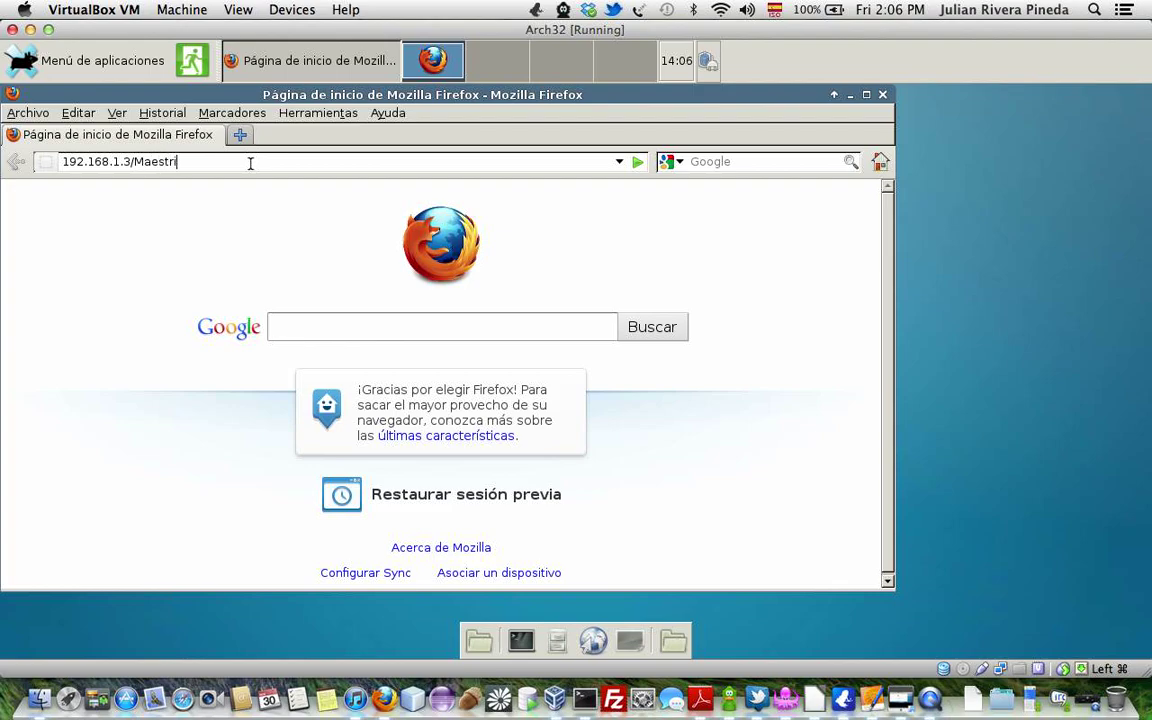
pyautogui.write('aUFG')
pyautogui.press('Return')
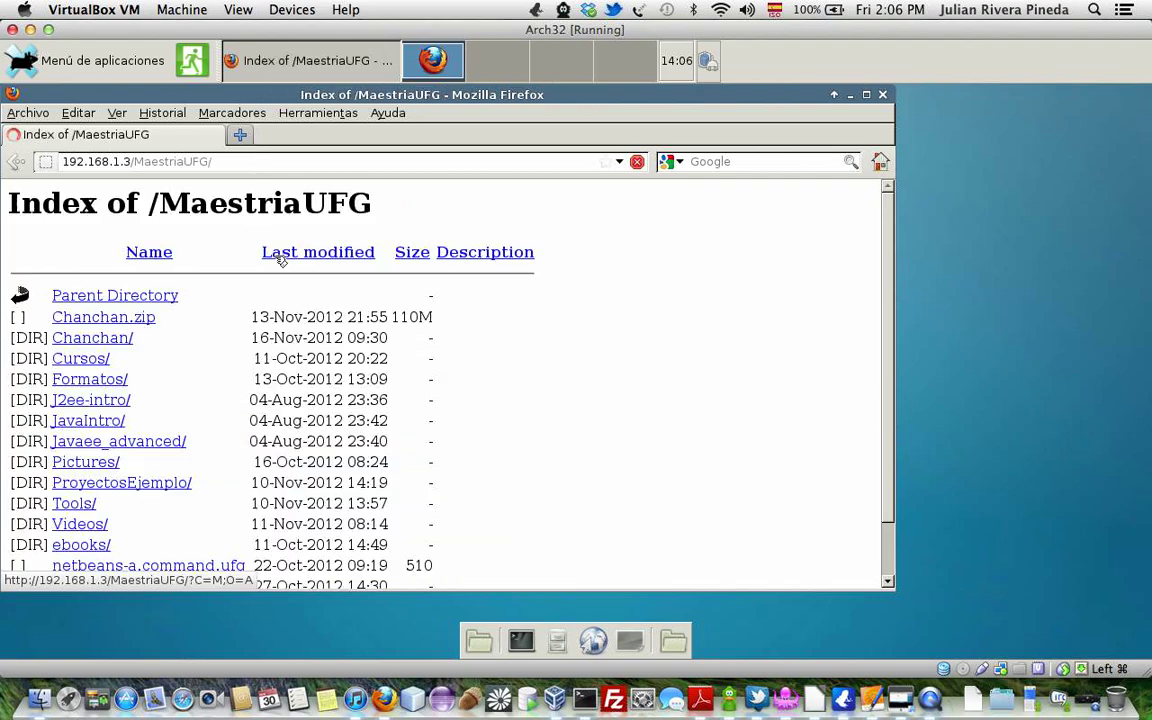
pyautogui.scroll(-1, 180, 330)
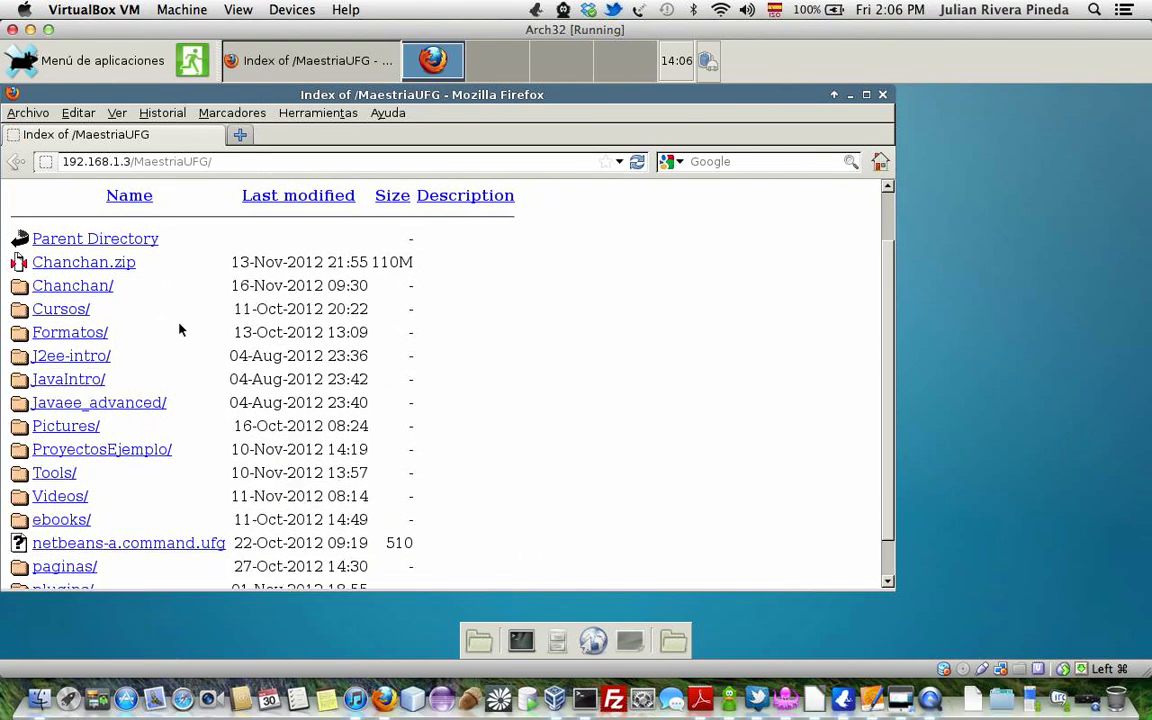
pyautogui.click(58, 475)
pyautogui.scroll(-3, 222, 400)
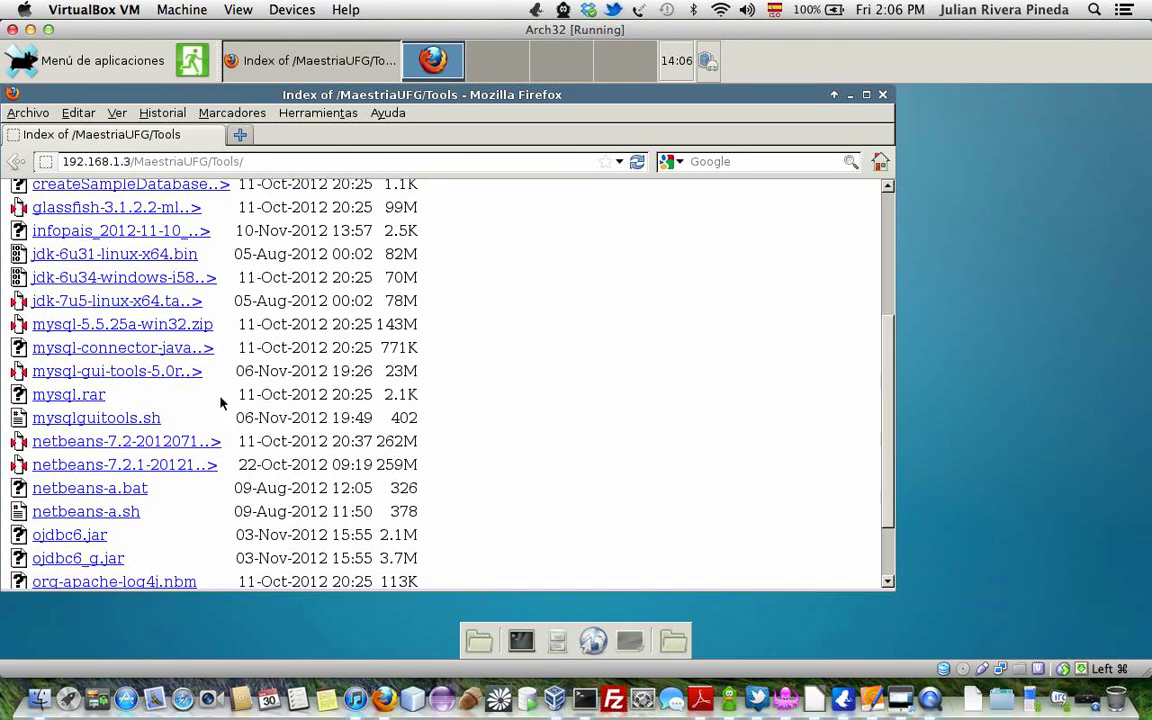
pyautogui.scroll(-2, 222, 402)
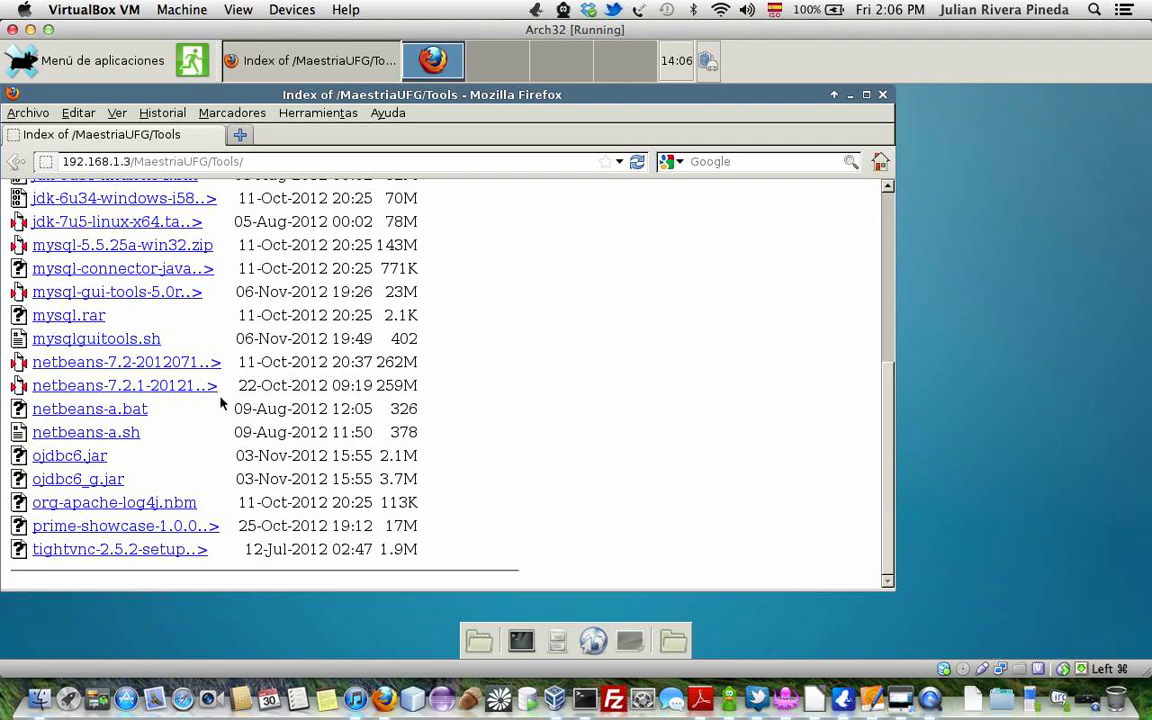
pyautogui.scroll(2, 222, 402)
pyautogui.scroll(5, 222, 402)
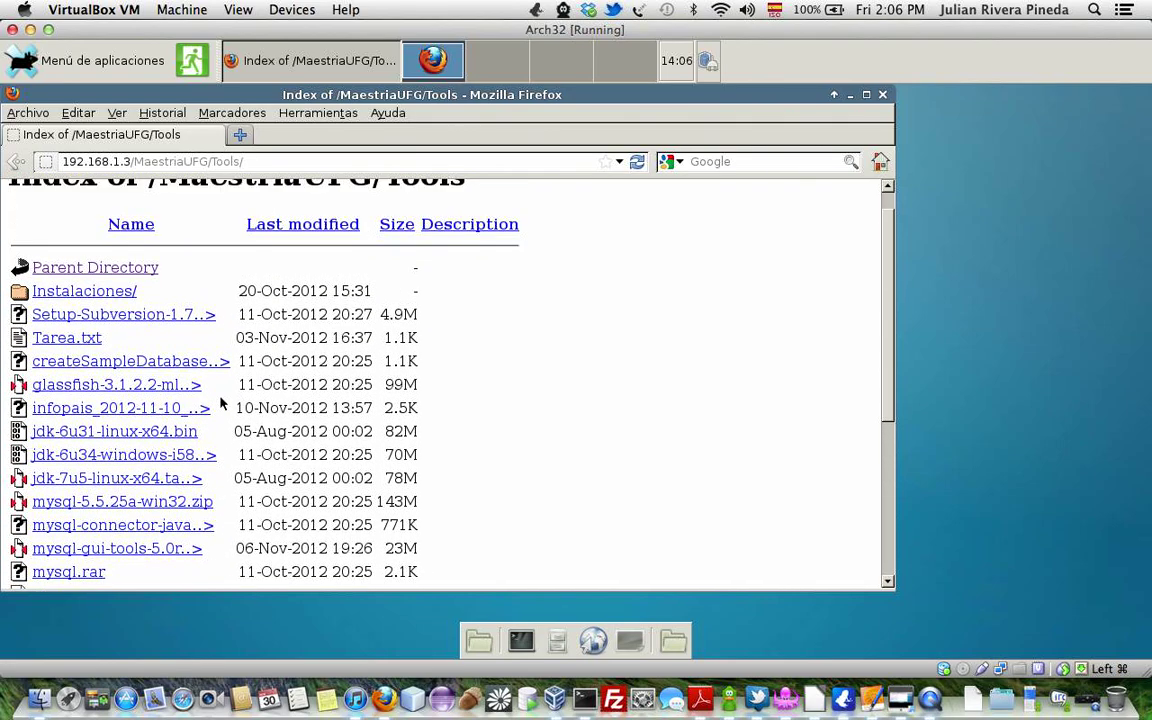
pyautogui.scroll(-3, 222, 402)
pyautogui.scroll(-4, 222, 402)
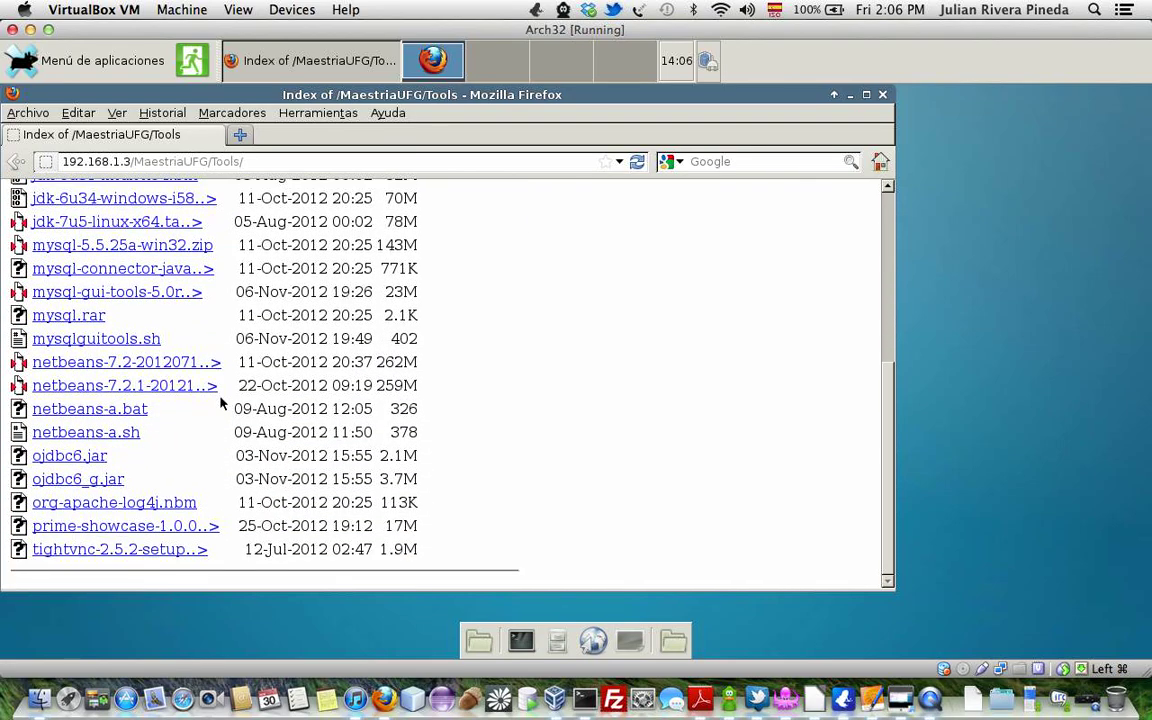
pyautogui.scroll(2, 222, 402)
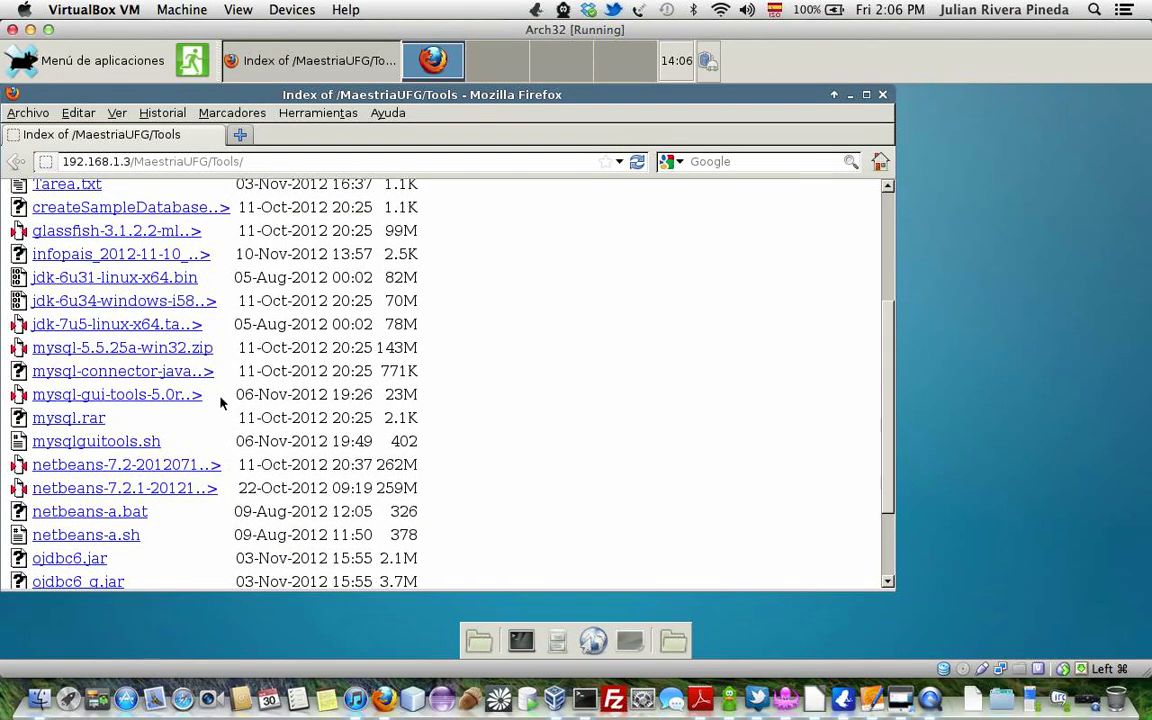
pyautogui.scroll(1, 222, 402)
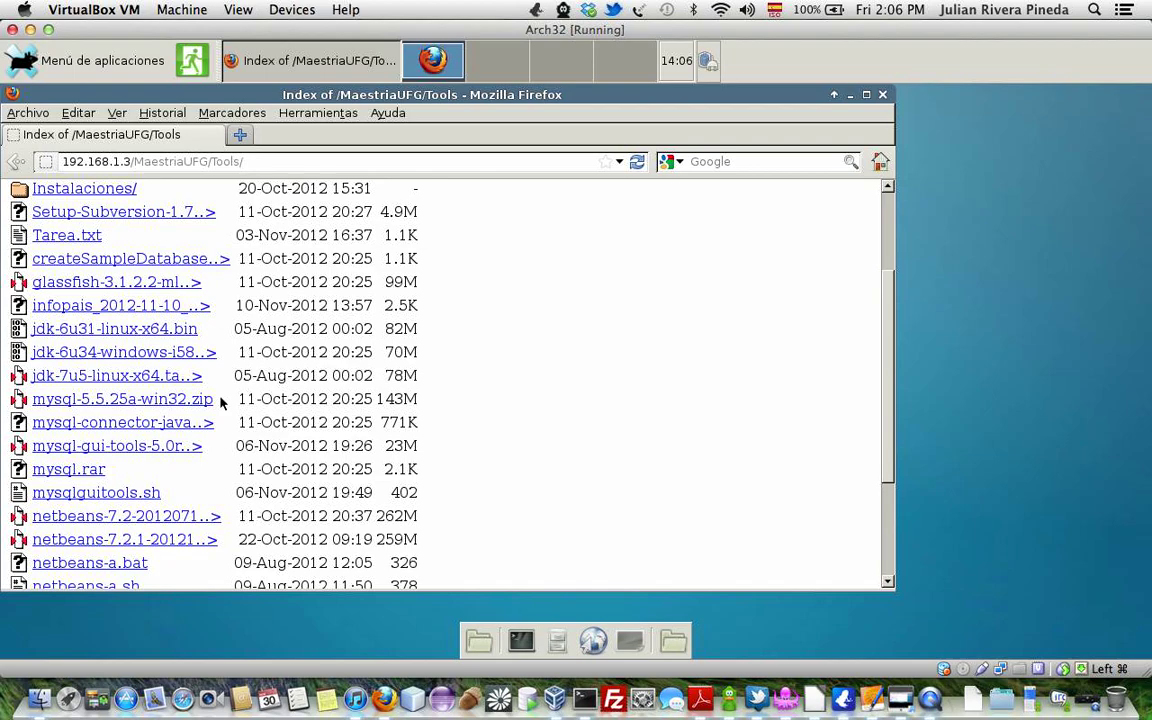
pyautogui.scroll(2, 222, 402)
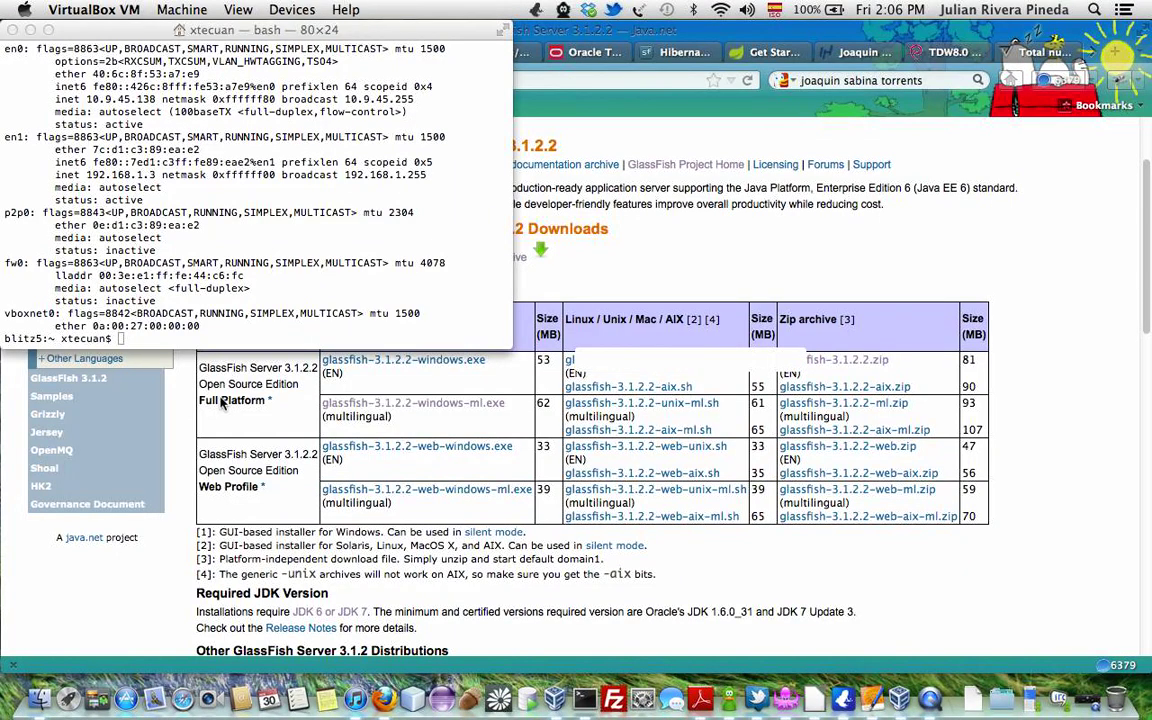
# Put the VM in full screen and search the page for 'gla' to find the glassfish archive.
pyautogui.press('super+f')
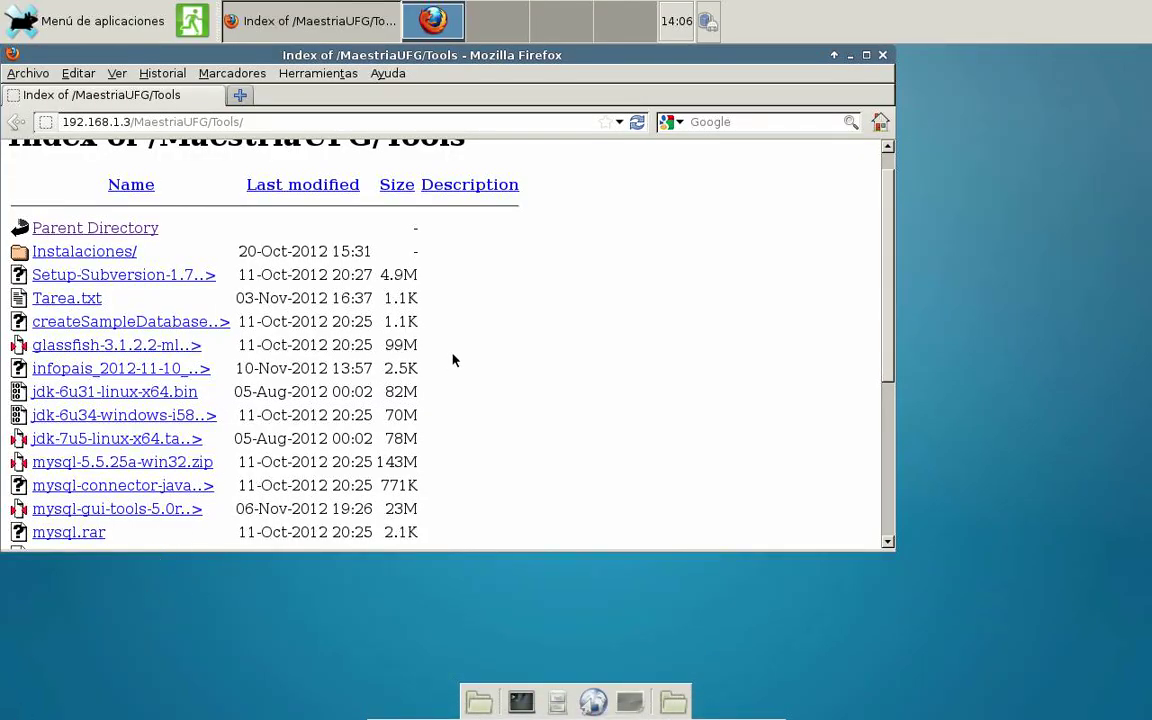
pyautogui.press('super+f')
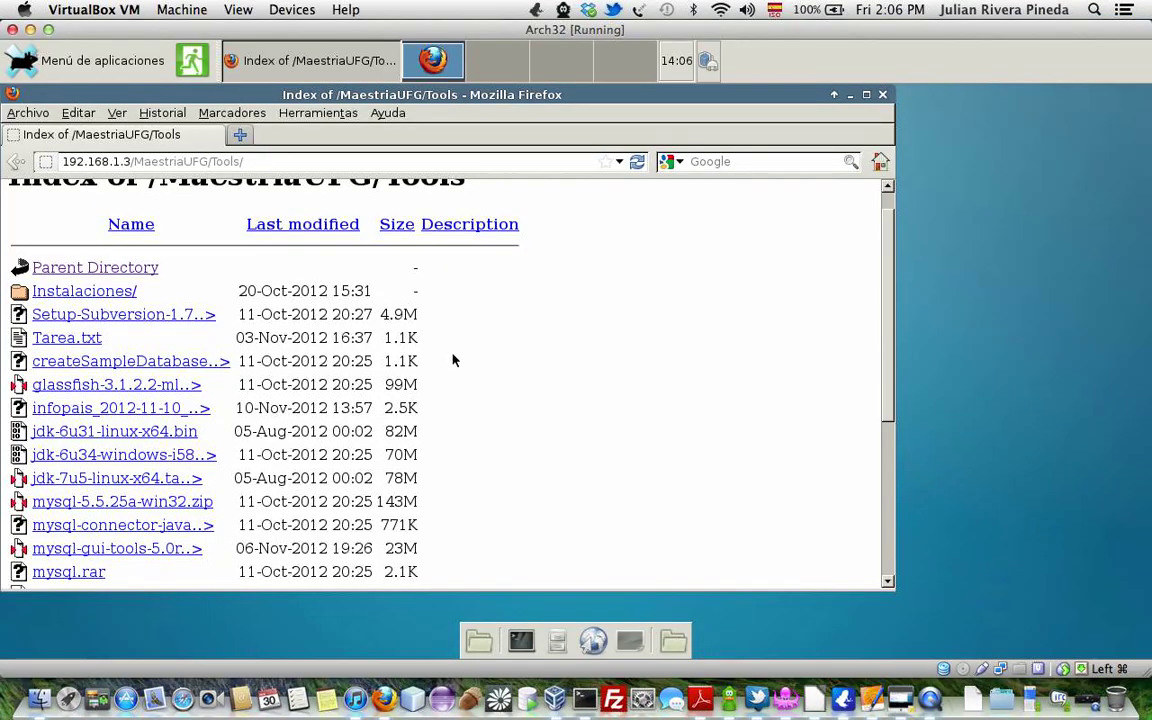
pyautogui.press('super+f')
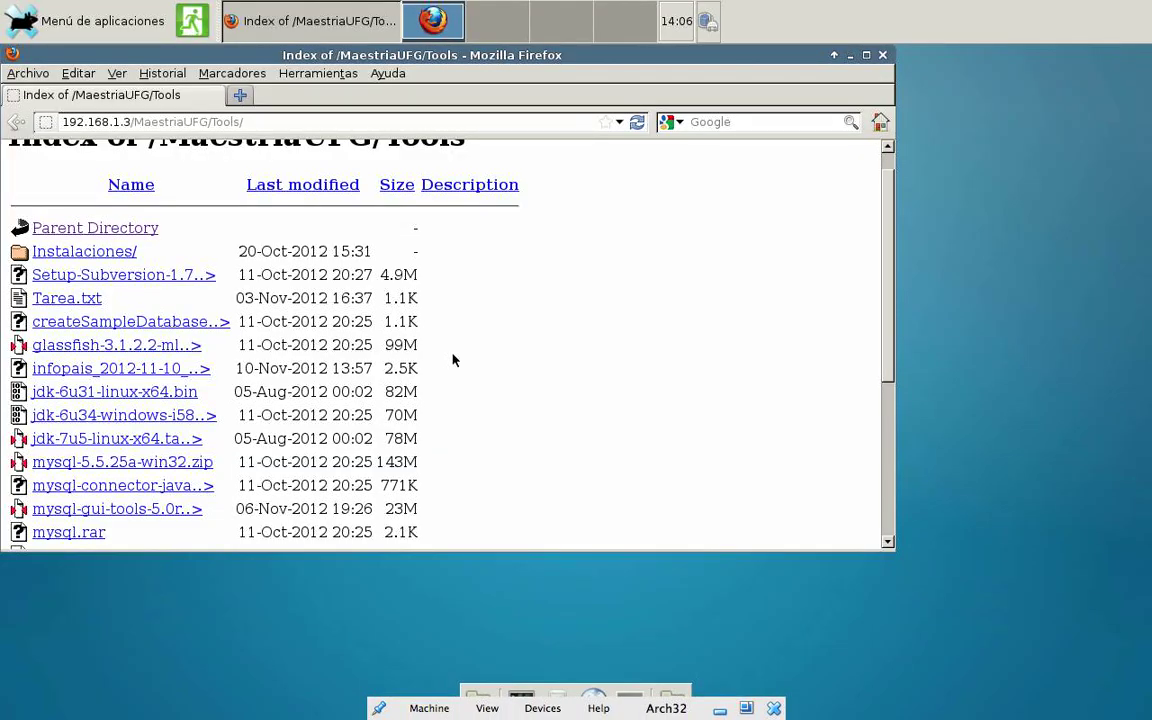
pyautogui.hotkey('ctrl', 'f')
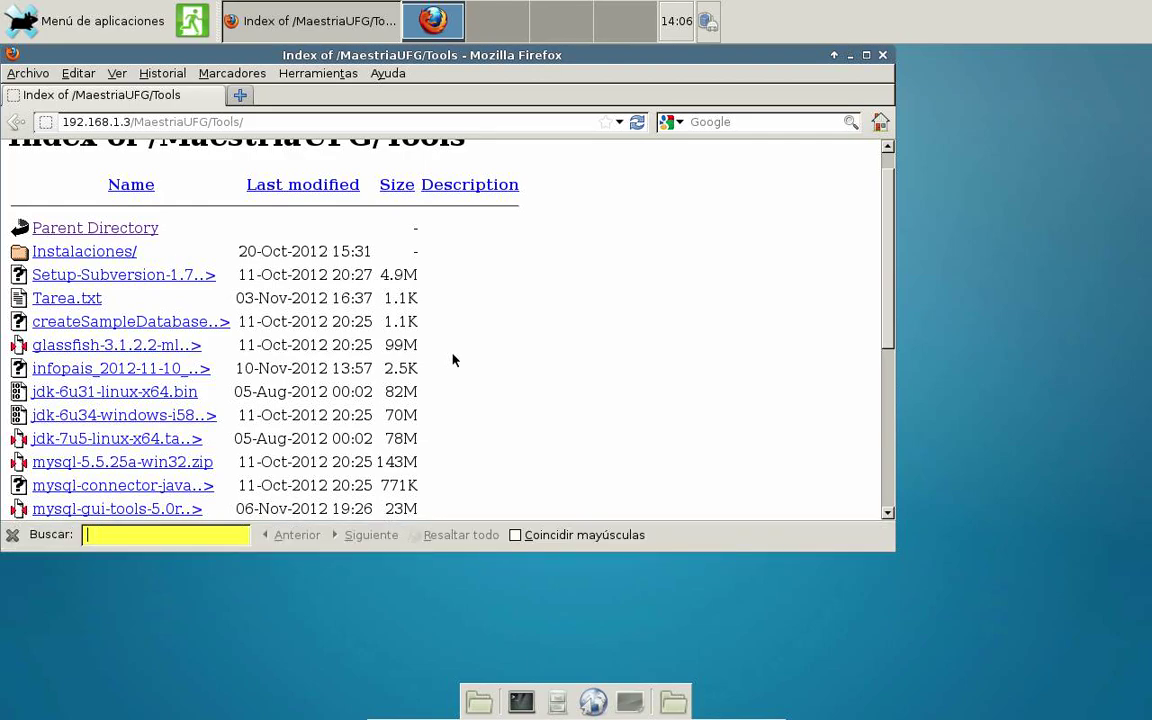
pyautogui.write('gk')
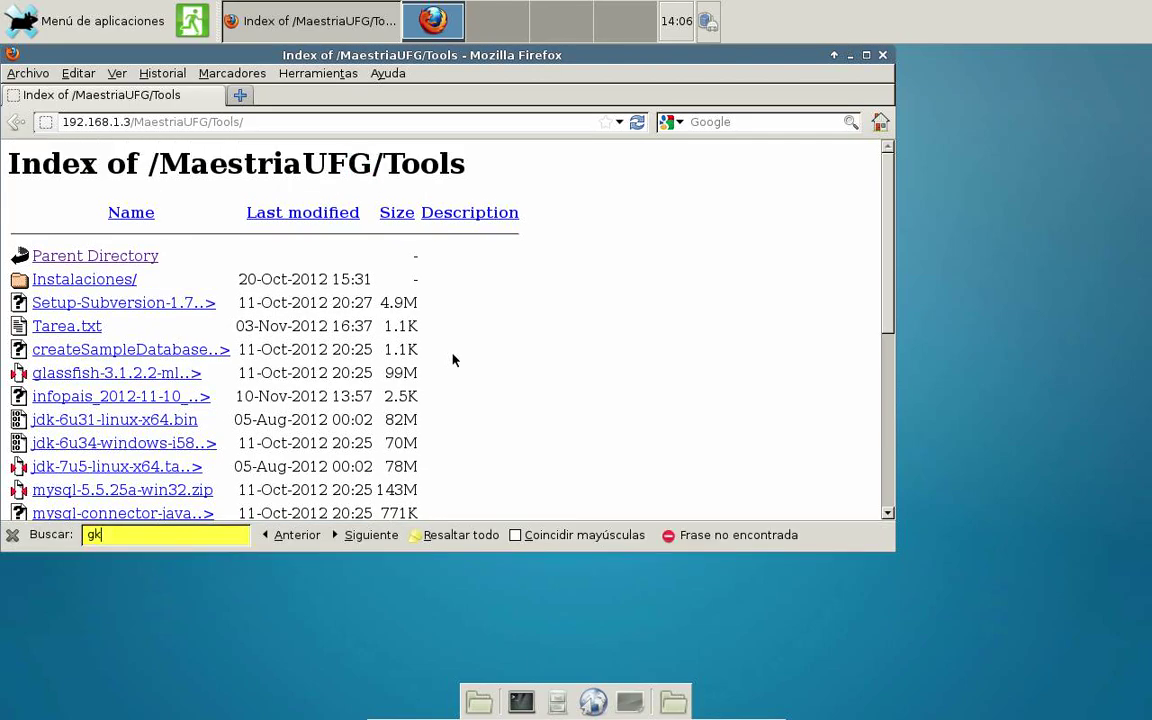
pyautogui.press('BackSpace')
pyautogui.write('la')
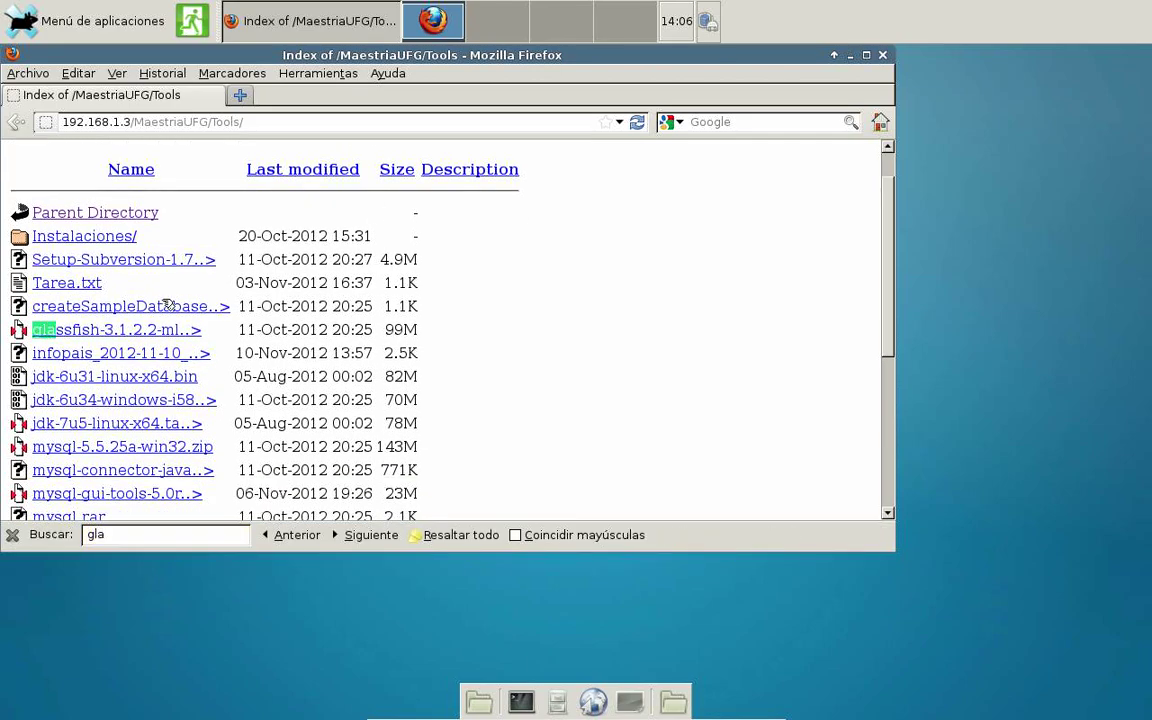
# Save glassfish-3.1.2.2-ml.zip with Guardar archivo into a newly created Java folder.
pyautogui.click(137, 338)
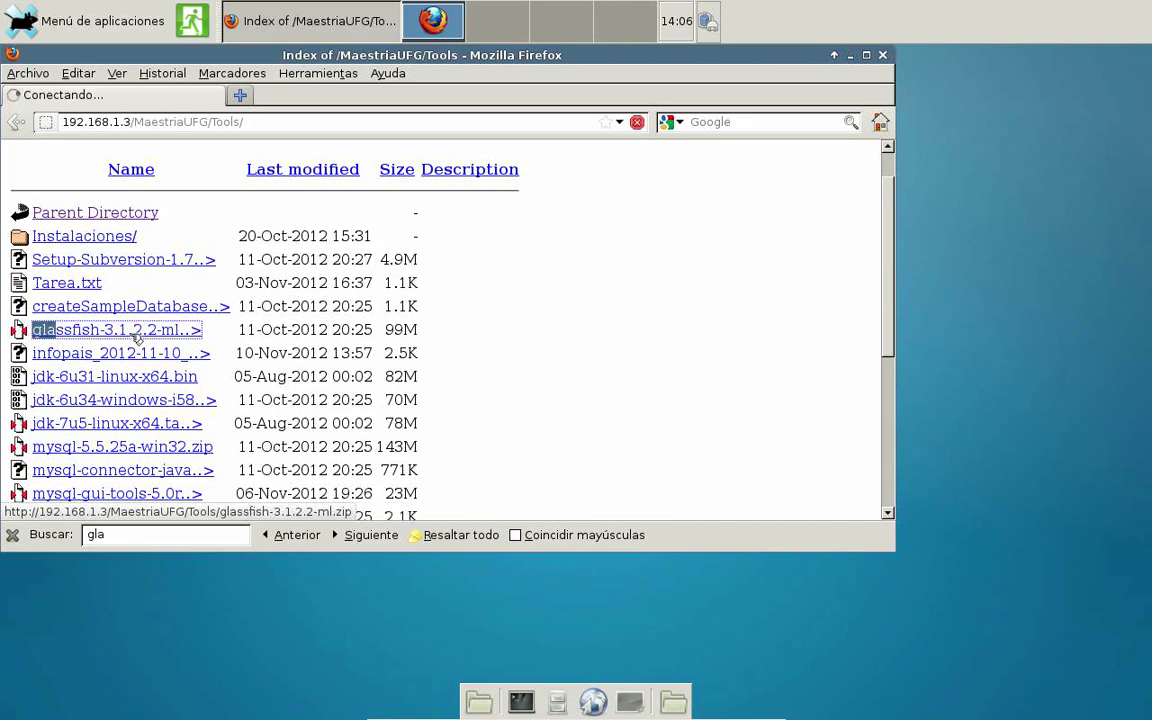
pyautogui.click(300, 317)
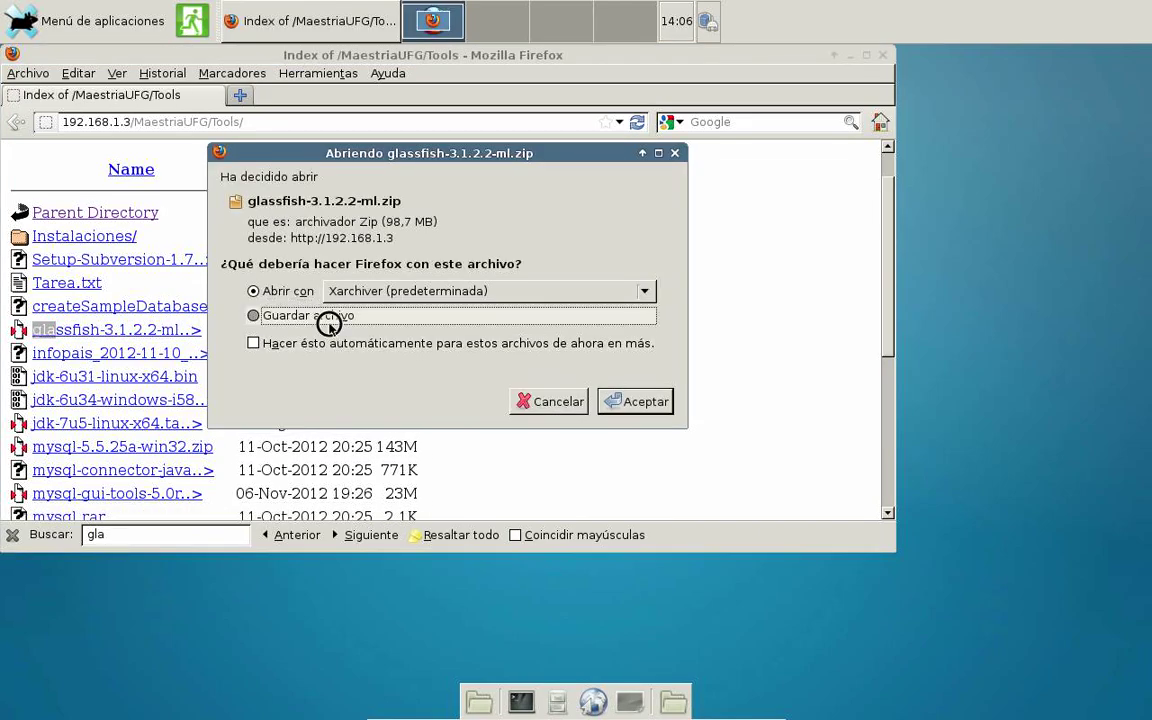
pyautogui.click(622, 401)
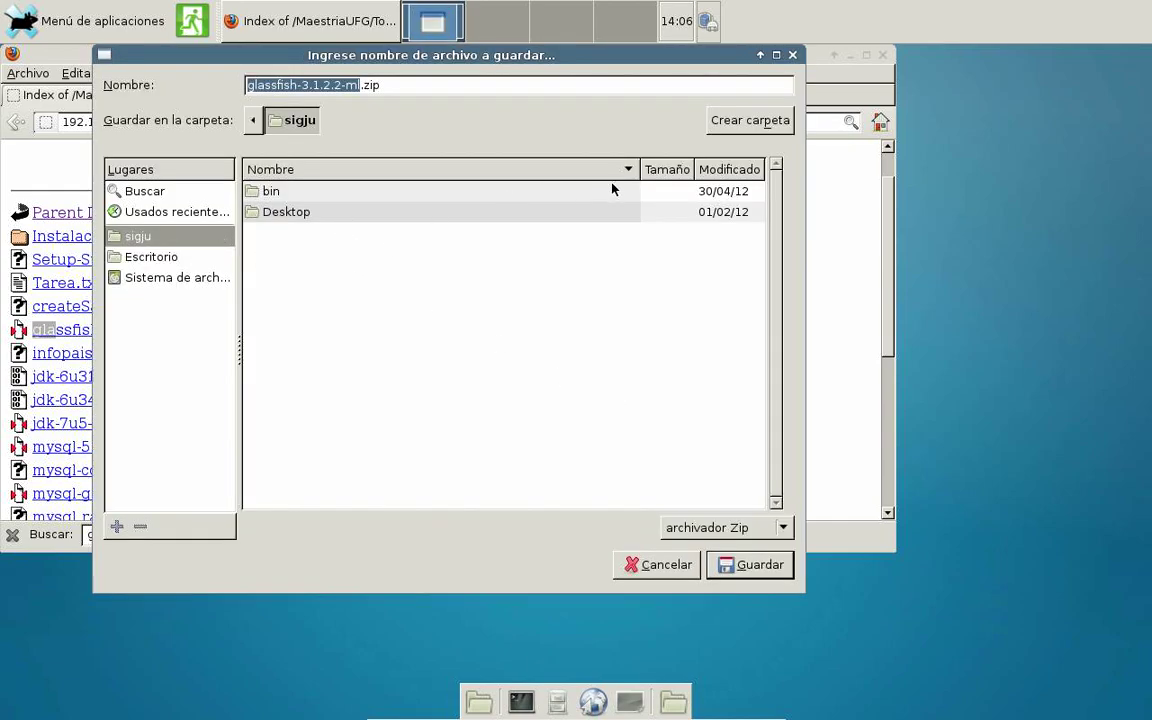
pyautogui.click(748, 121)
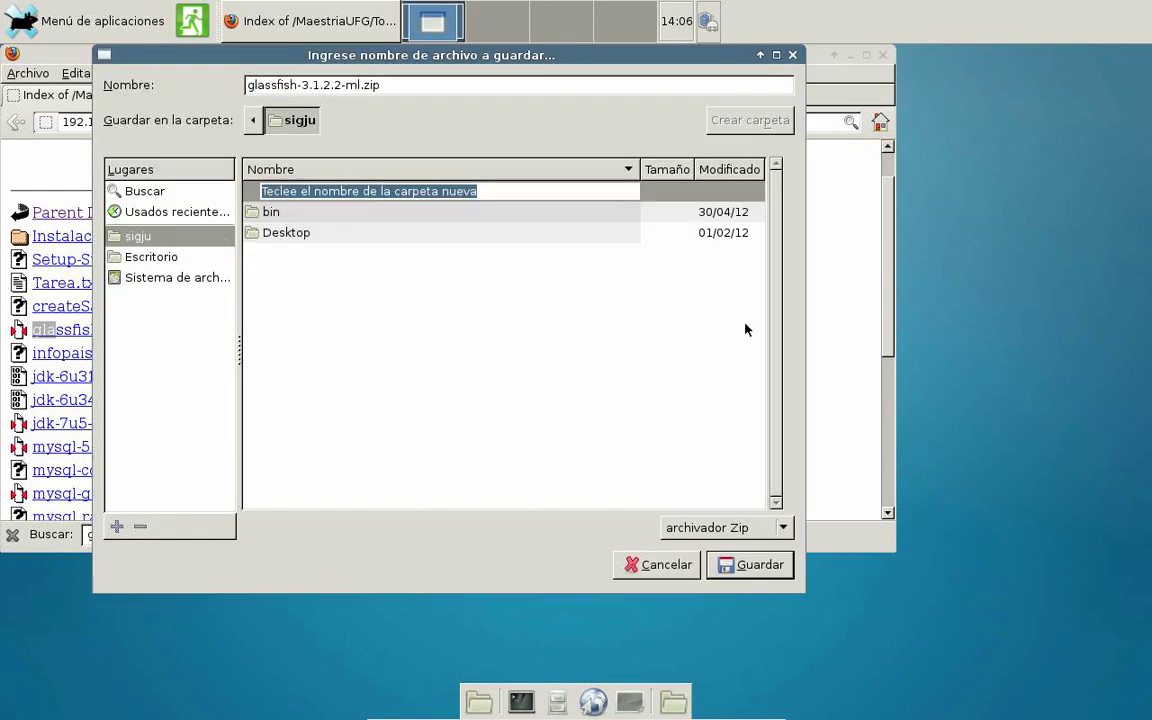
pyautogui.write('Java')
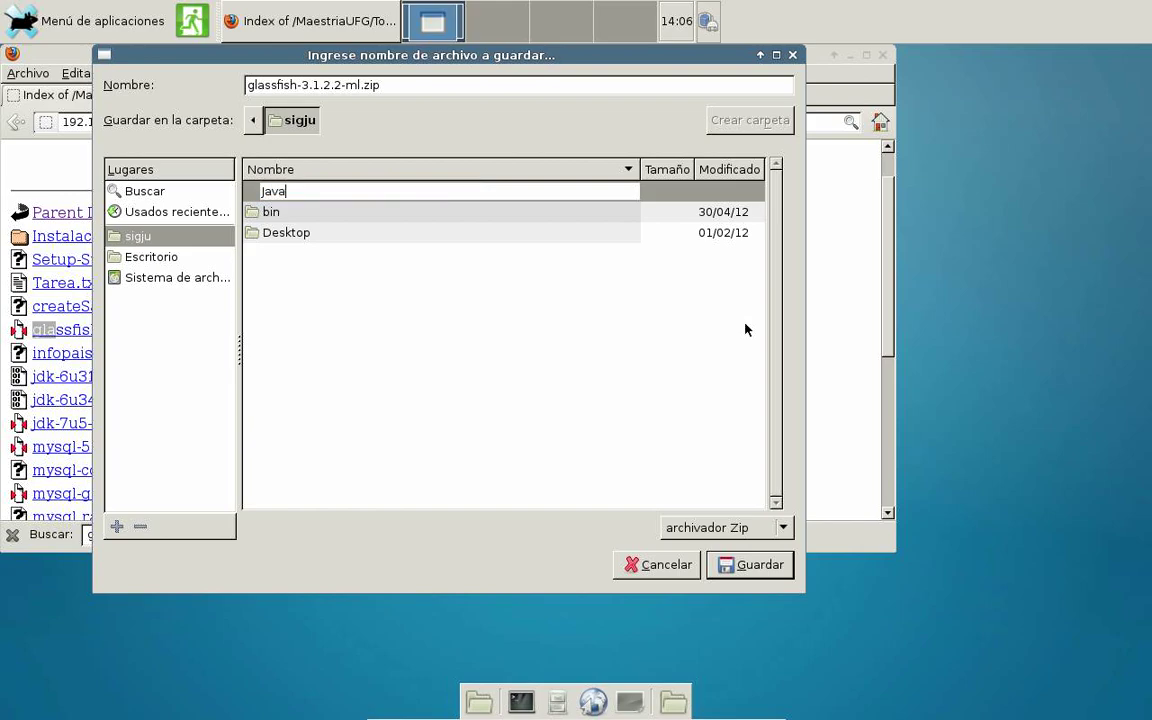
pyautogui.press('Return')
pyautogui.press('Return')
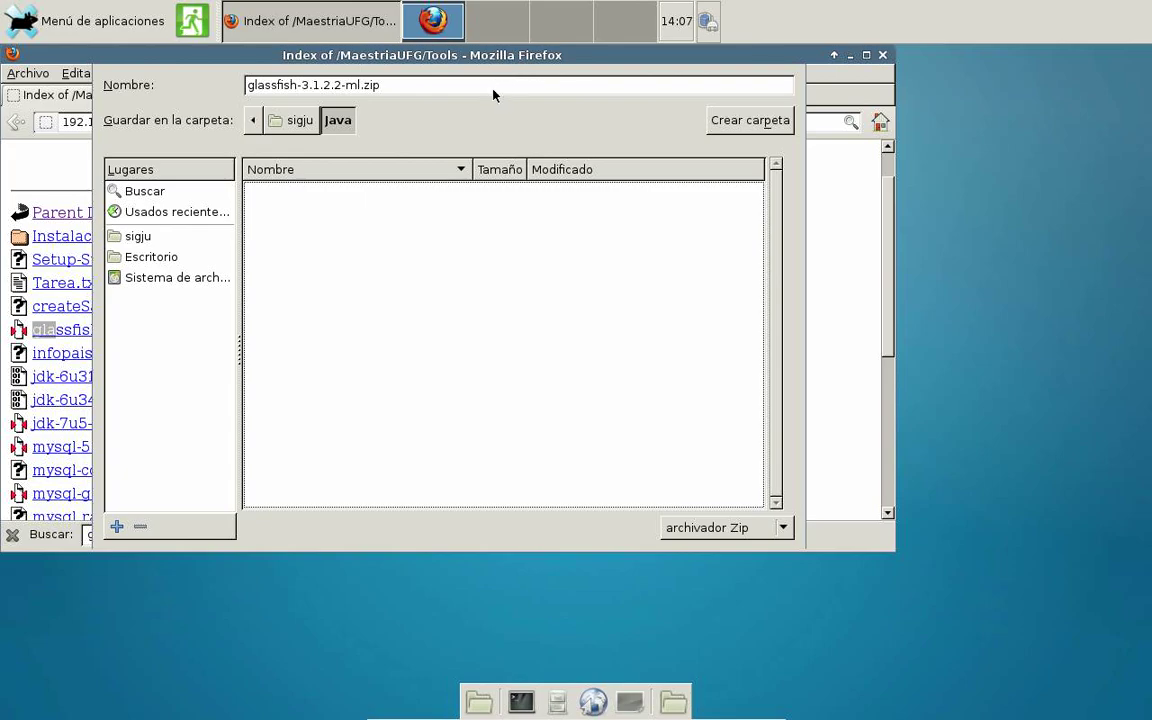
pyautogui.press('Return')
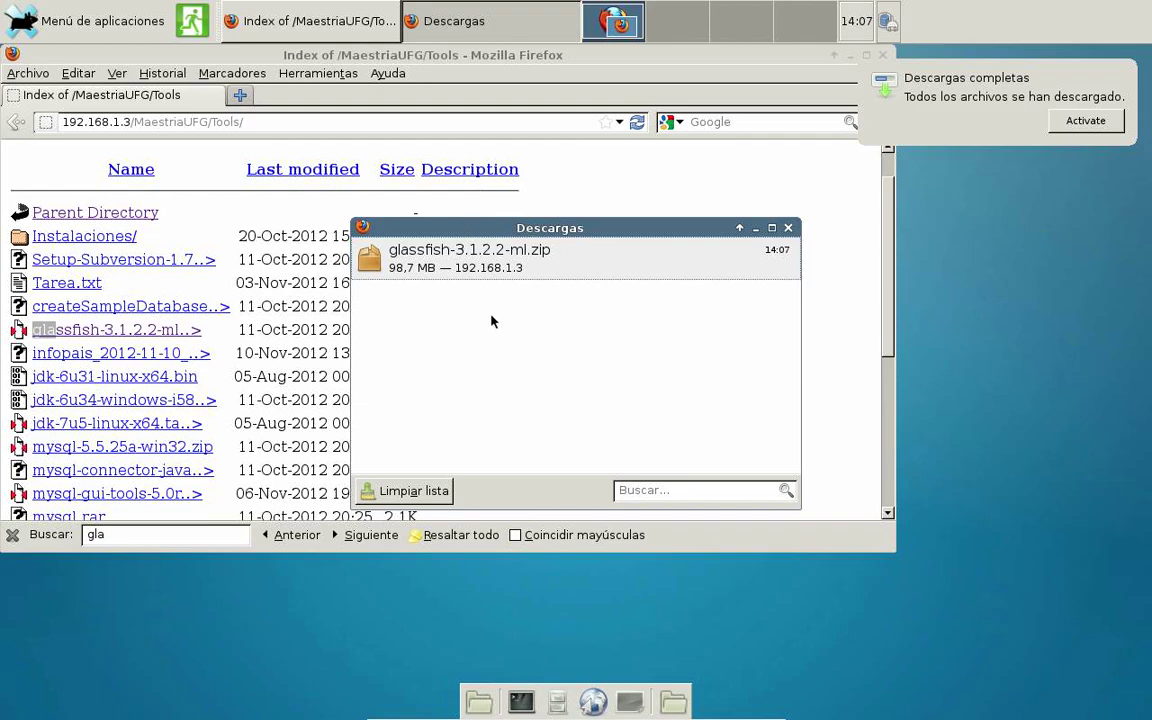
# Open a guest terminal, change into the Java folder and list its contents.
pyautogui.click(520, 703)
pyautogui.write('cd Ja')
pyautogui.press('Tab')
pyautogui.press('Return')
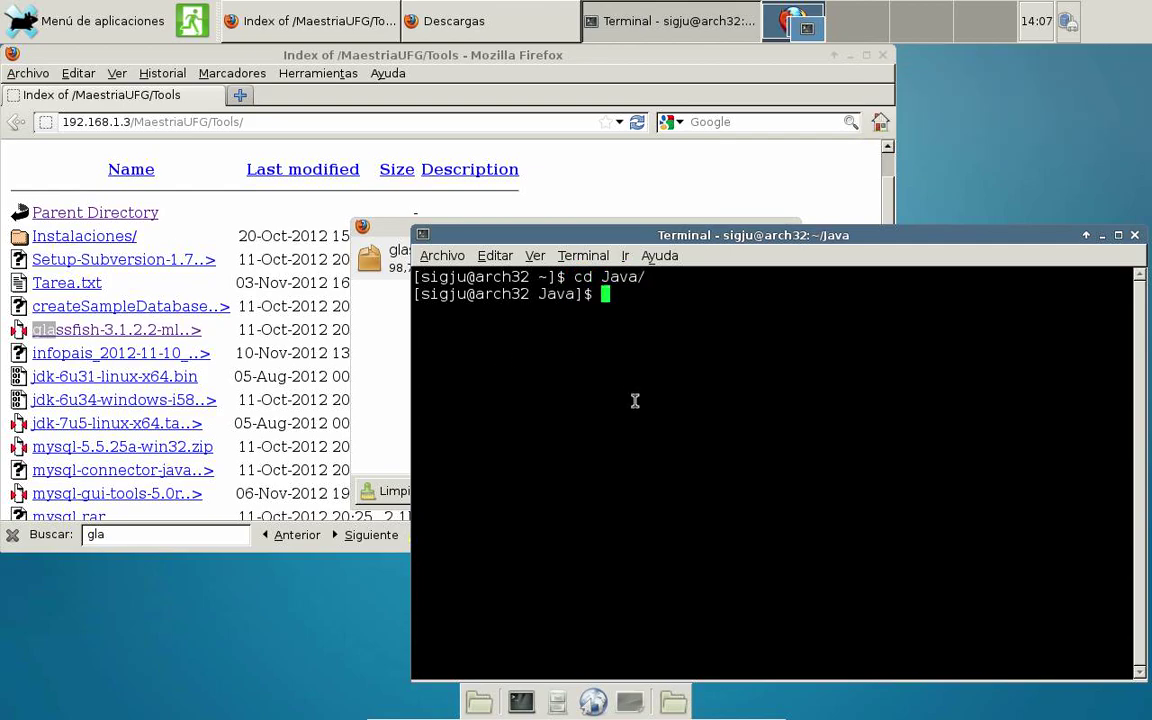
pyautogui.write('ls')
pyautogui.press('Return')
# Unzip glassfish-3.1.2.2-ml.zip, confirm the glassfish3 directory with ls, and maximize the terminal.
pyautogui.write('unzip ')
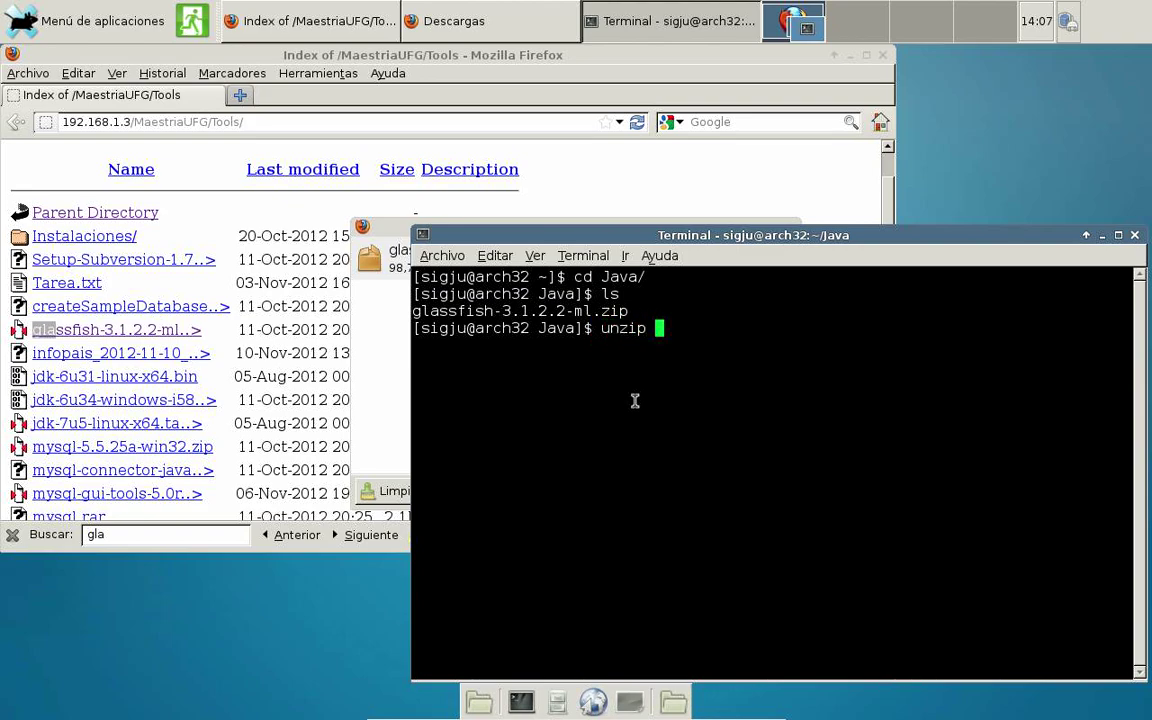
pyautogui.write('g')
pyautogui.press('Tab')
pyautogui.press('Return')
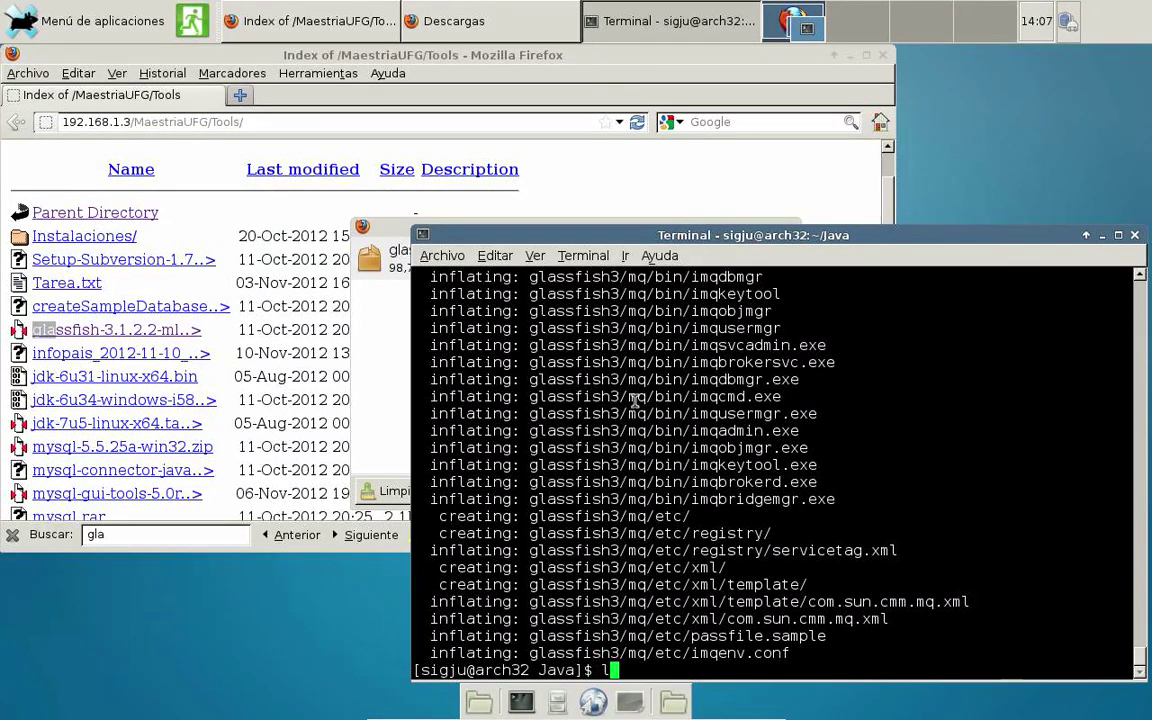
pyautogui.write('ls')
pyautogui.press('Return')
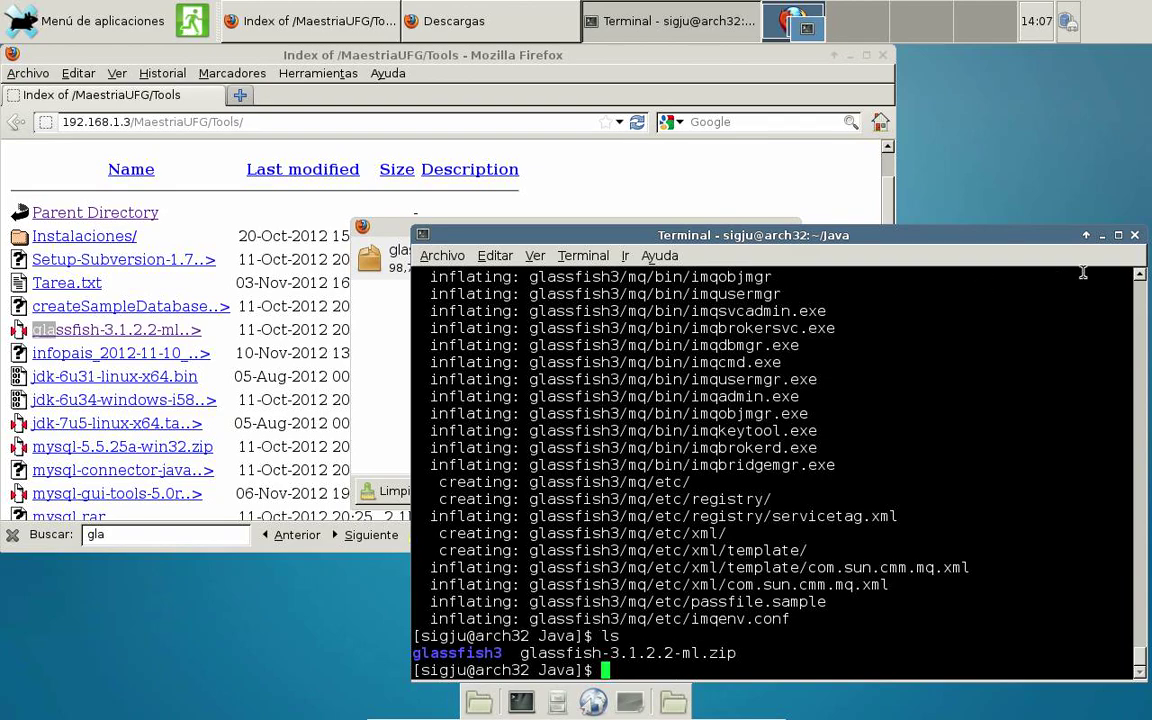
pyautogui.click(1118, 236)
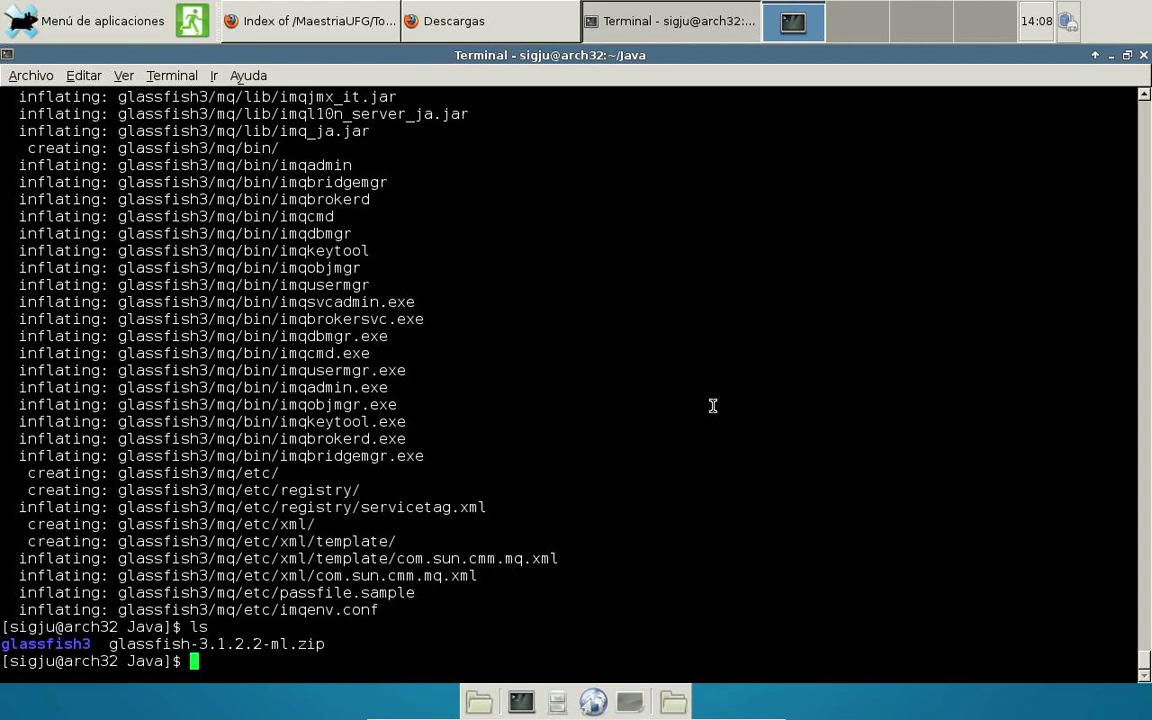
# Check the installed Java version with java -version.
pyautogui.write('java -versio')
pyautogui.press('BackSpace')
pyautogui.write('ion')
pyautogui.press('Return')
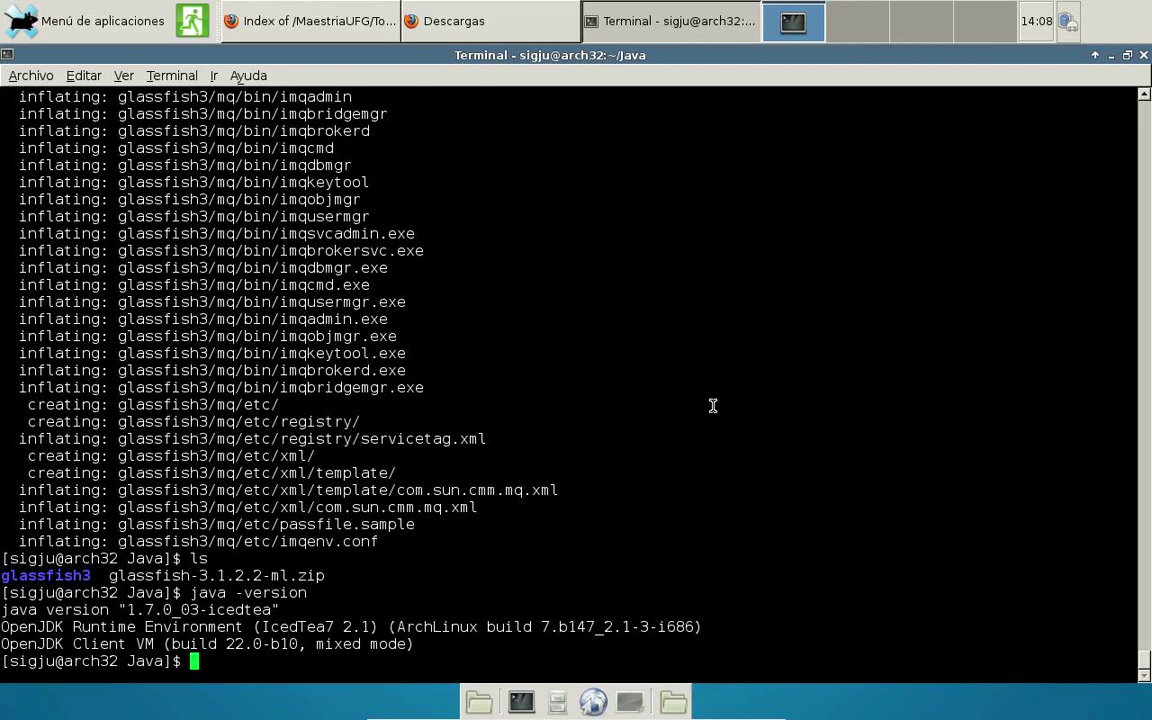
# Go into glassfish3, then its bin folder, listing each to show asadmin, pkg and updatetool.
pyautogui.write('cd glassfish')
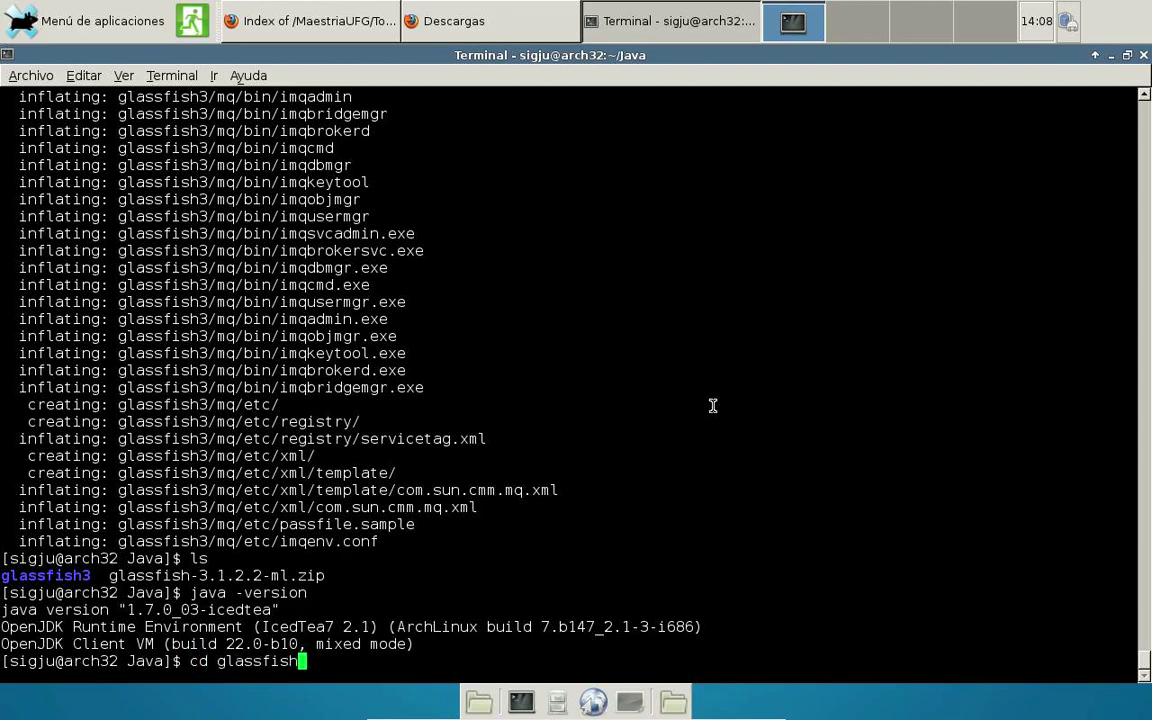
pyautogui.write('3/')
pyautogui.press('Return')
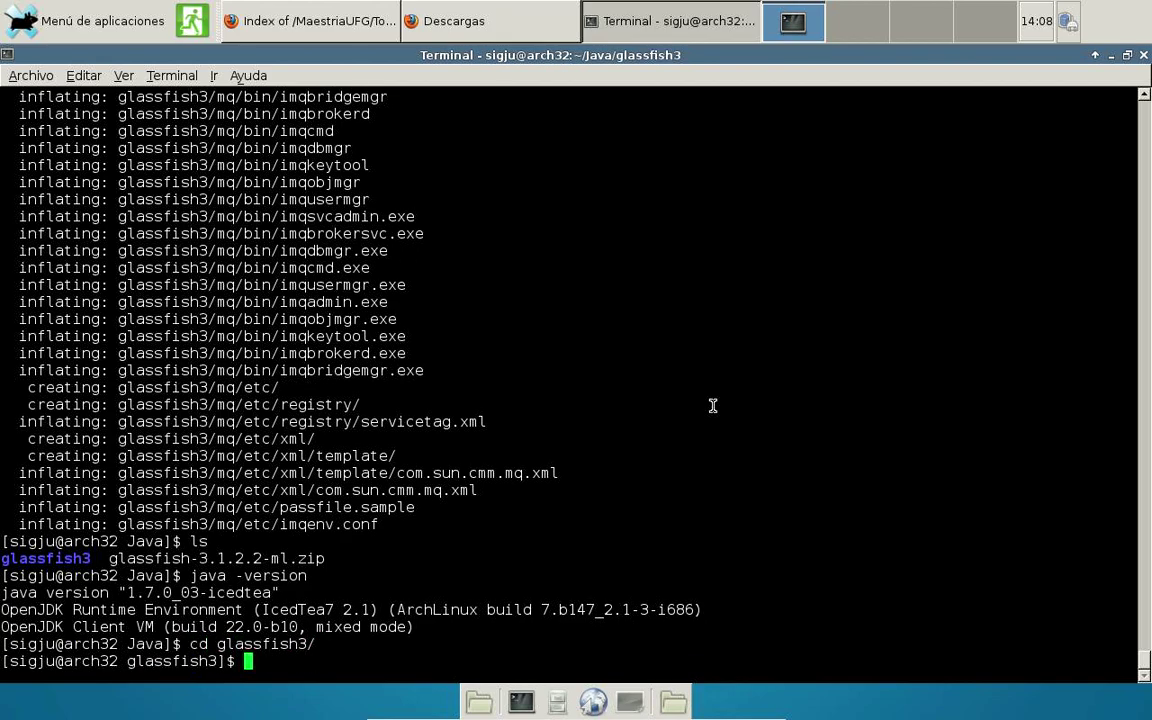
pyautogui.write('ls')
pyautogui.press('Return')
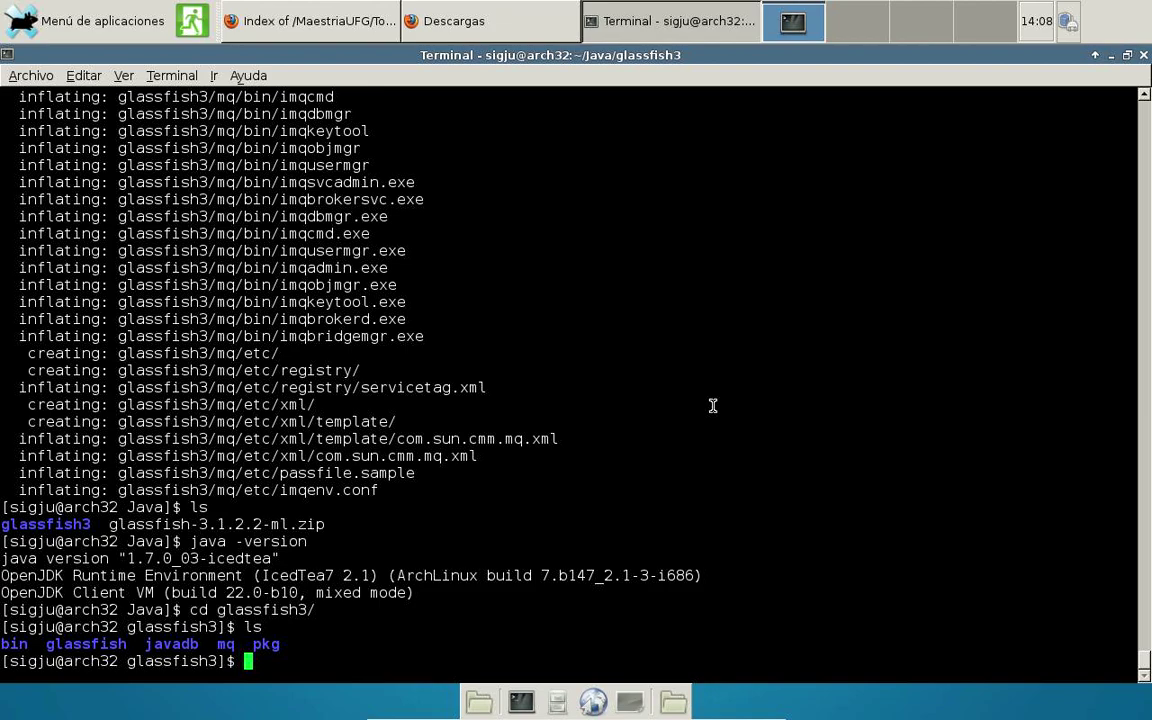
pyautogui.write('cd bin')
pyautogui.press('Return')
pyautogui.write('ls')
pyautogui.press('Return')
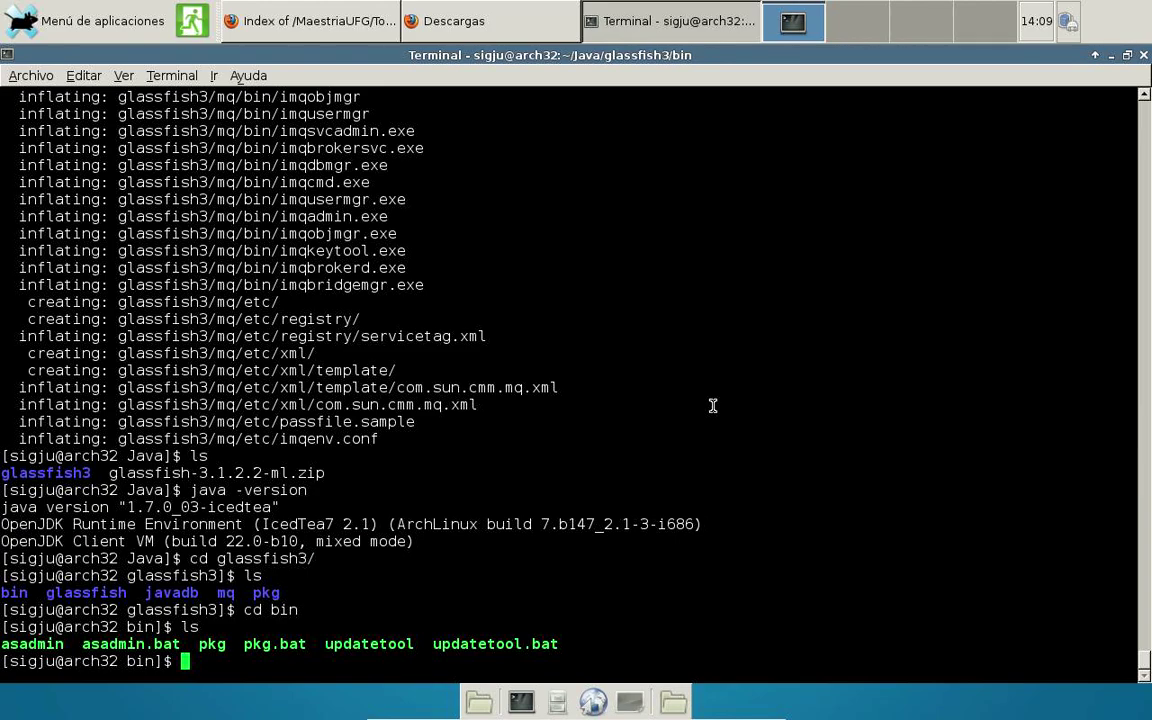
# Start GlassFish with ./asadmin start-domain domain1 and mark 'domains' and 'domain1' in the log path.
pyautogui.write('./asadmin star')
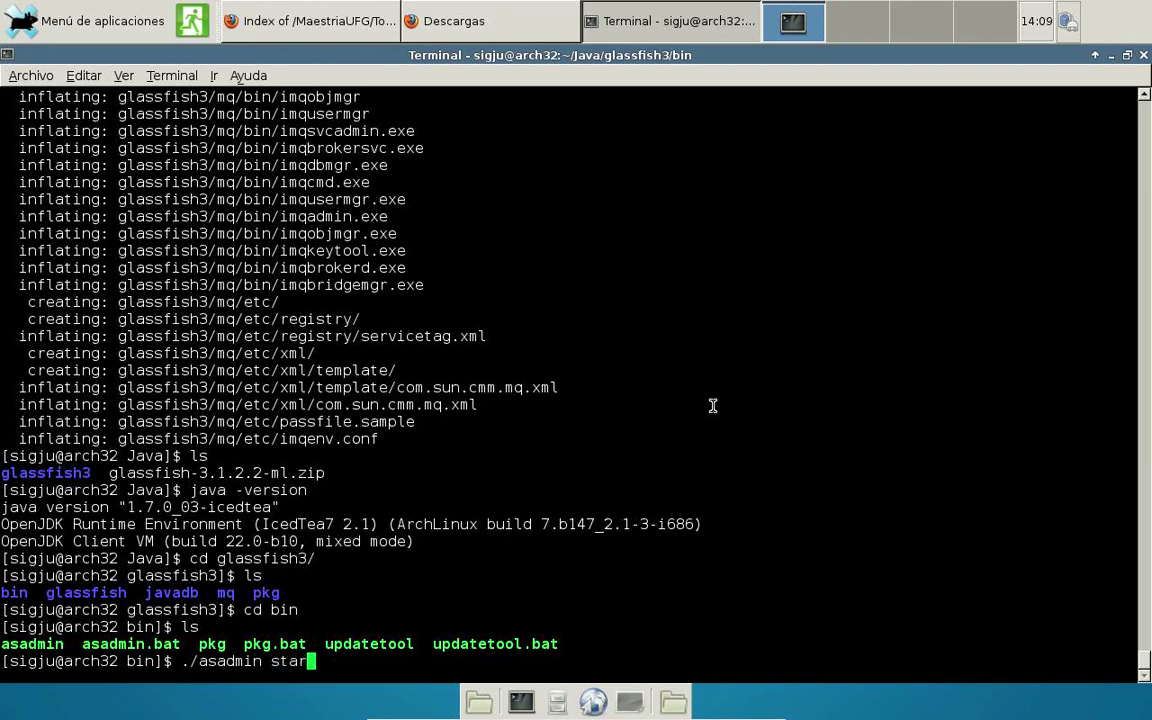
pyautogui.write('t-domain ')
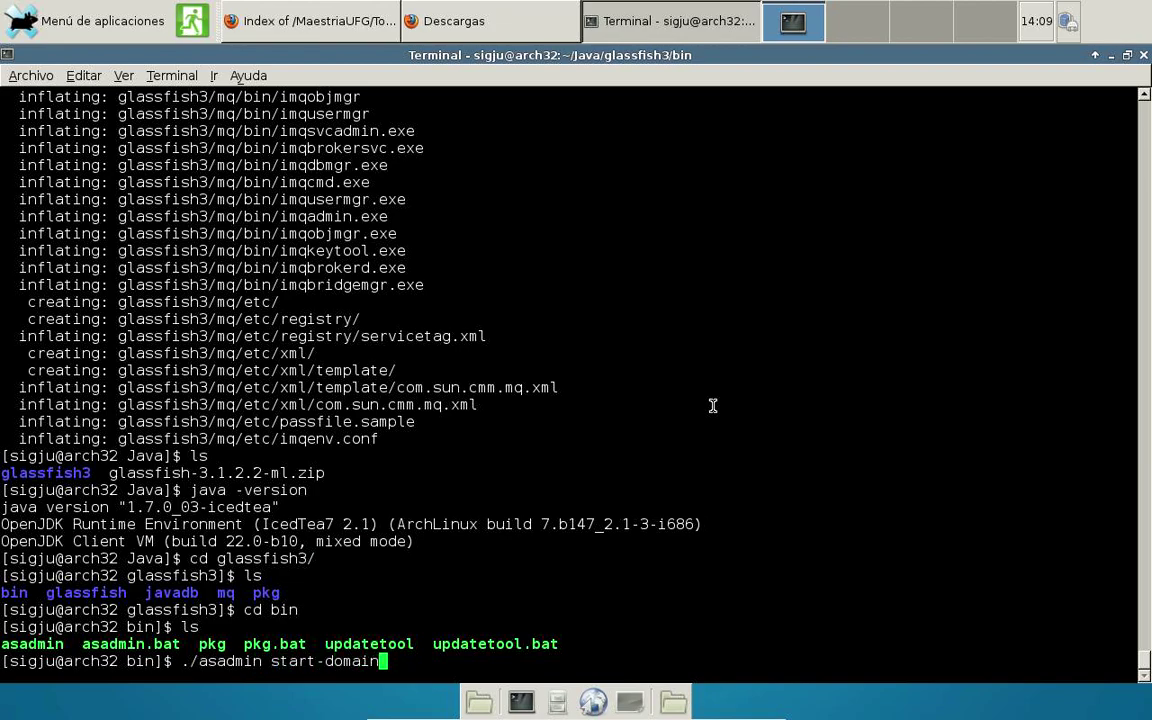
pyautogui.write('domain1')
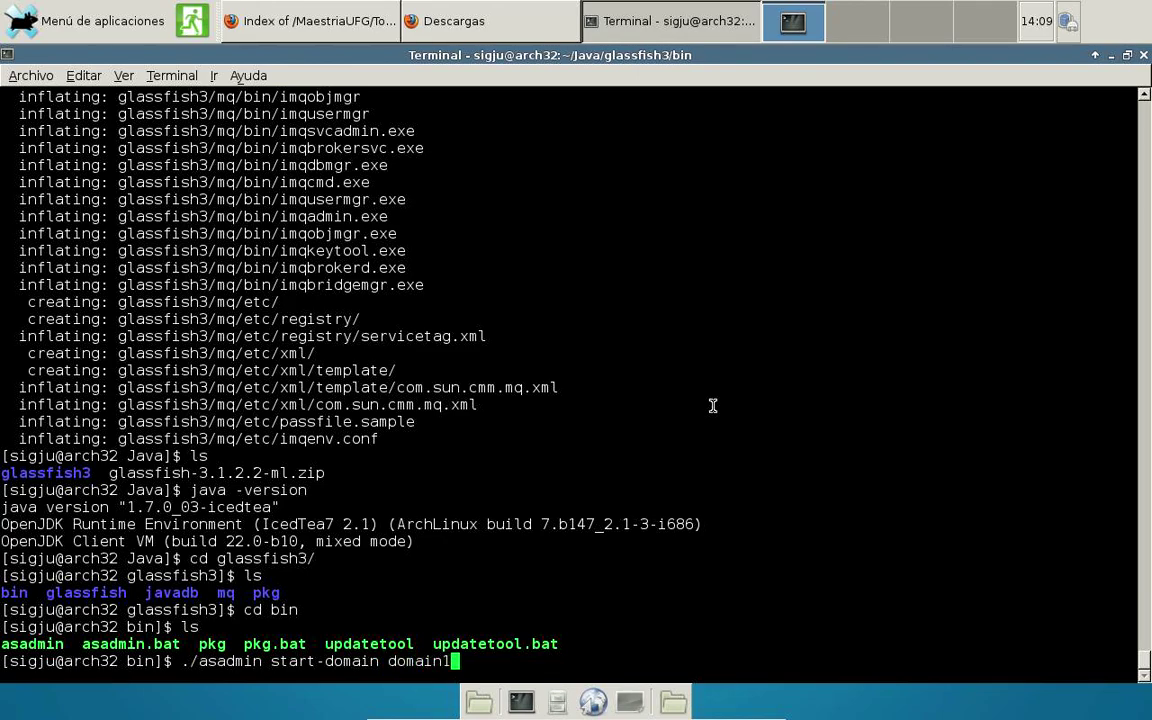
pyautogui.press('Return')
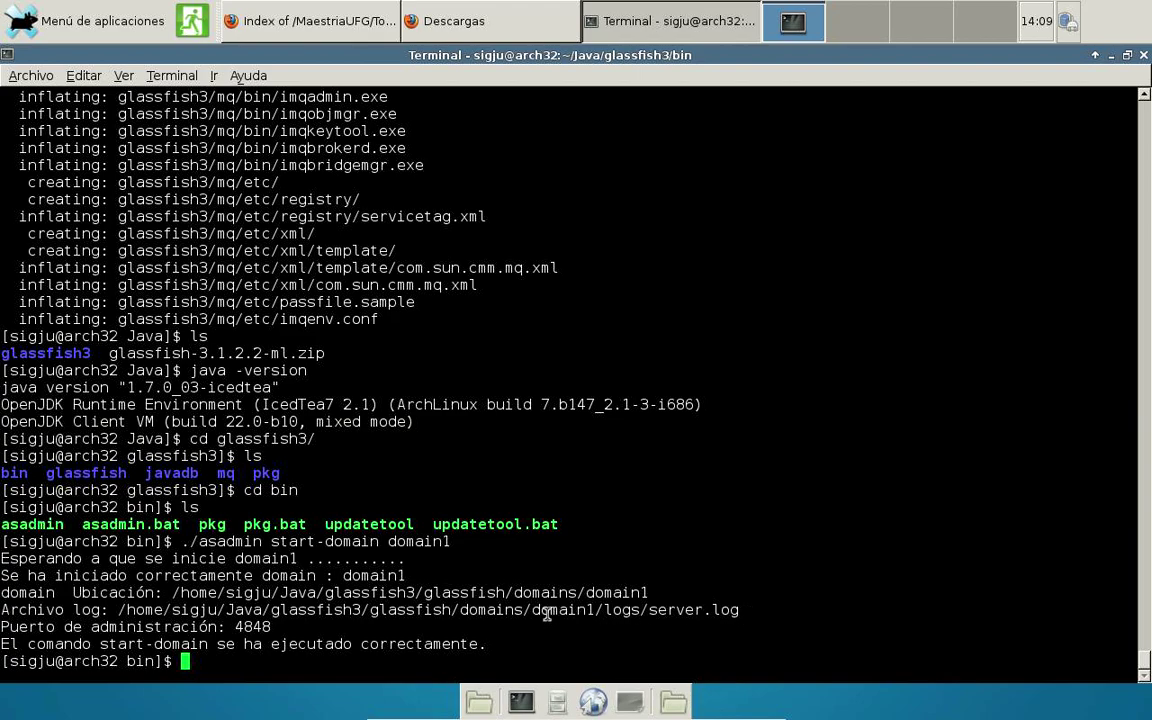
pyautogui.moveTo(532, 610); pyautogui.dragTo(592, 610)
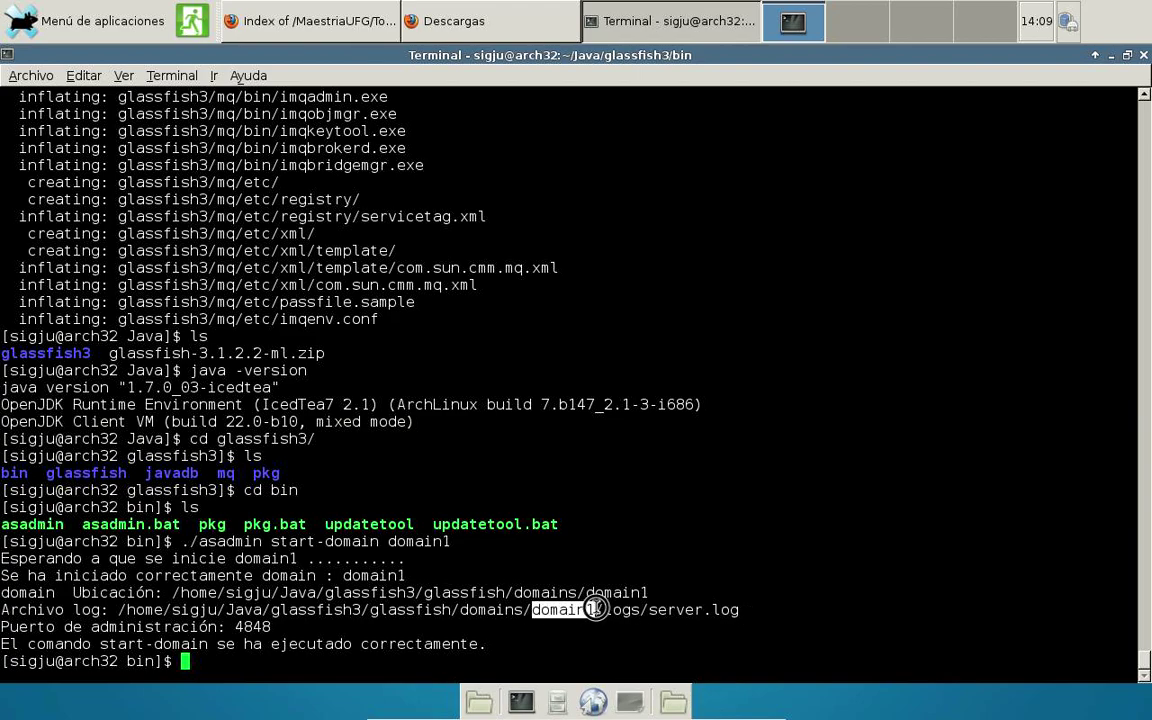
pyautogui.moveTo(460, 610); pyautogui.dragTo(524, 610)
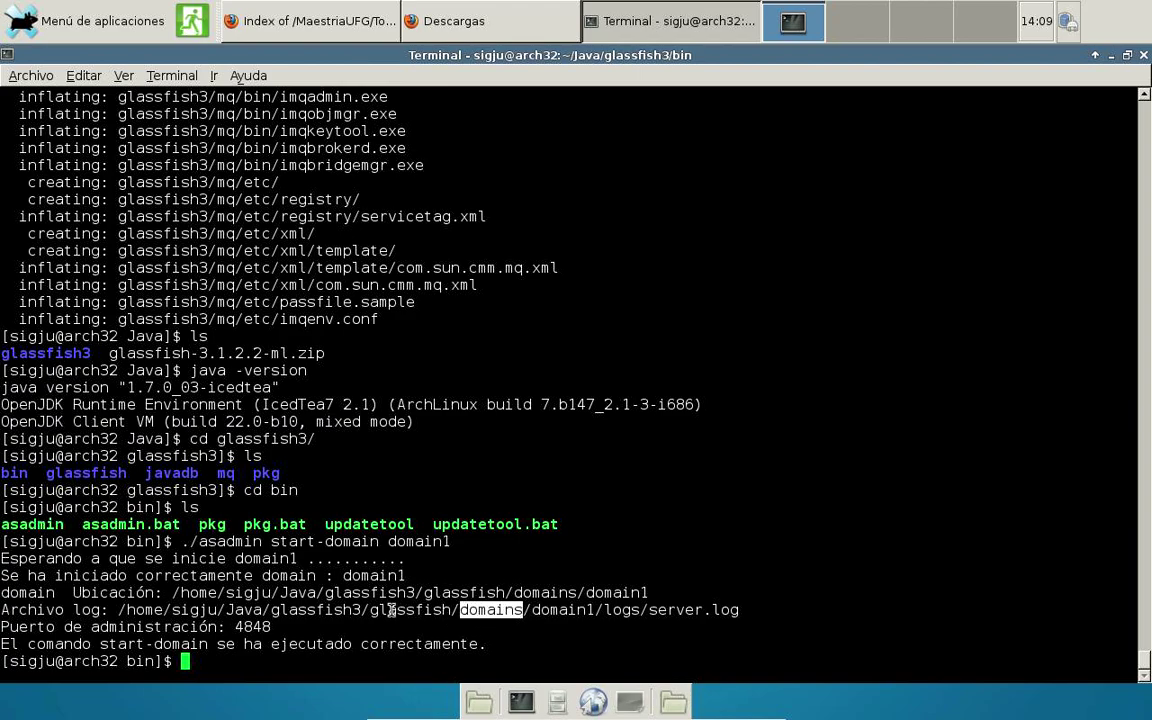
# Open the file manager maximized and browse Java > glassfish3 > glassfish.
pyautogui.click(427, 610)
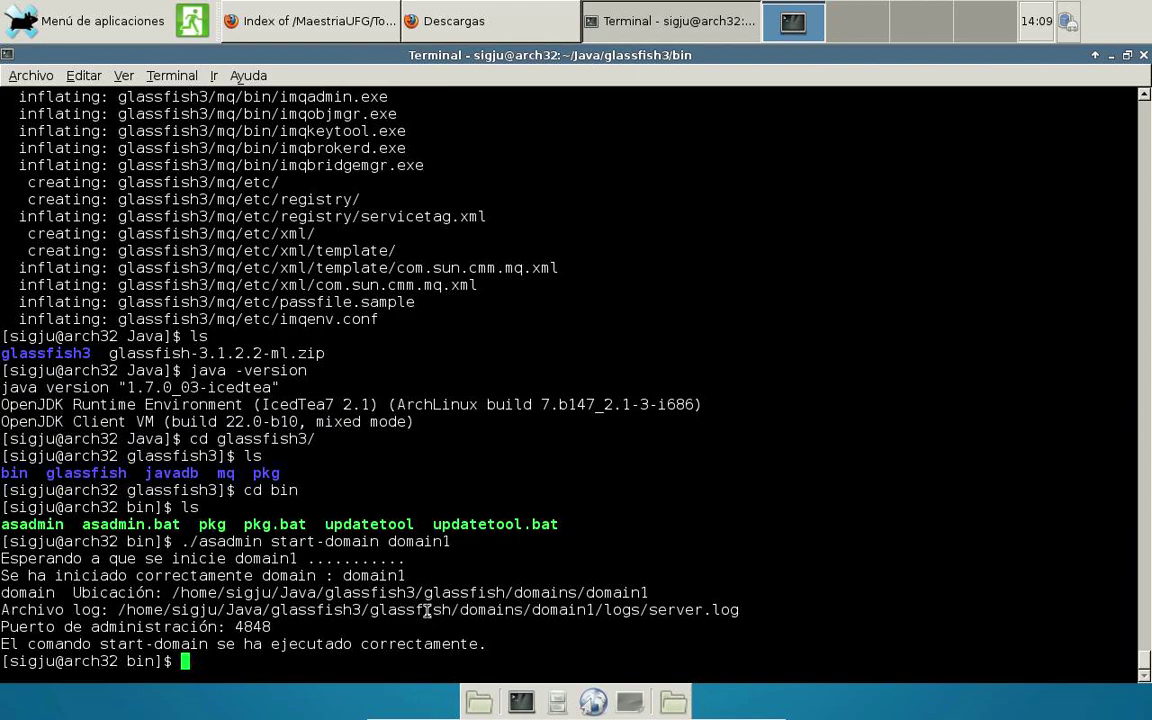
pyautogui.click(557, 703)
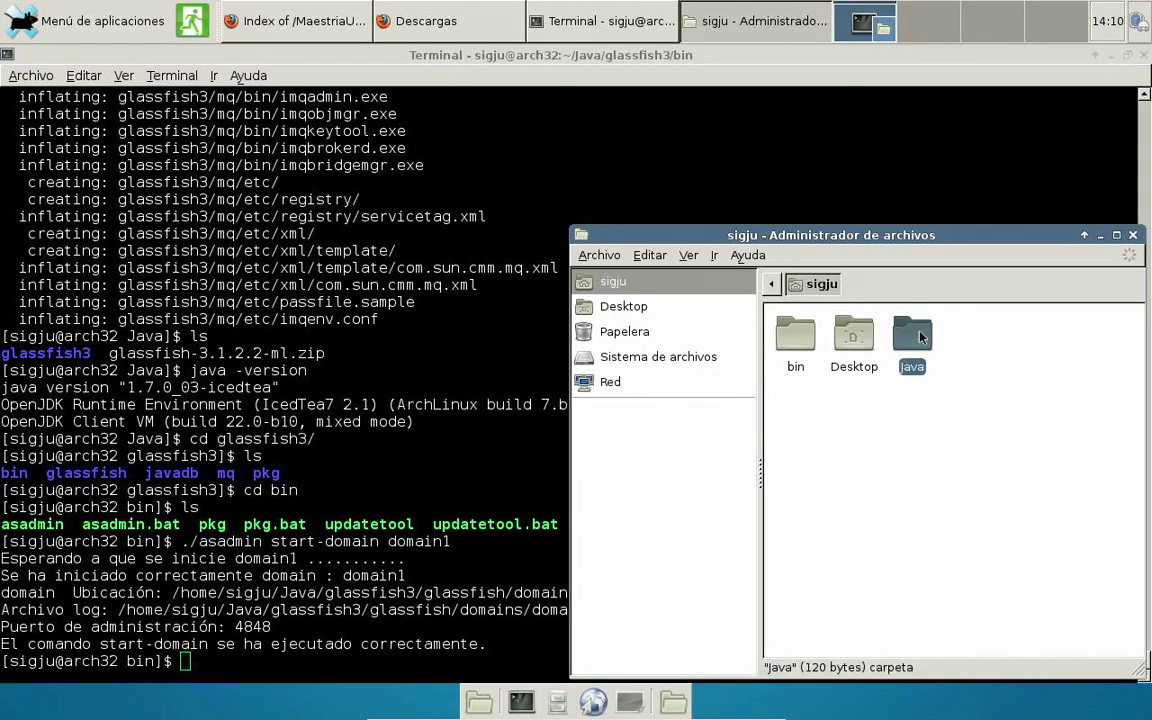
pyautogui.doubleClick(922, 337)
pyautogui.click(1116, 235)
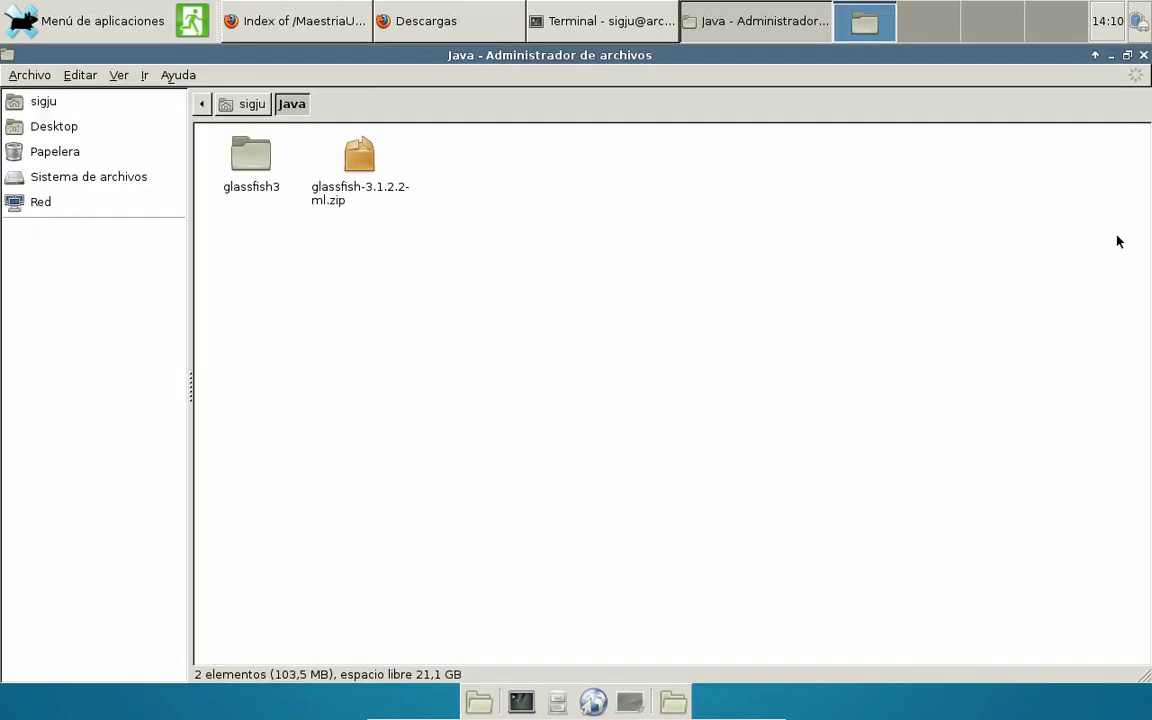
pyautogui.doubleClick(228, 154)
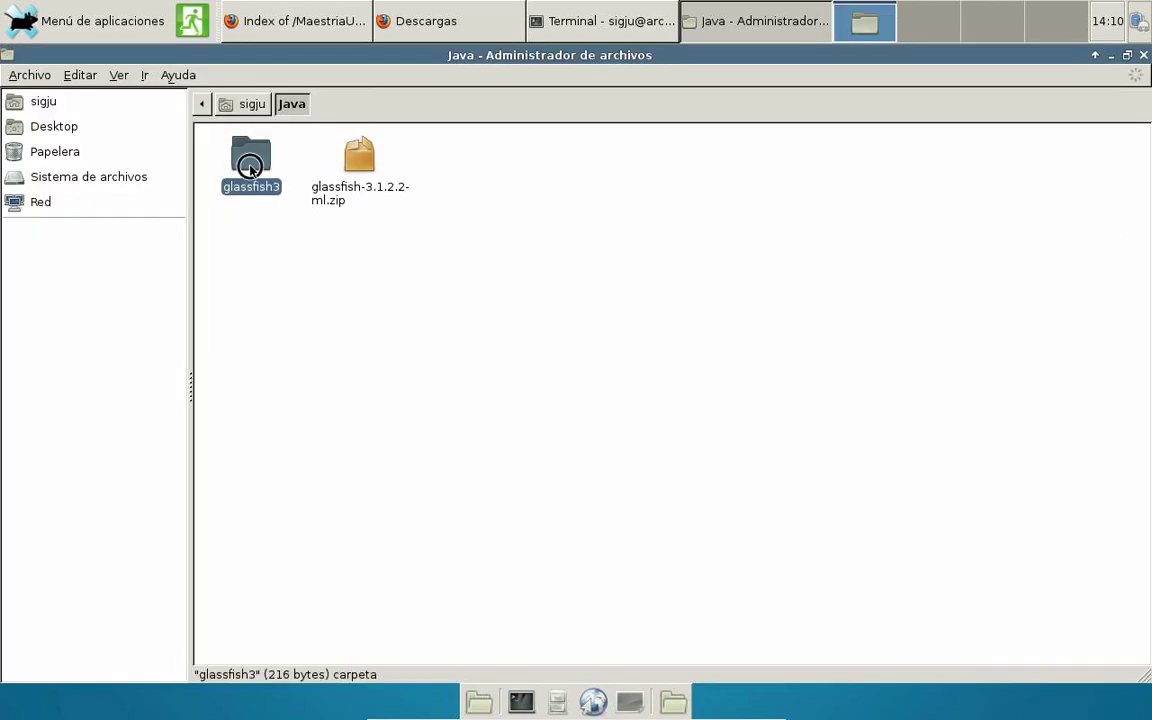
pyautogui.click(228, 156)
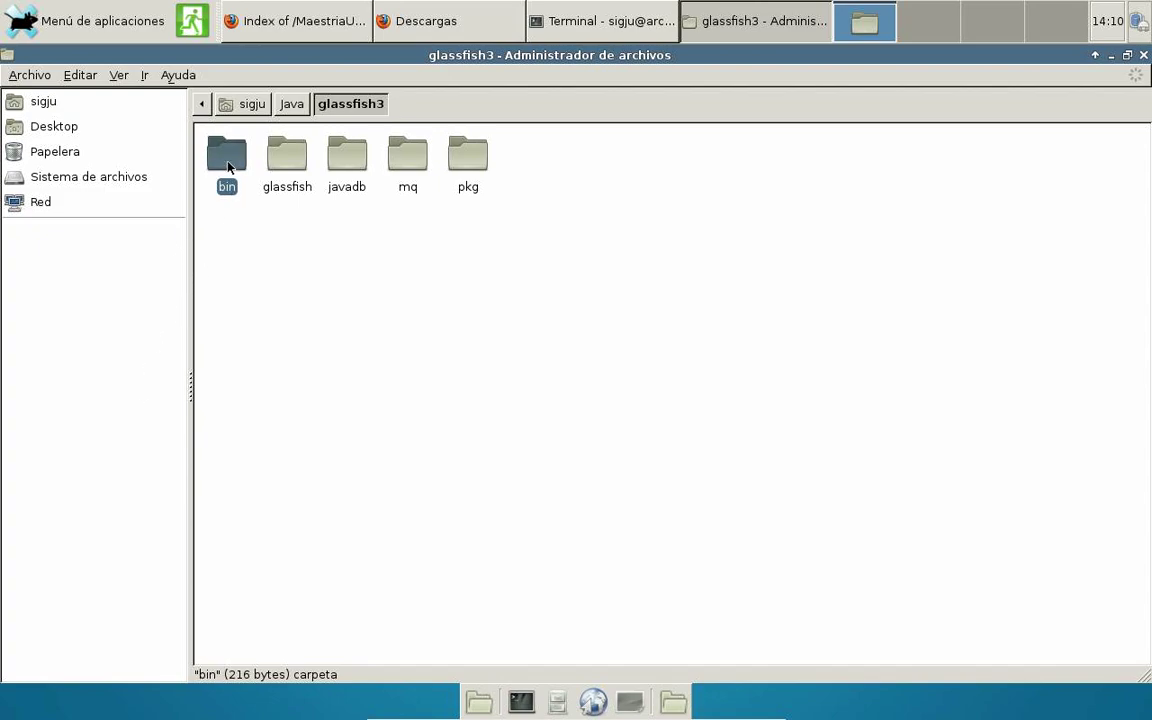
pyautogui.click(300, 163)
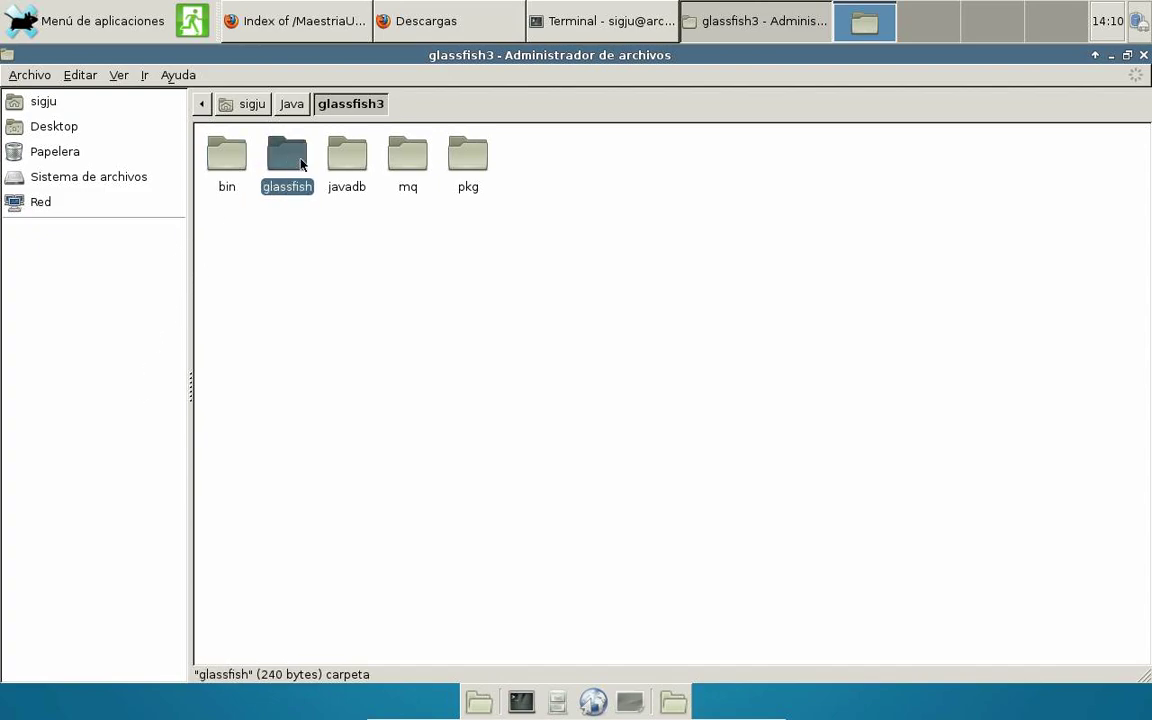
pyautogui.doubleClick(300, 163)
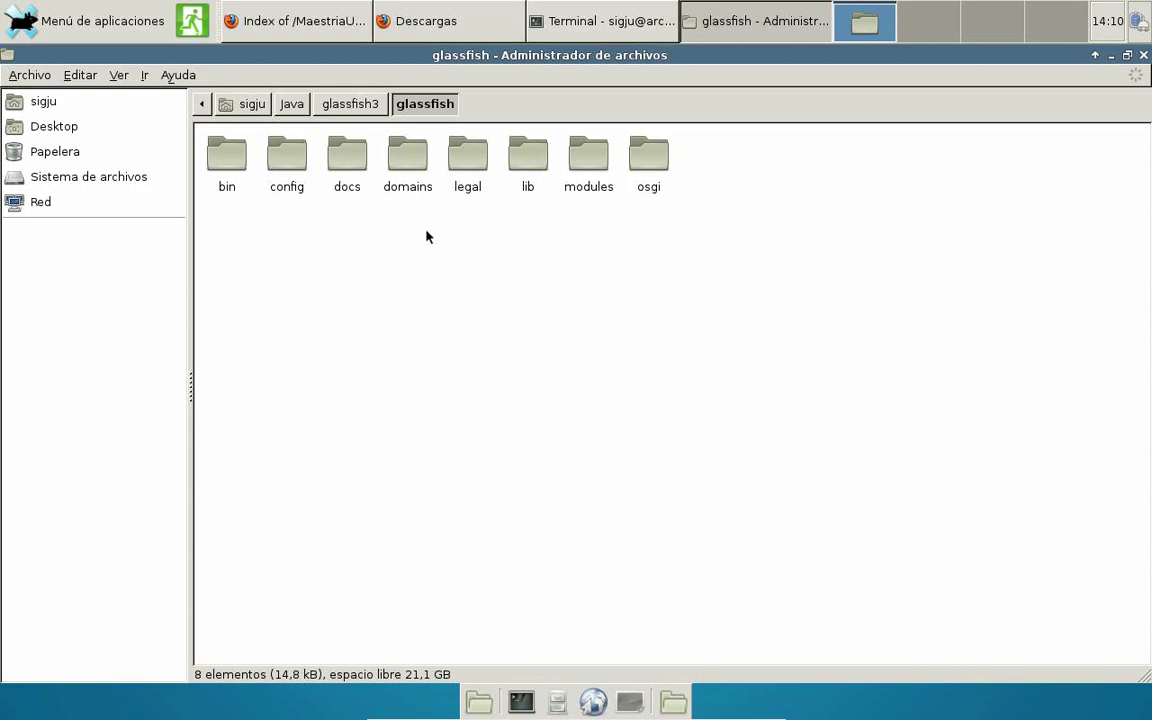
# Open domains > domain1 and look inside its bin folder.
pyautogui.click(407, 167)
pyautogui.doubleClick(407, 167)
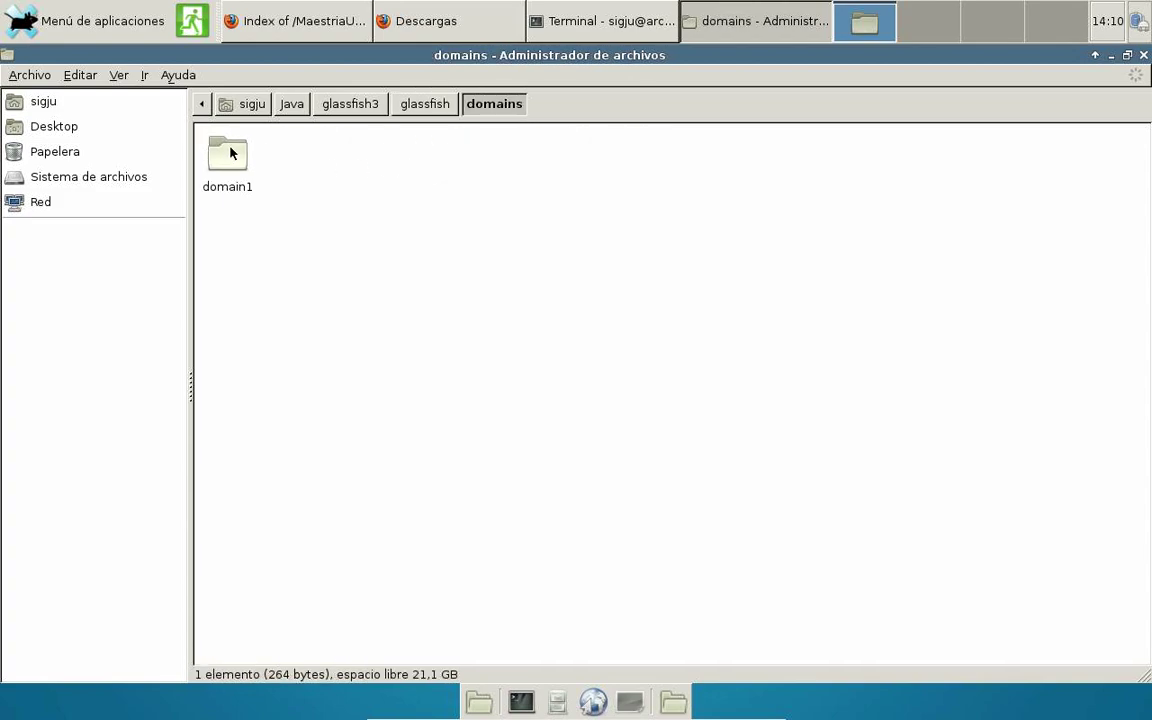
pyautogui.doubleClick(230, 152)
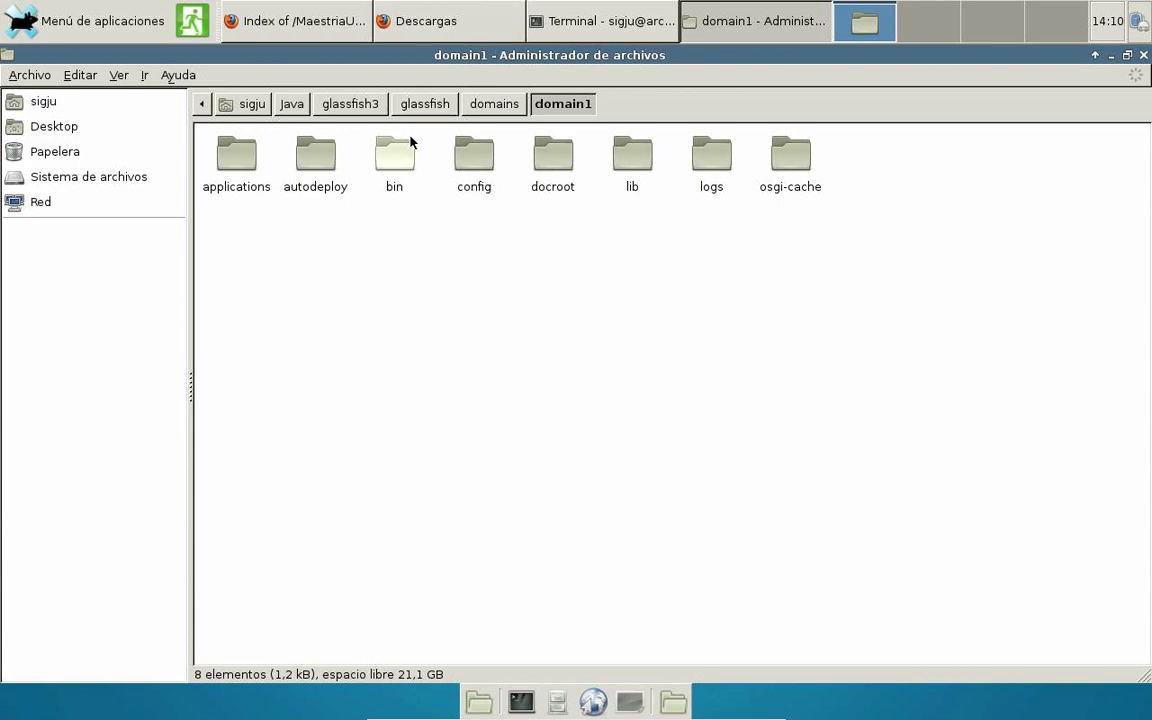
pyautogui.doubleClick(370, 145)
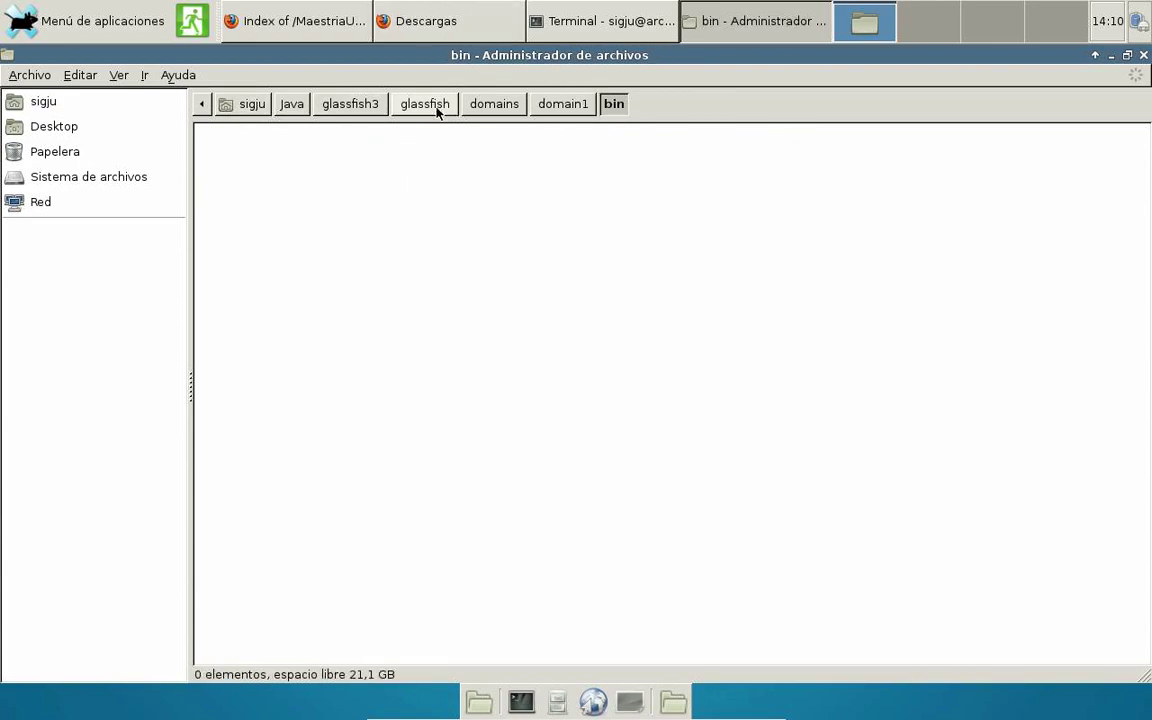
pyautogui.click(538, 106)
# Inspect domain1's config folder (domain.xml), docroot and lib folders.
pyautogui.doubleClick(474, 158)
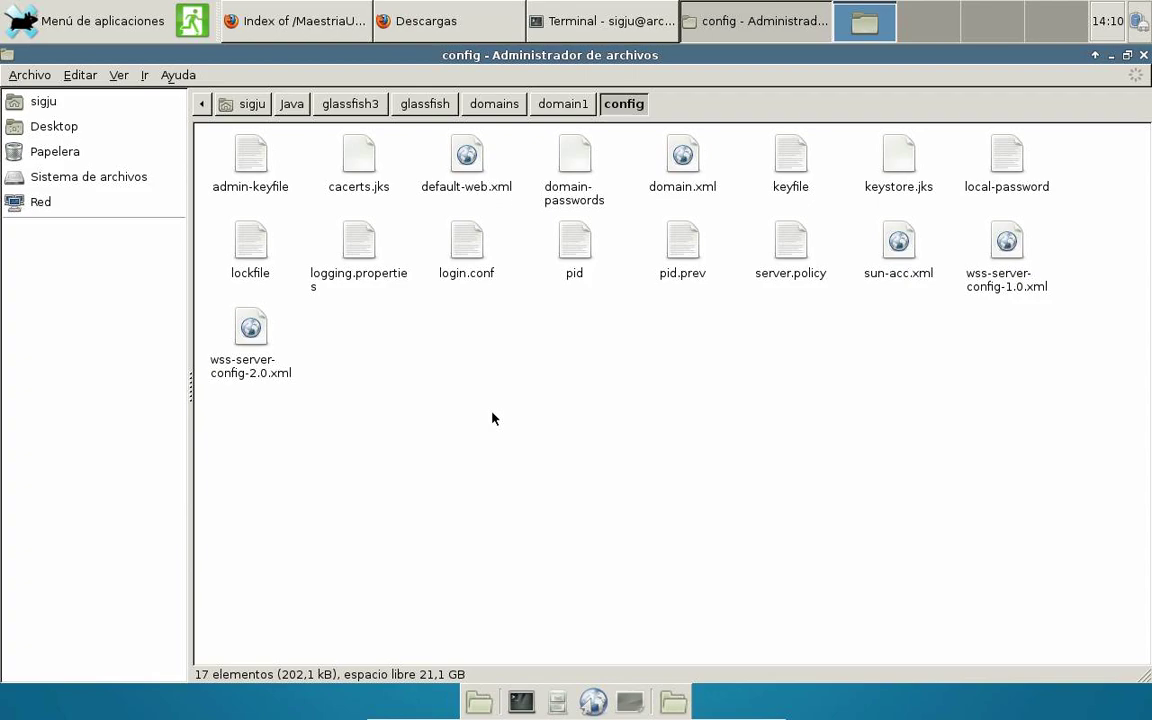
pyautogui.click(693, 186)
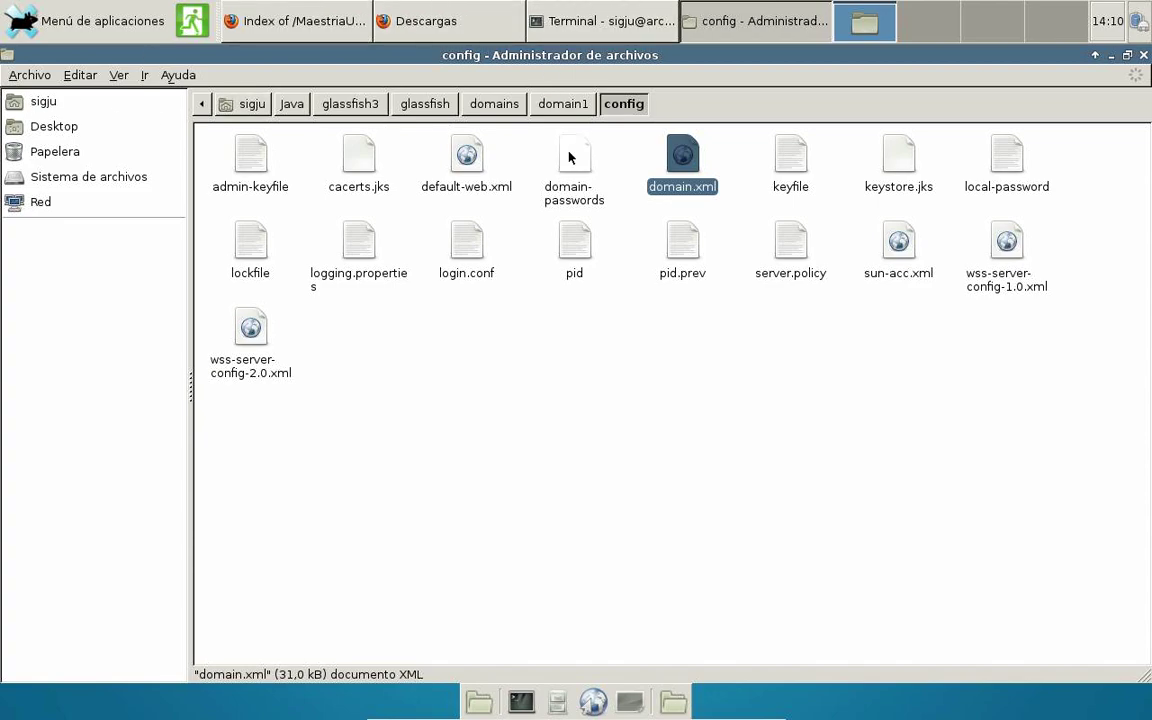
pyautogui.click(565, 108)
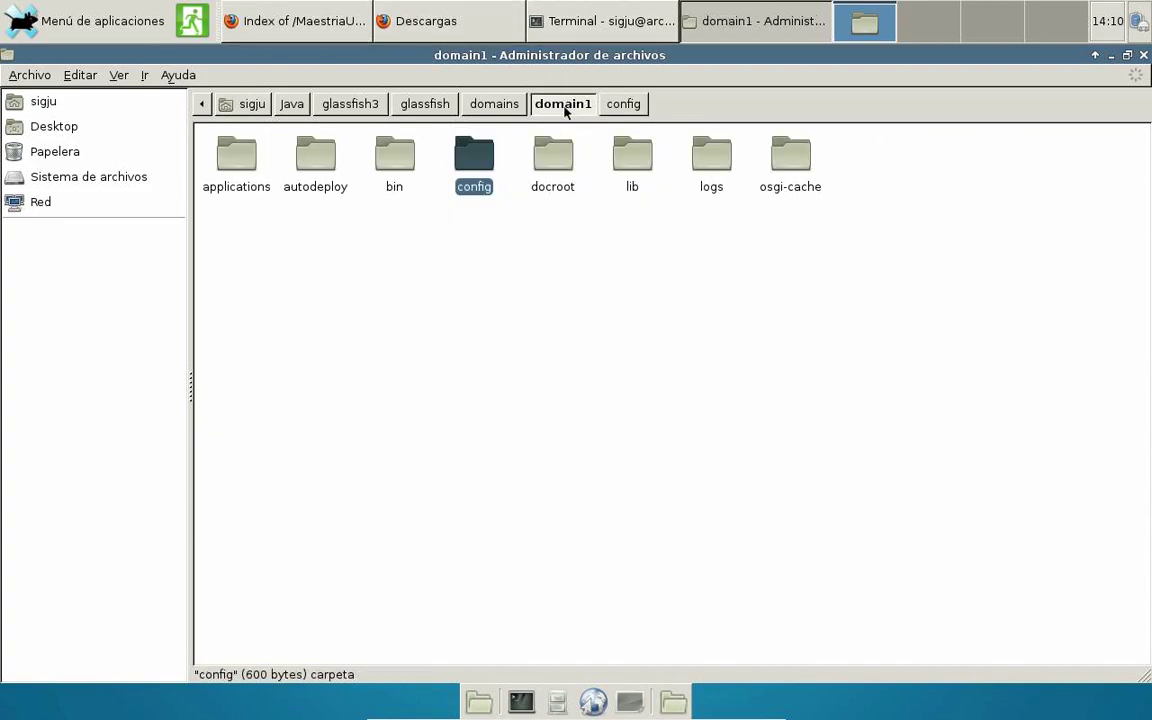
pyautogui.doubleClick(553, 158)
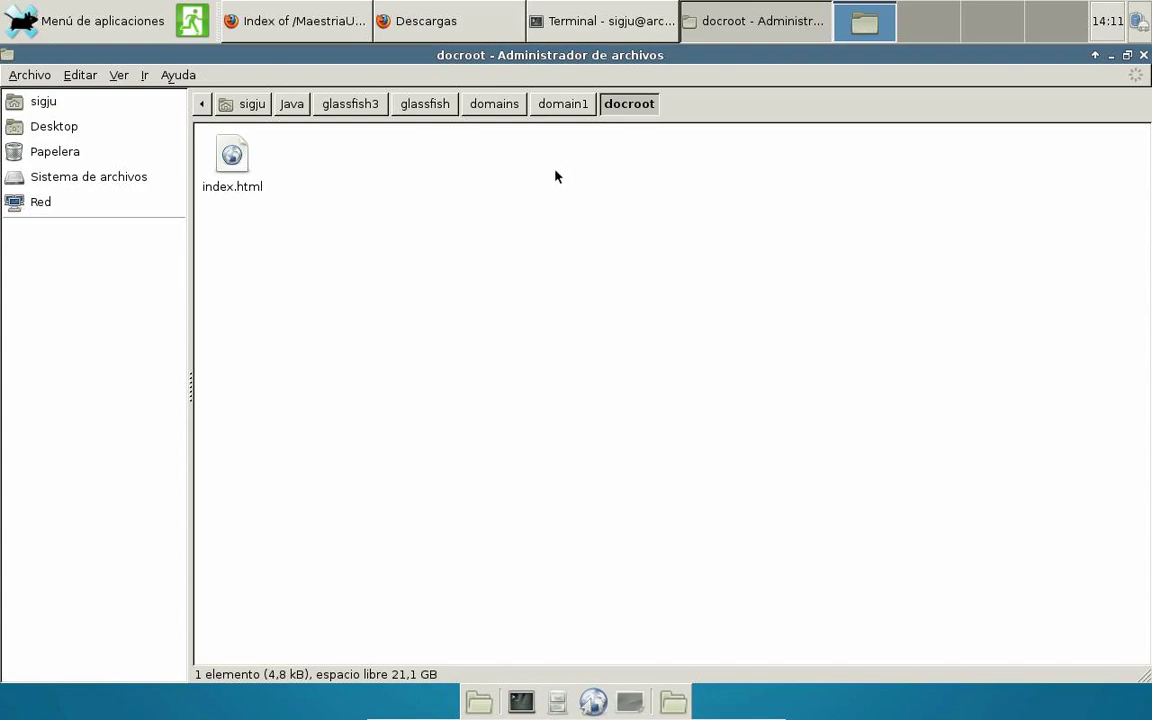
pyautogui.click(563, 103)
pyautogui.click(633, 152)
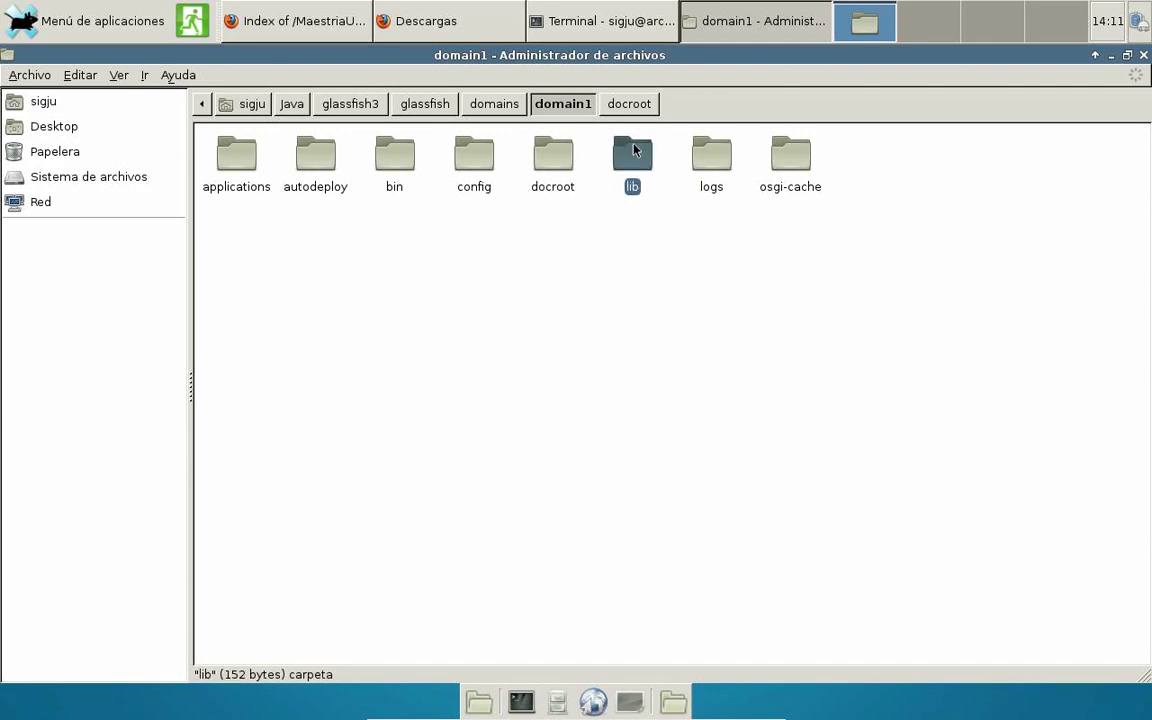
pyautogui.doubleClick(633, 152)
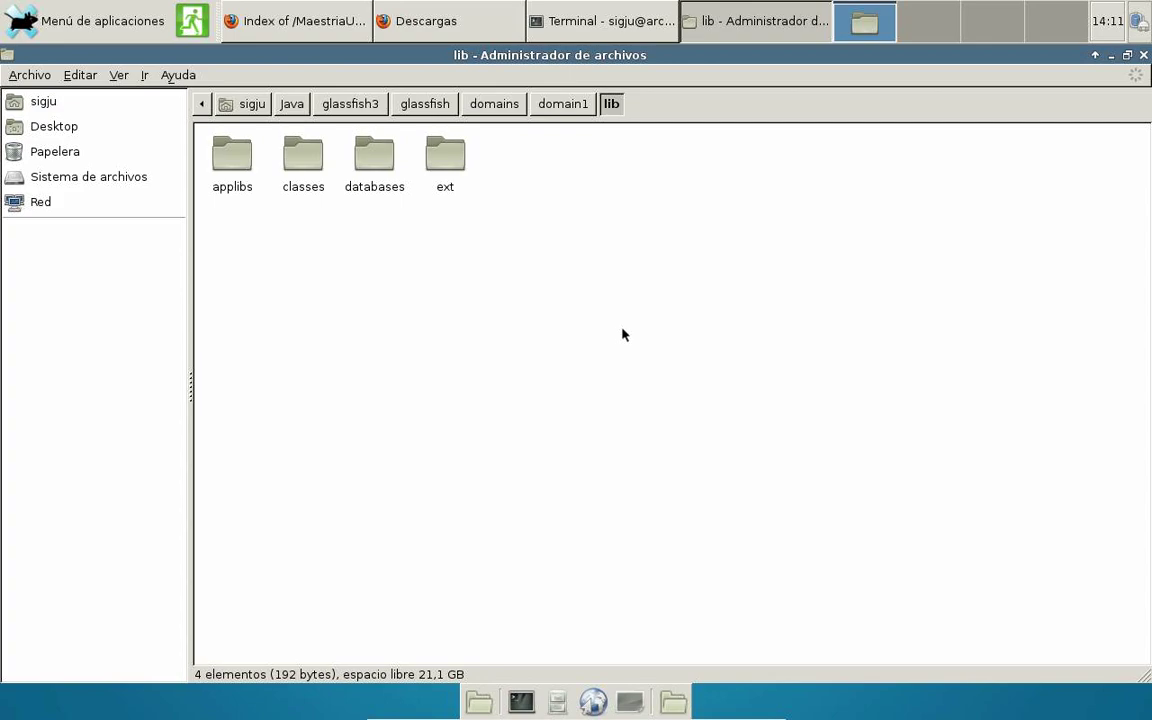
# Inspect the logs folder (server.log) and osgi-cache, then return to the terminal.
pyautogui.click(578, 106)
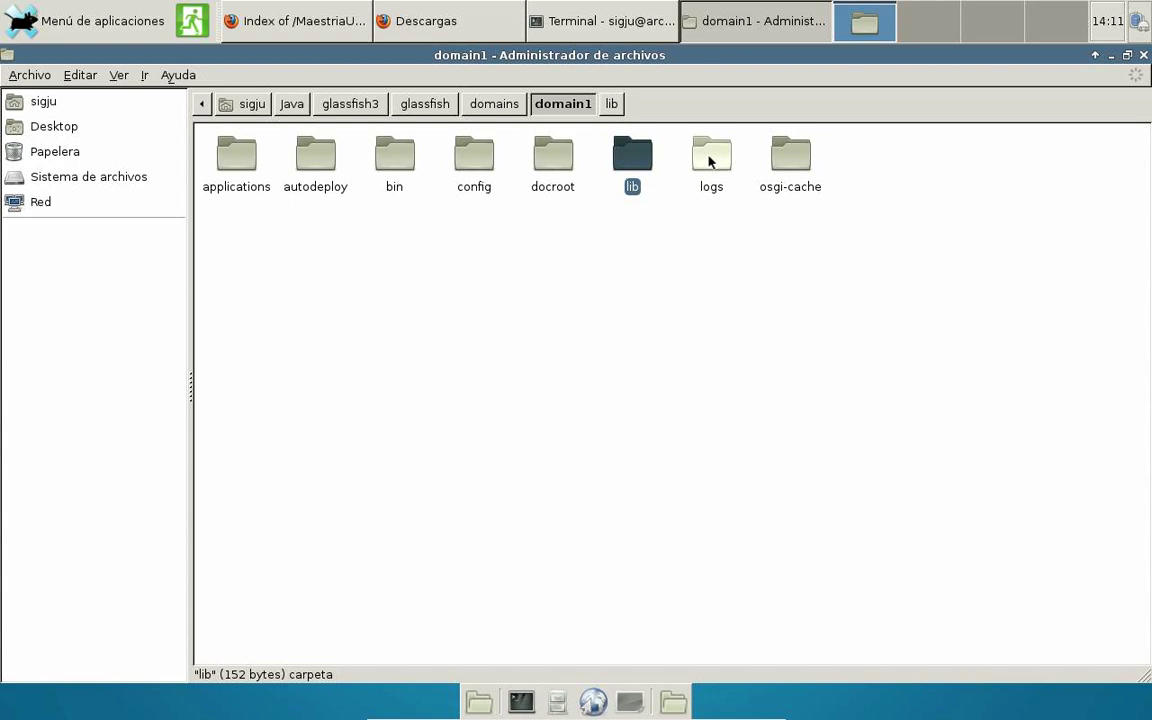
pyautogui.doubleClick(709, 160)
pyautogui.click(232, 170)
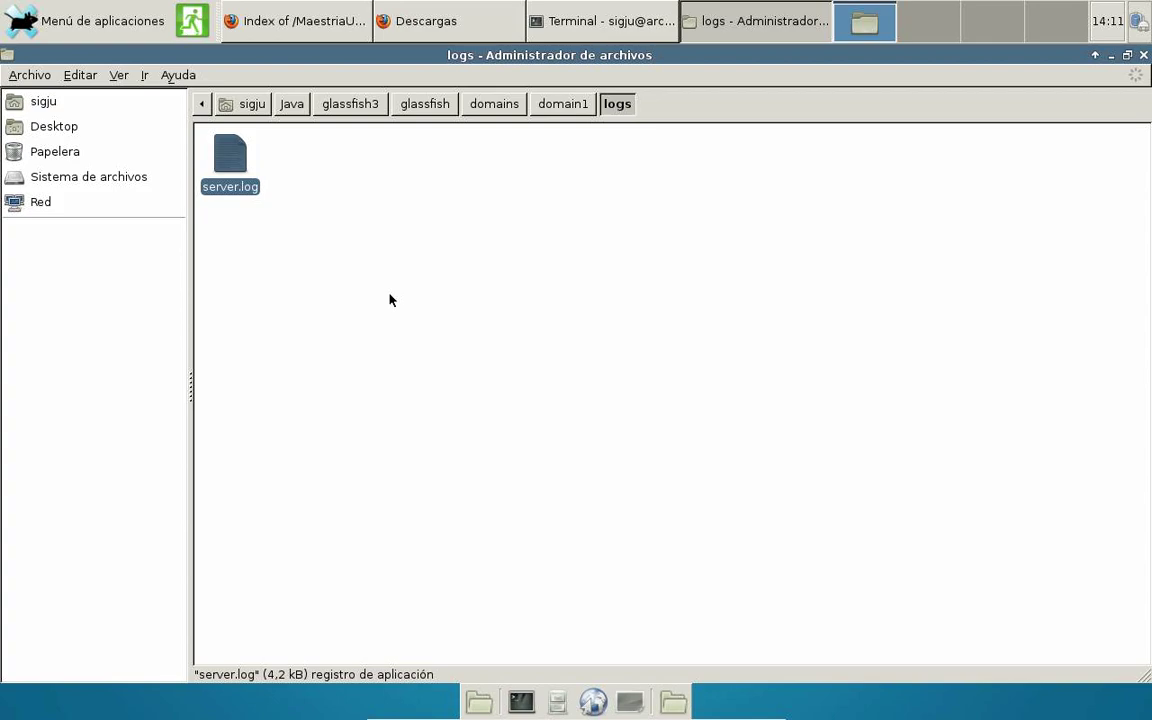
pyautogui.click(558, 105)
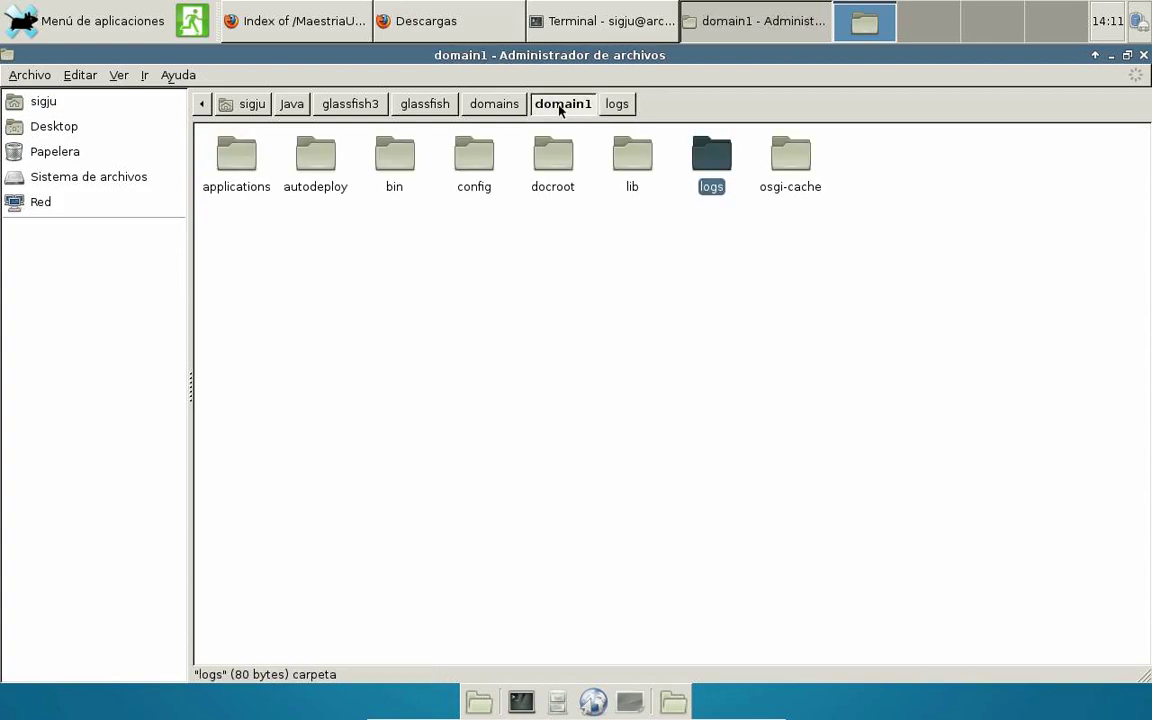
pyautogui.click(797, 157)
pyautogui.doubleClick(797, 157)
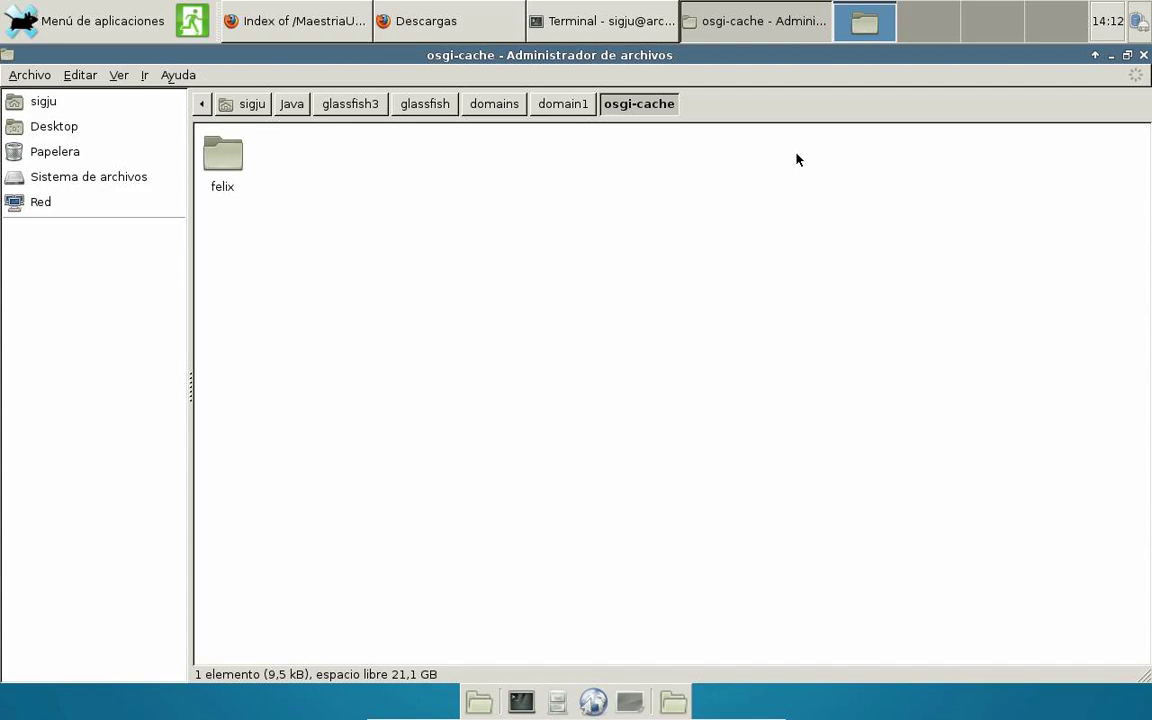
pyautogui.click(584, 114)
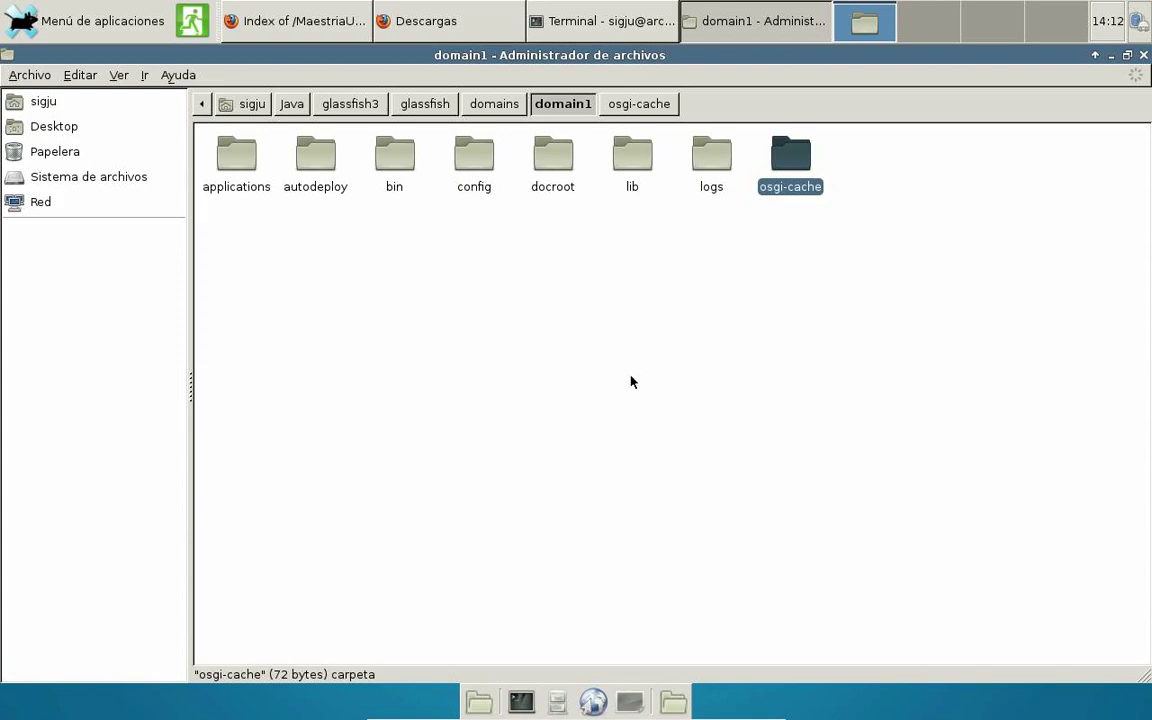
pyautogui.click(538, 20)
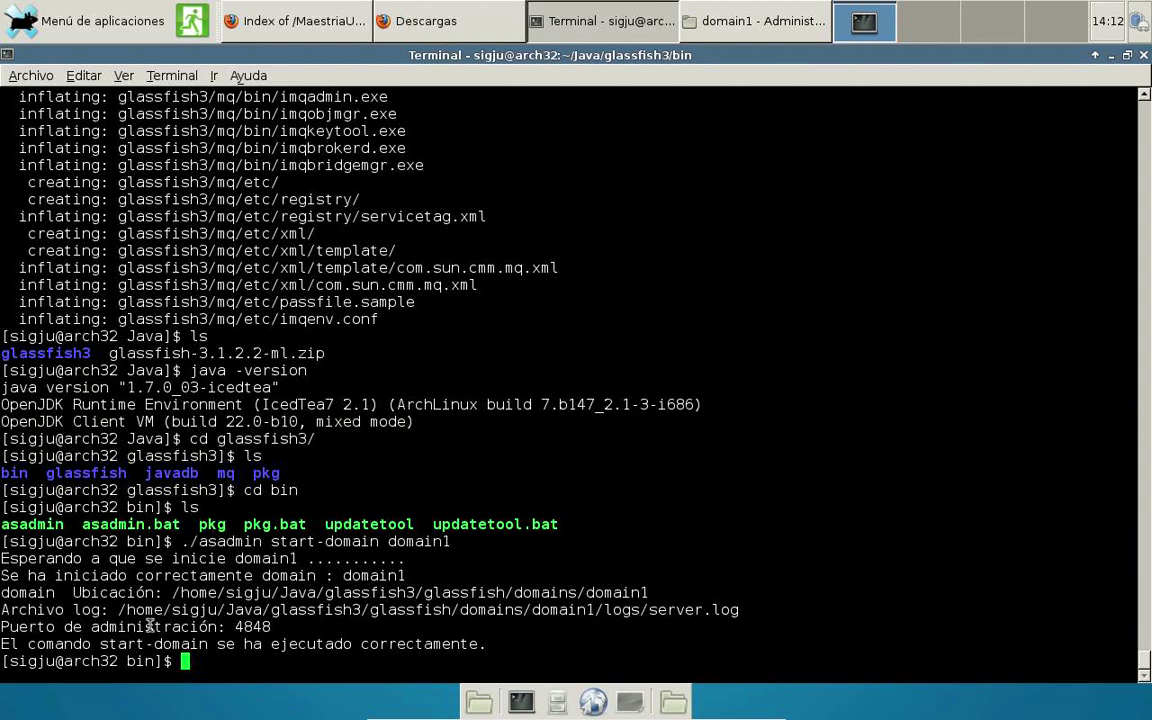
# Highlight admin port 4848 in the startup output and bring the Firefox Tools listing forward.
pyautogui.moveTo(236, 626); pyautogui.dragTo(273, 626)
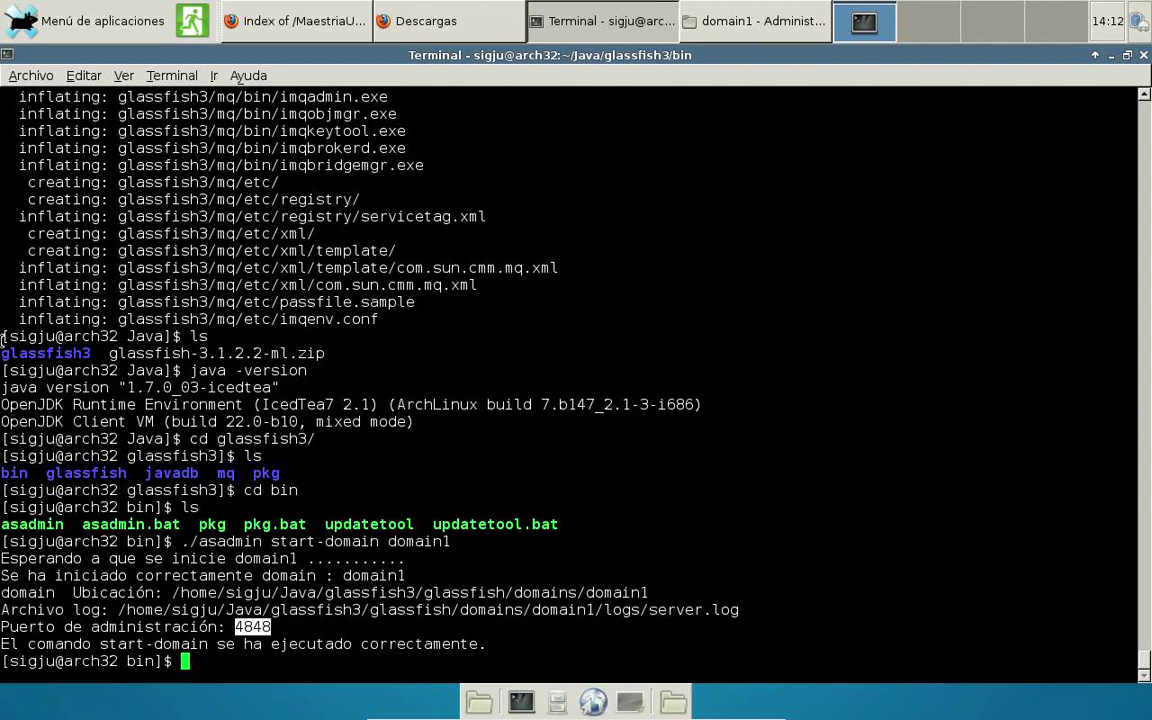
pyautogui.click(300, 20)
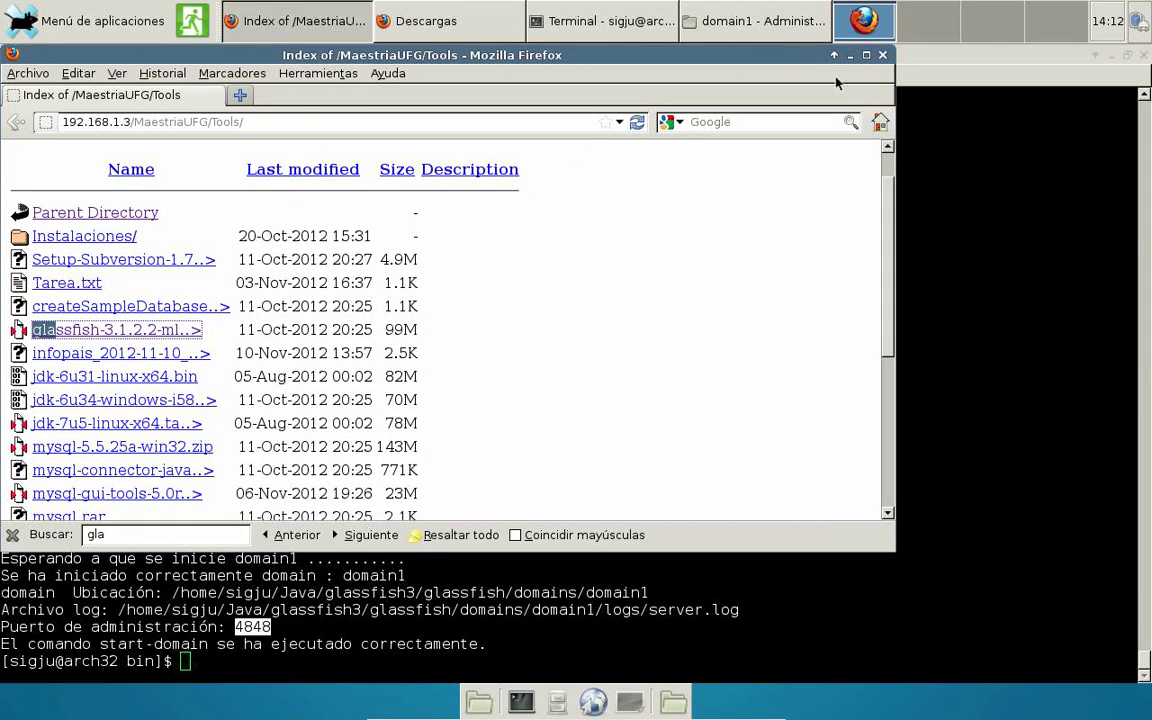
# Maximize Firefox and load localhost:8080 in a new tab.
pyautogui.doubleClick(782, 52)
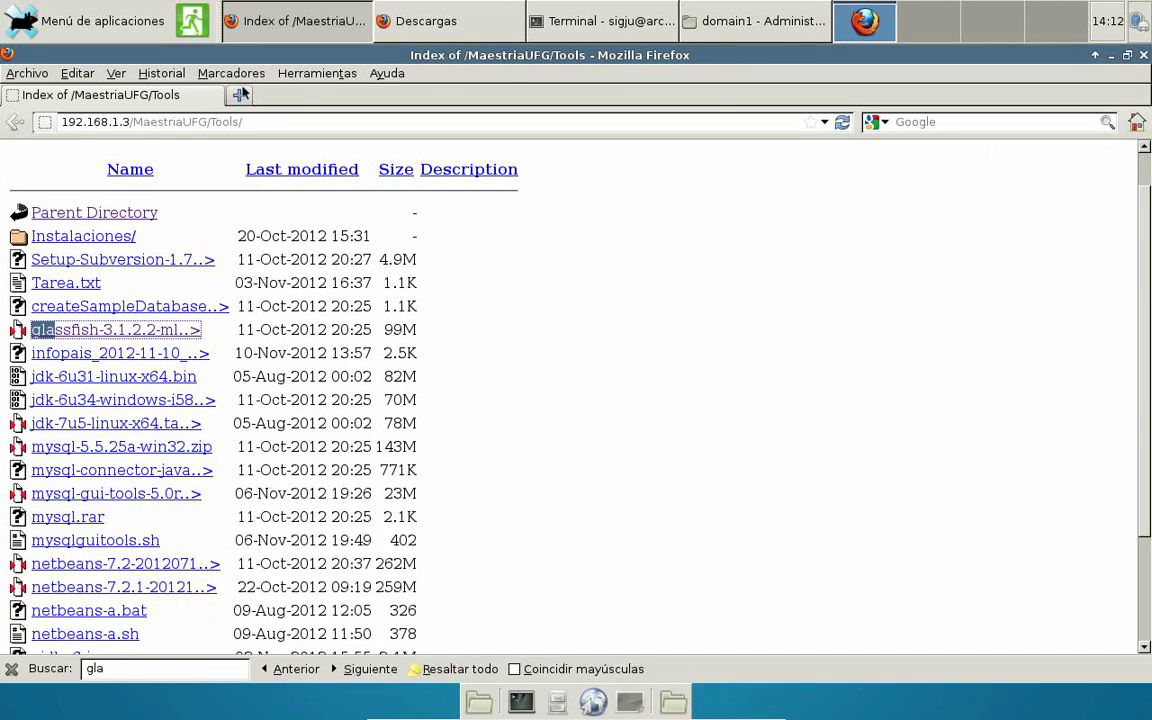
pyautogui.click(239, 94)
pyautogui.write('local')
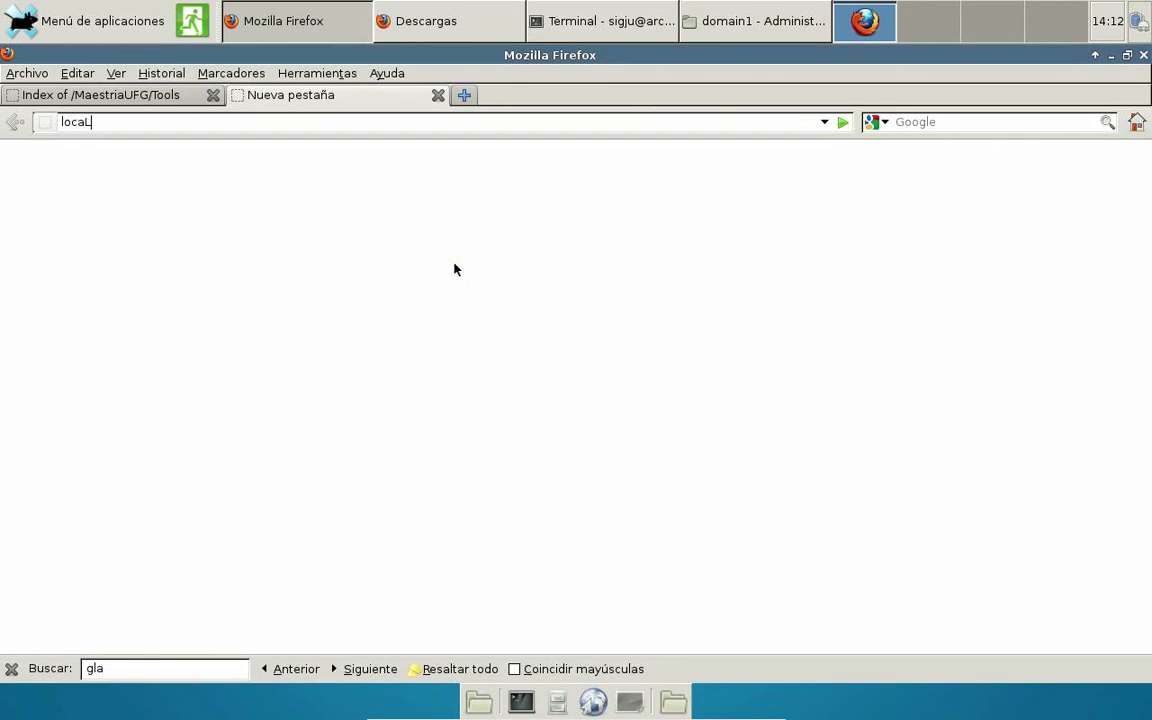
pyautogui.write('host:8080')
pyautogui.press('Return')
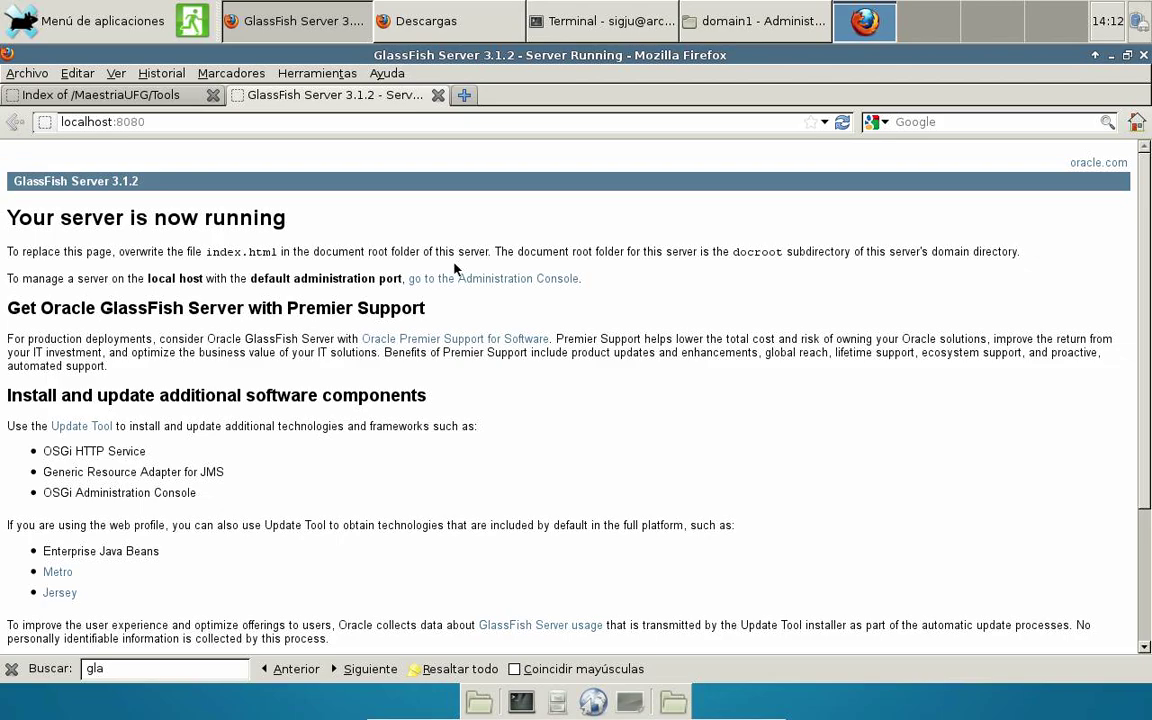
# Change the address to localhost:8181 to show the GlassFish 'Your server is now running' page.
pyautogui.click(152, 121)
pyautogui.press('BackSpace')
pyautogui.press('BackSpace')
pyautogui.press('BackSpace')
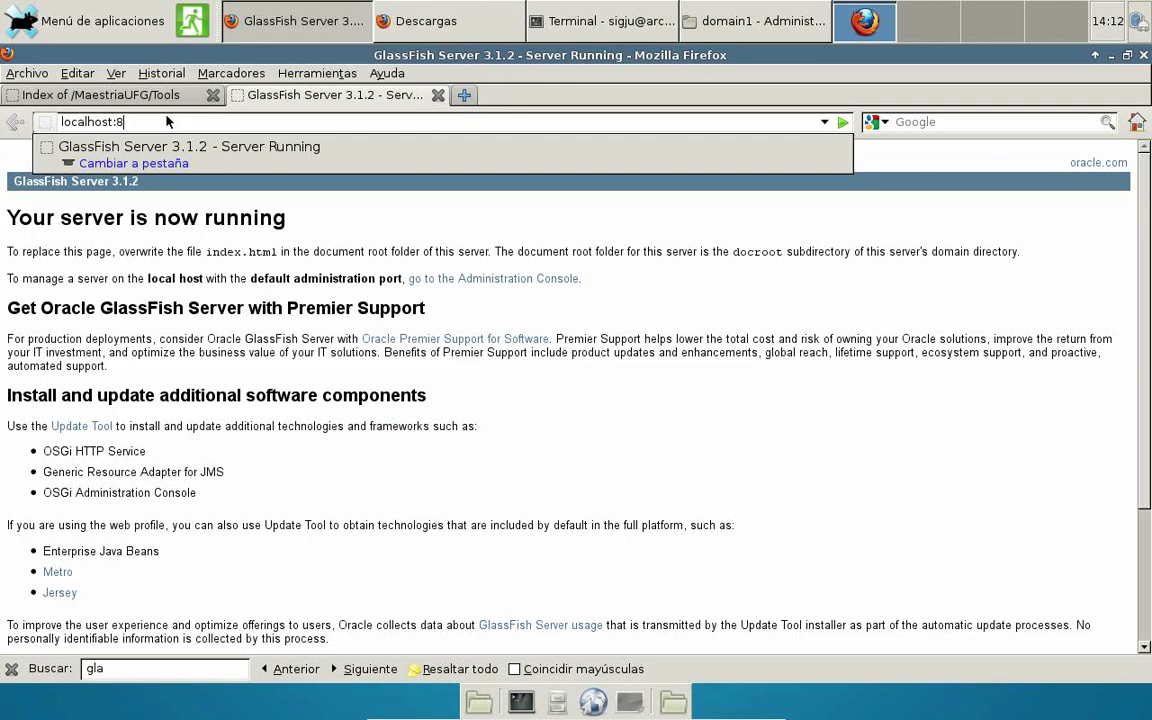
pyautogui.write('181')
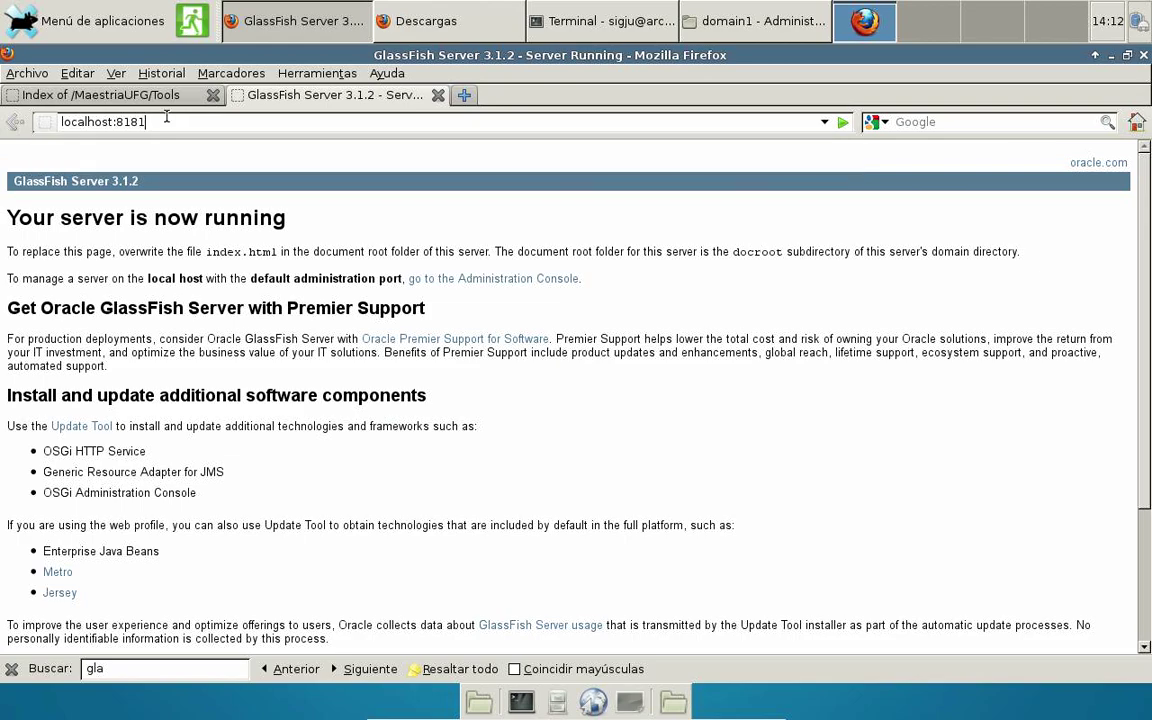
pyautogui.press('Return')
# Load the admin console at localhost:4848 and close the find bar.
pyautogui.click(235, 122)
pyautogui.press('BackSpace')
pyautogui.press('BackSpace')
pyautogui.press('BackSpace')
pyautogui.press('BackSpace')
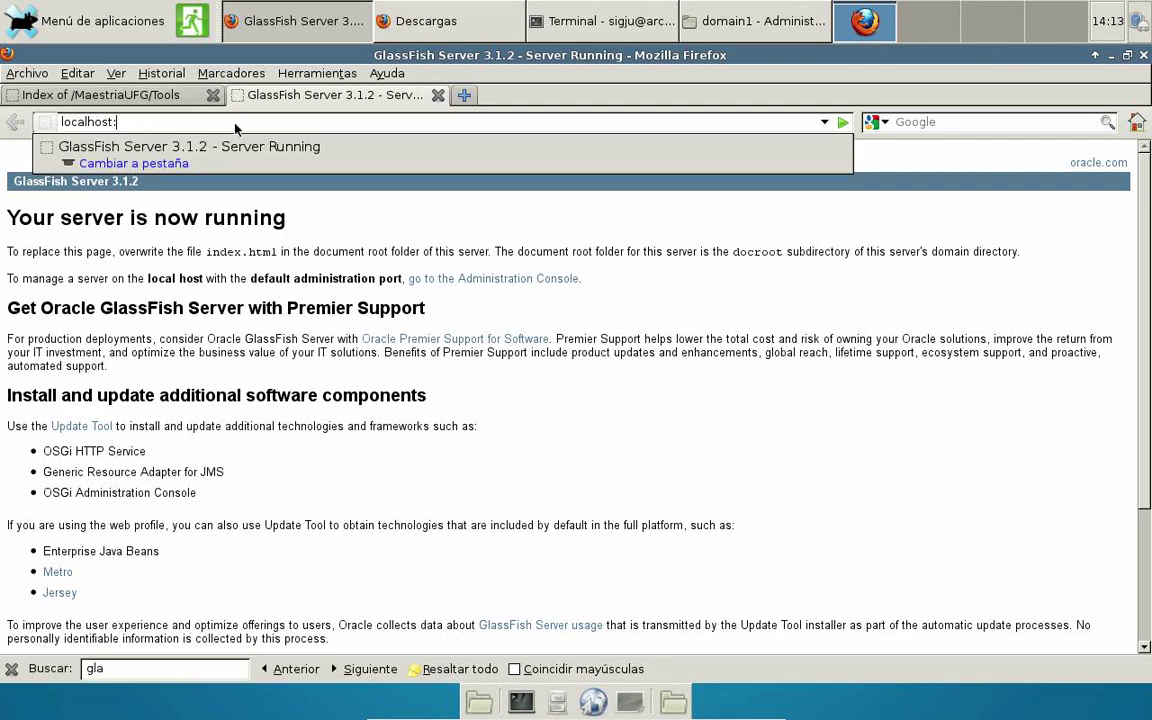
pyautogui.write('4848')
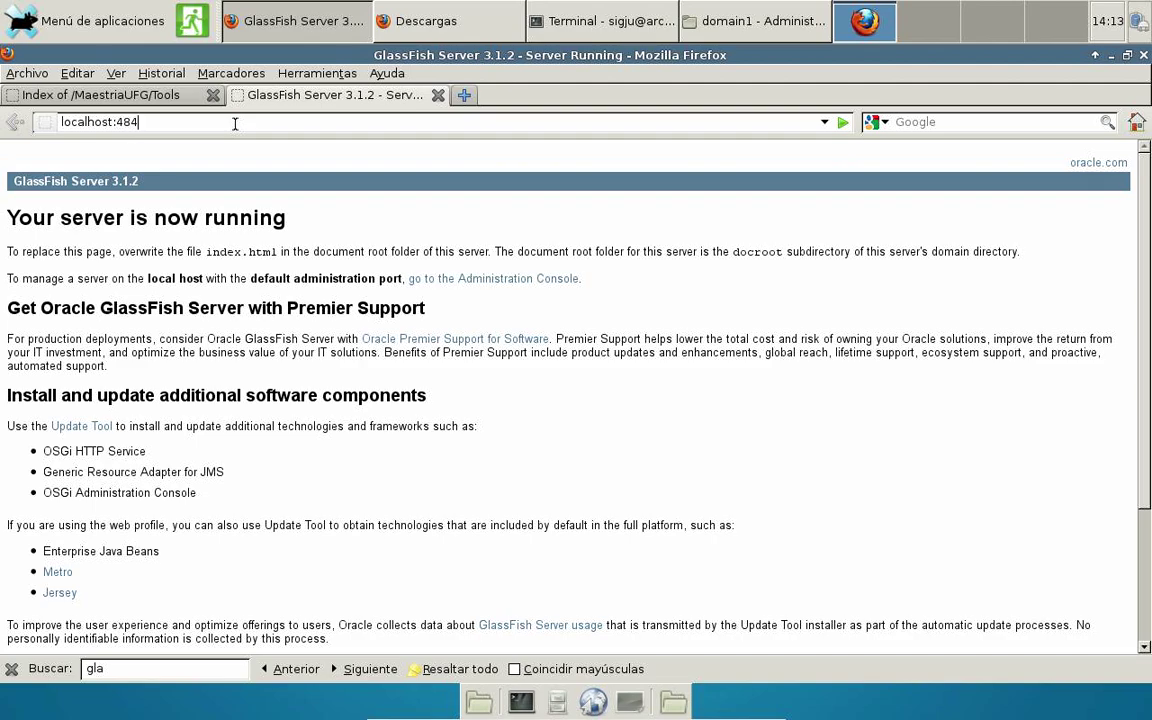
pyautogui.press('Return')
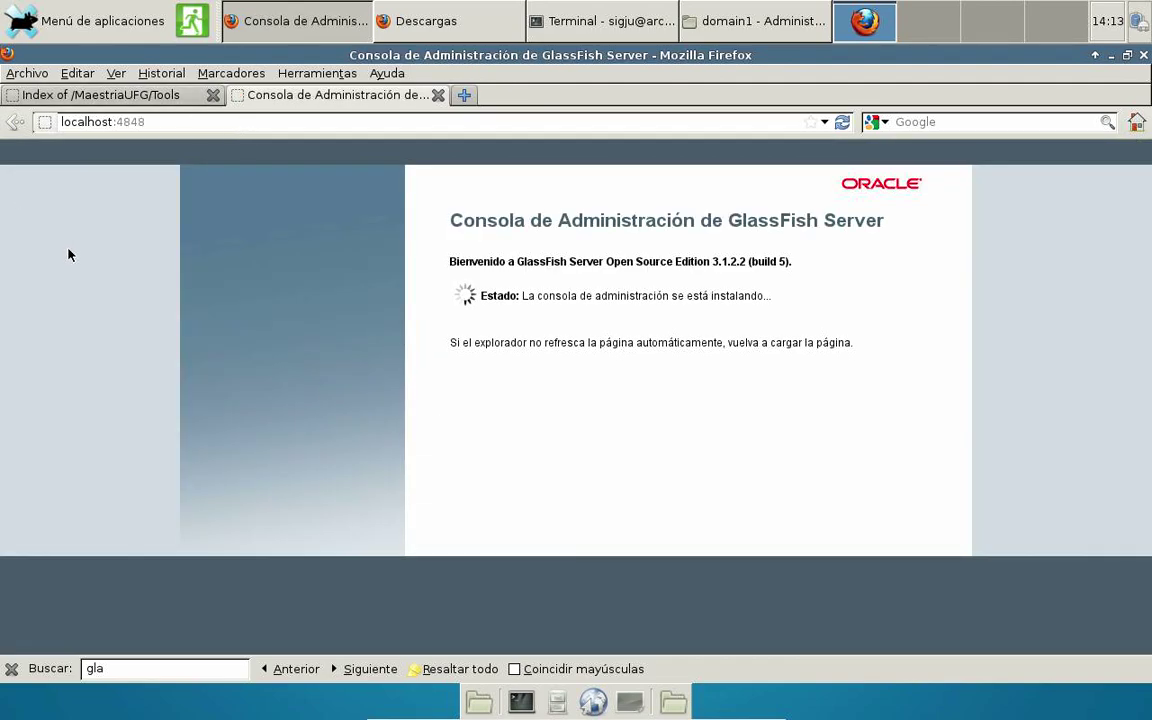
pyautogui.click(13, 670)
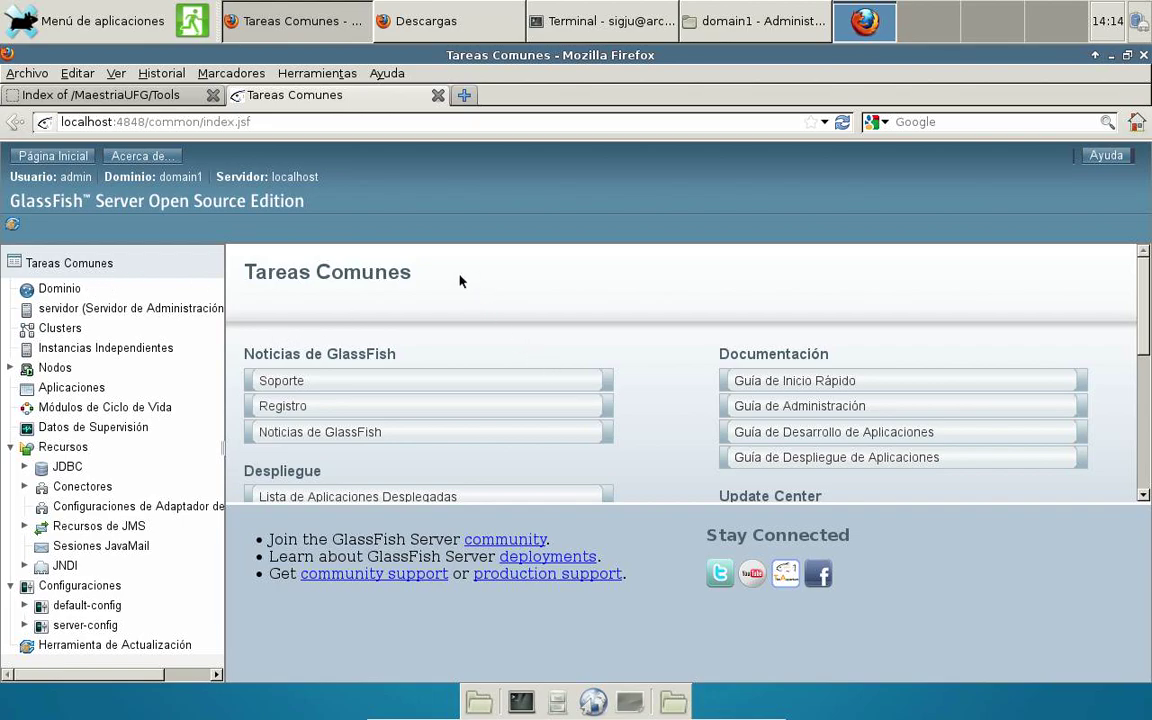
pyautogui.scroll(-1, 460, 281)
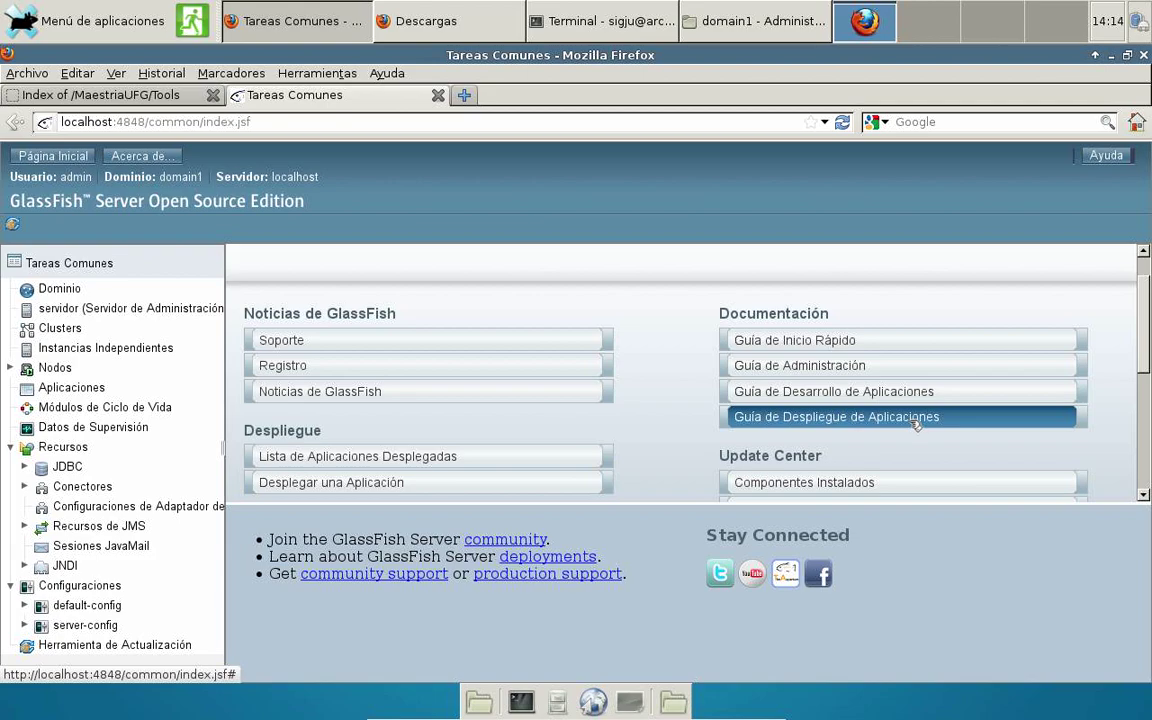
pyautogui.scroll(-1, 908, 424)
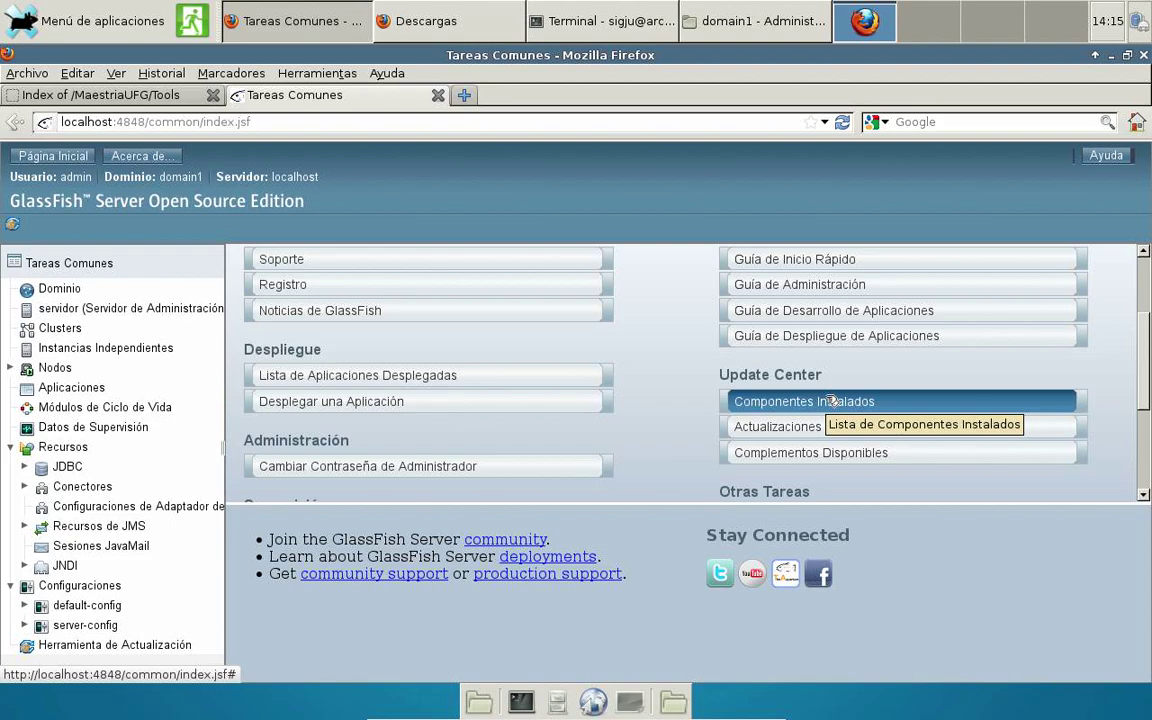
pyautogui.scroll(-2, 831, 401)
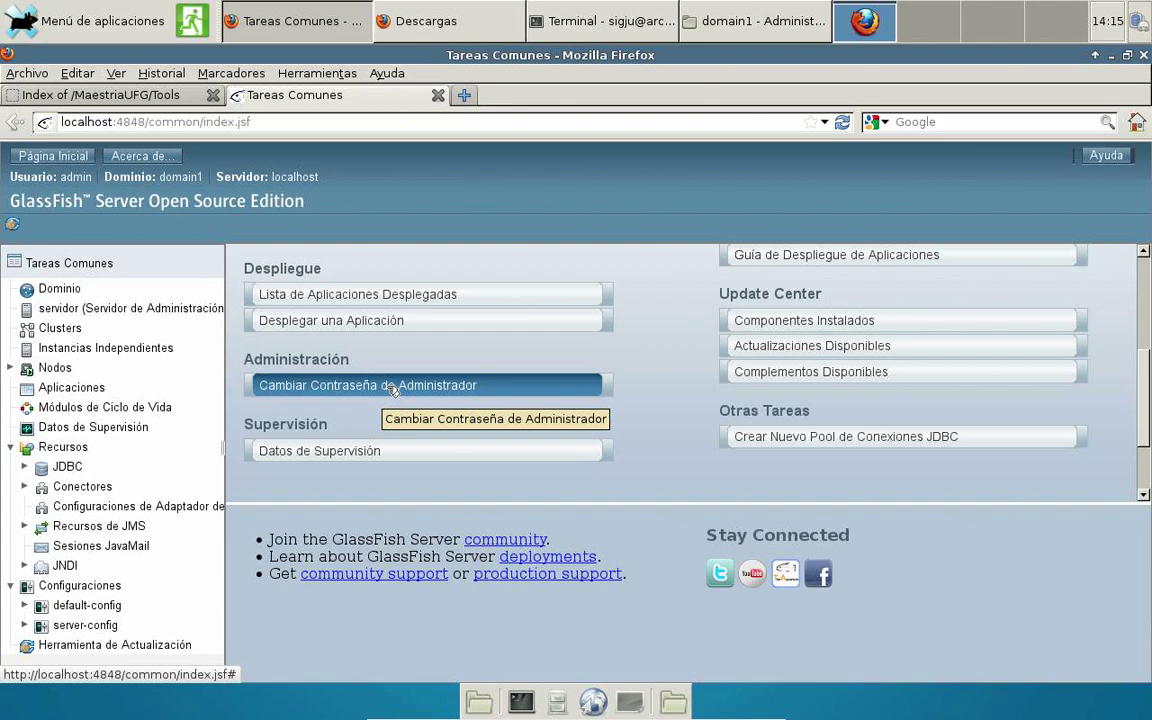
# Enter and confirm a new administrator password, save it, and let Firefox remember it.
pyautogui.click(392, 386)
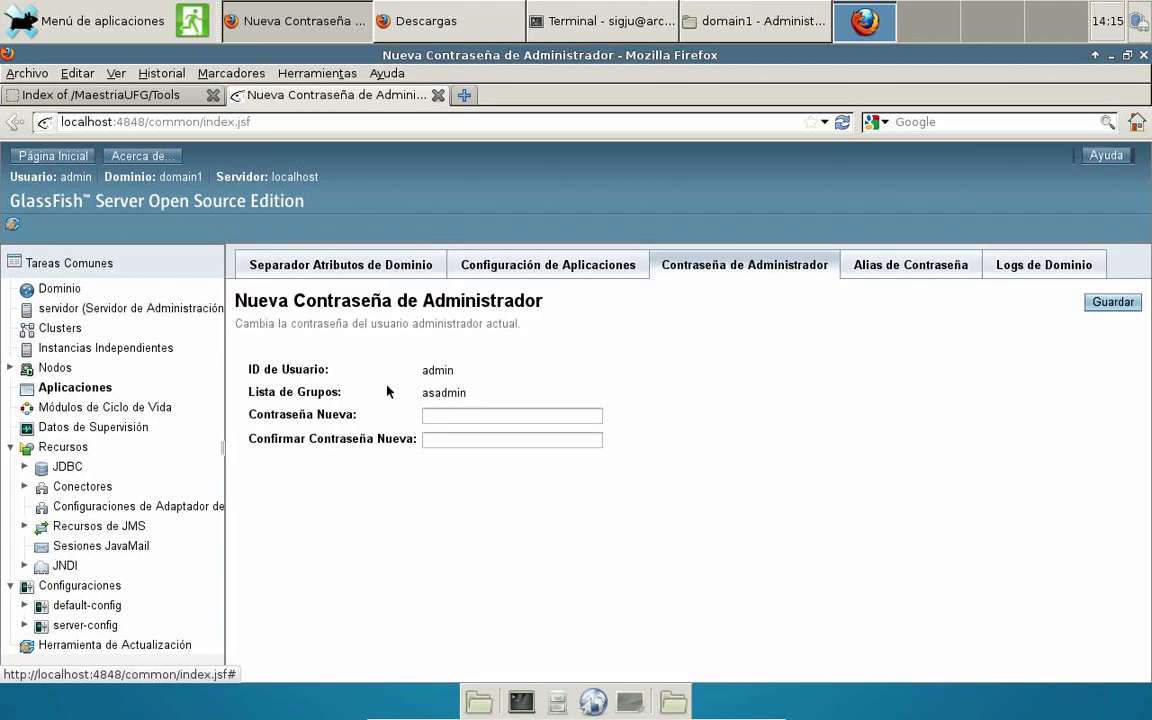
pyautogui.click(442, 415)
pyautogui.write('********')
pyautogui.press('Tab')
pyautogui.write('********')
pyautogui.click(1112, 302)
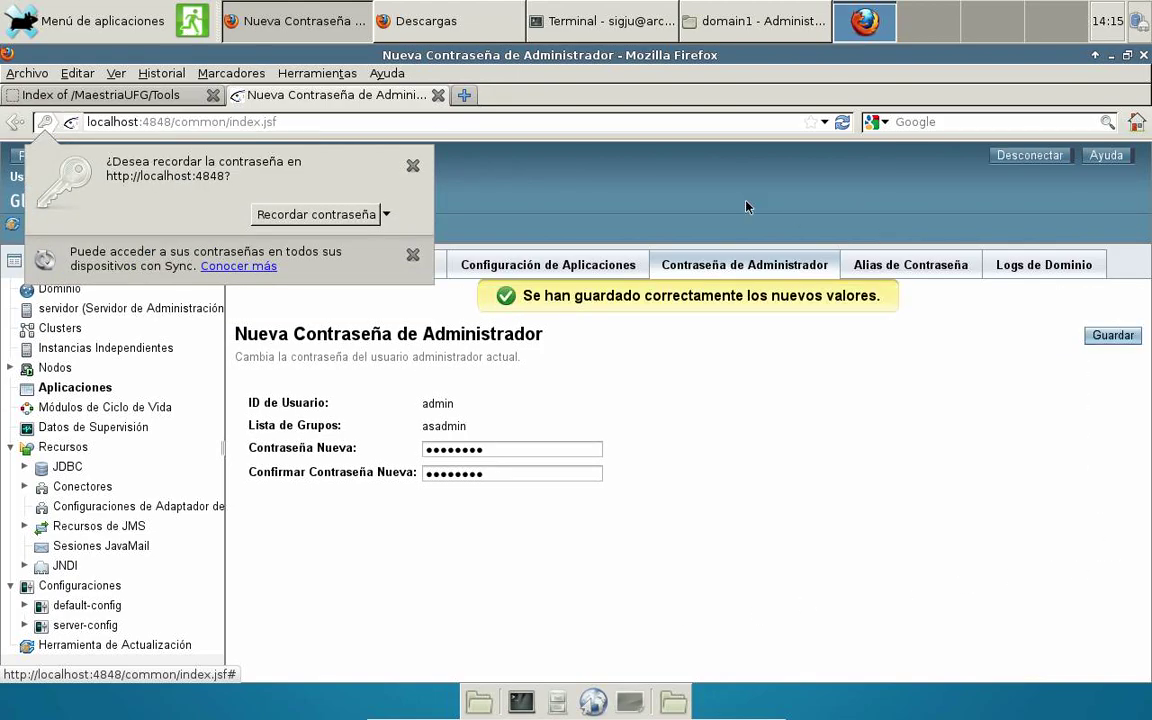
pyautogui.click(334, 212)
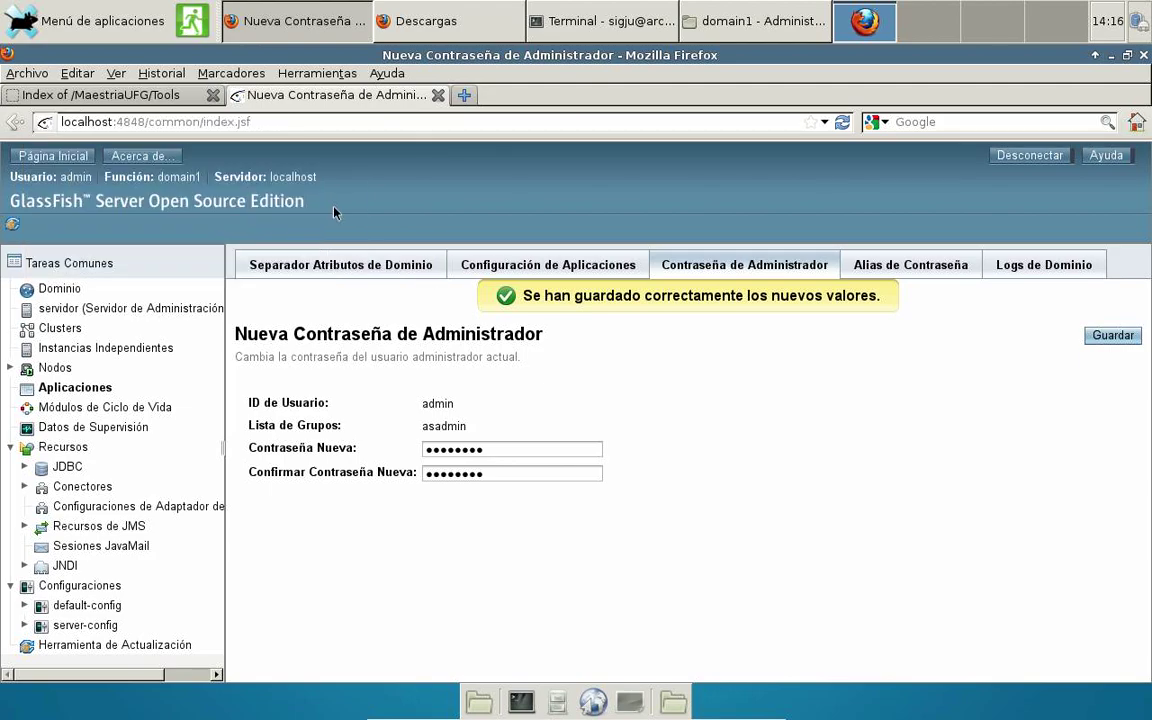
# Sign out of the console, confirm, and clear the autofilled password.
pyautogui.click(1030, 156)
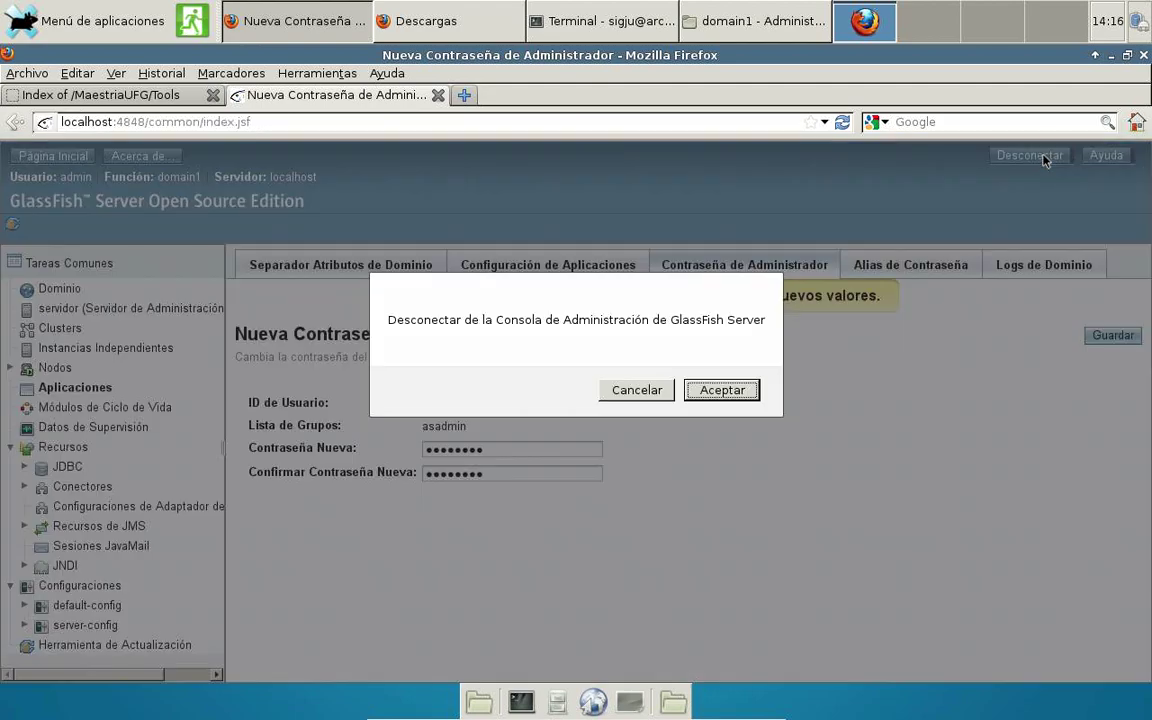
pyautogui.click(722, 390)
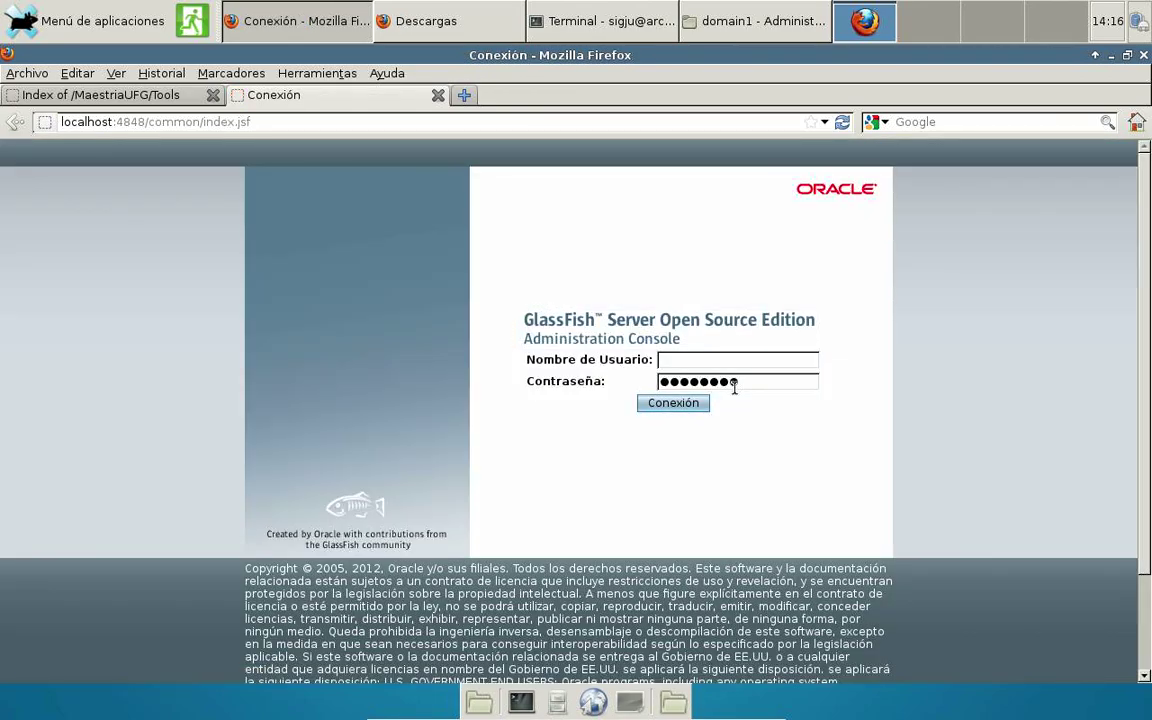
pyautogui.moveTo(734, 386); pyautogui.dragTo(645, 384)
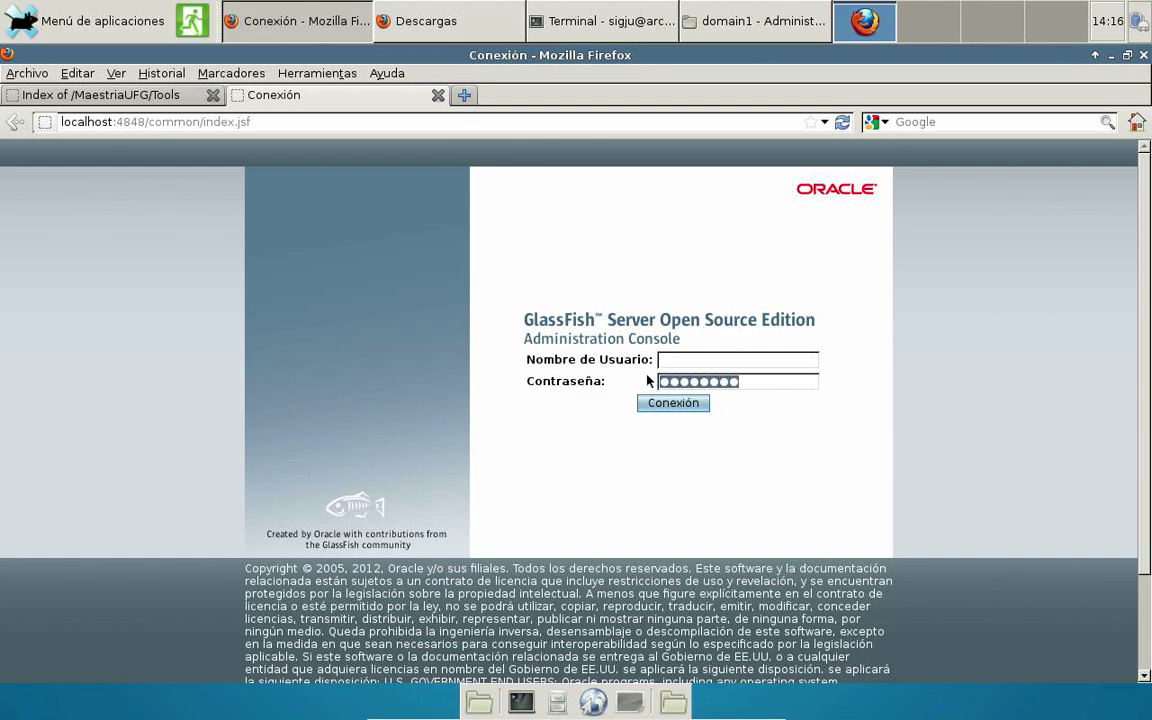
pyautogui.press('BackSpace')
# Log back in as admin using the new password.
pyautogui.click(744, 358)
pyautogui.write('admin')
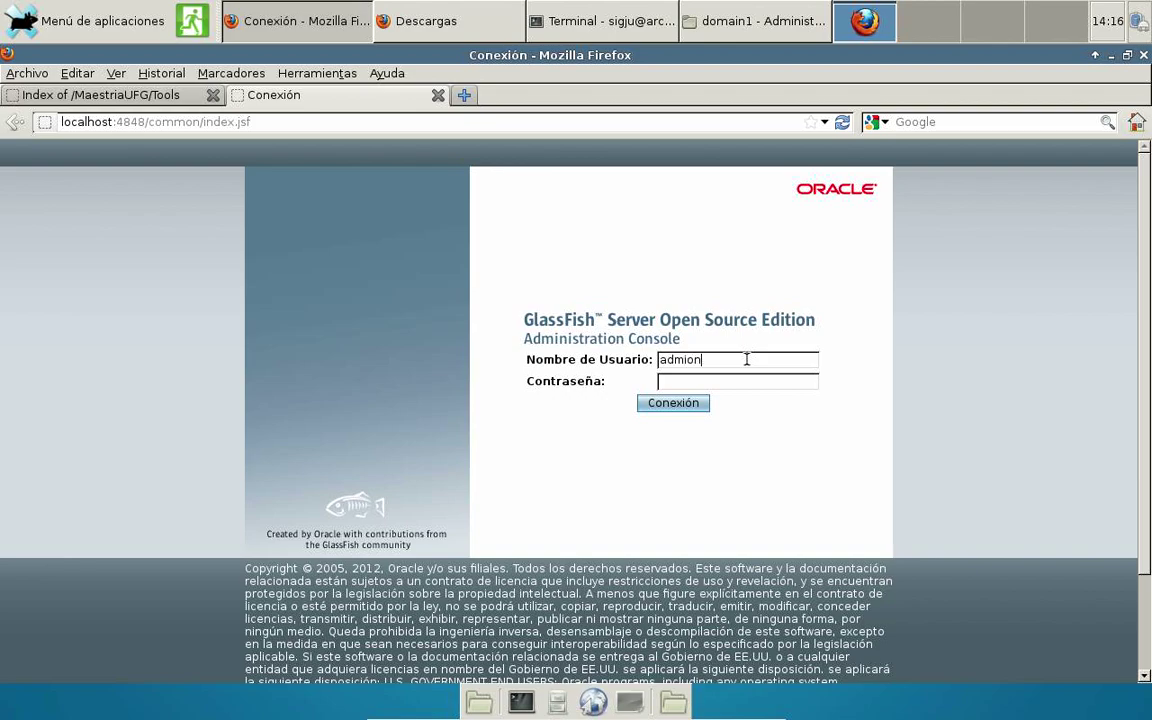
pyautogui.press('Tab')
pyautogui.write('admi')
pyautogui.press('BackSpace')
pyautogui.press('BackSpace')
pyautogui.press('BackSpace')
pyautogui.press('BackSpace')
pyautogui.write('admin123')
pyautogui.click(680, 404)
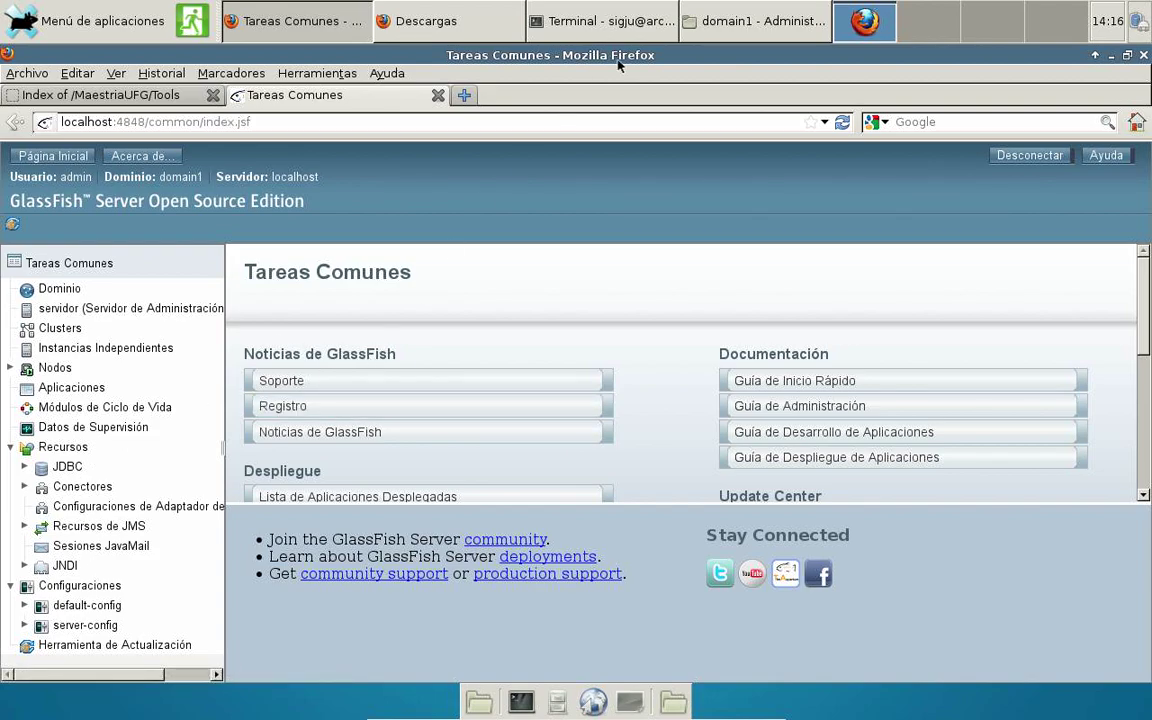
# Clear the terminal, list memory stats with cat /proc/meminfo, then return to the GlassFish console.
pyautogui.click(636, 24)
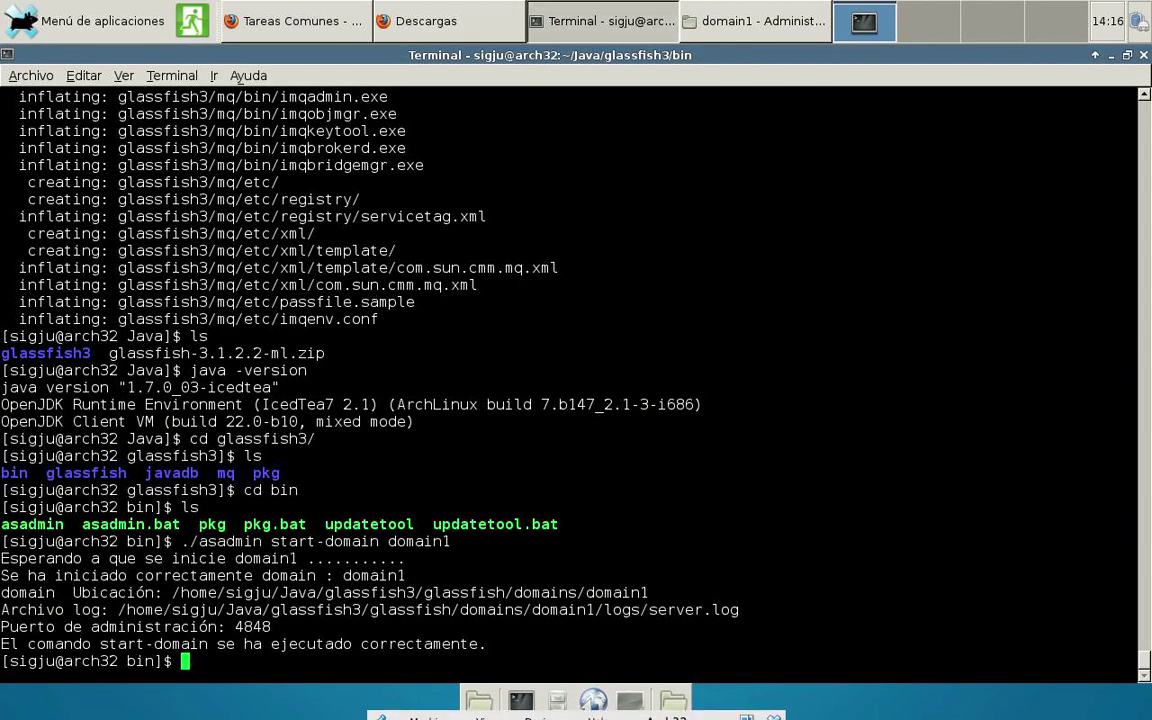
pyautogui.write('c')
pyautogui.write('lear')
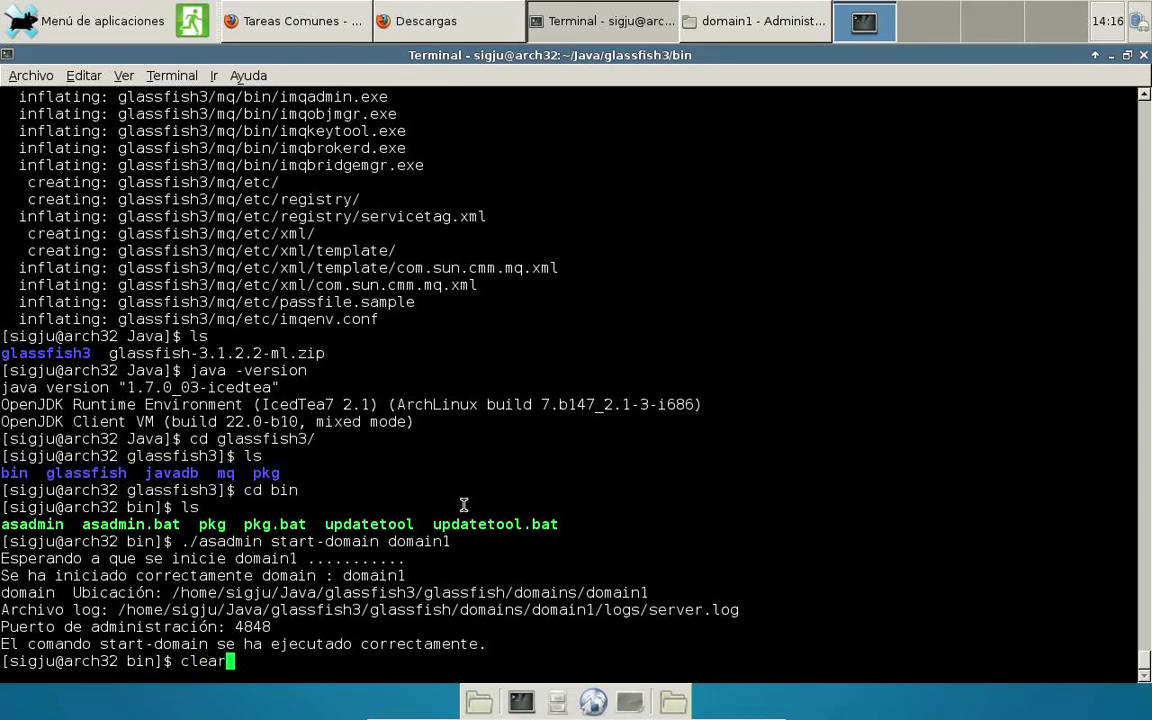
pyautogui.press('Return')
pyautogui.write('cat ')
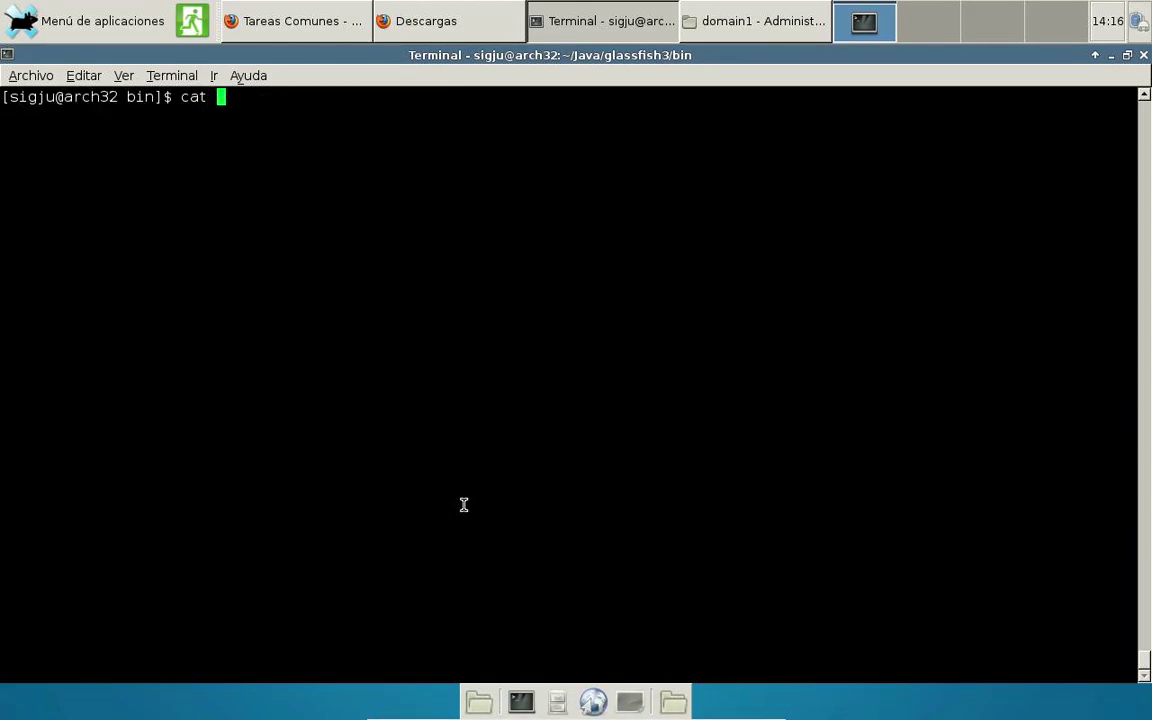
pyautogui.write('/proc/me')
pyautogui.press('Tab')
pyautogui.press('Return')
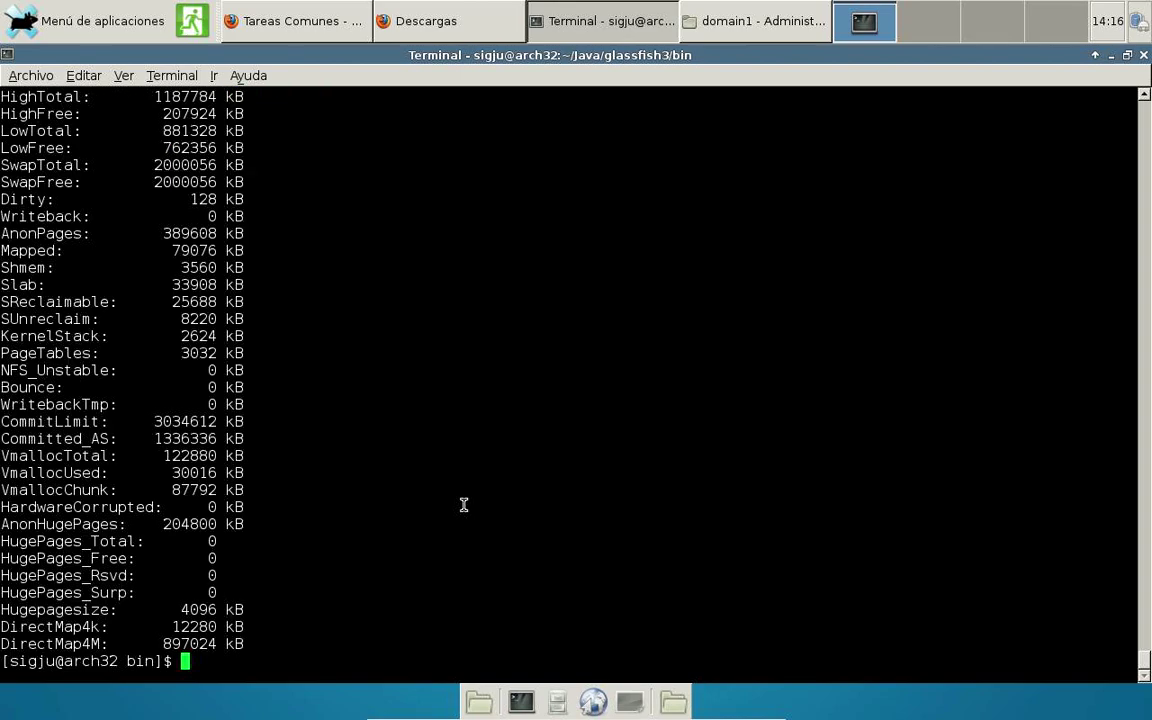
pyautogui.scroll(8, 298, 490)
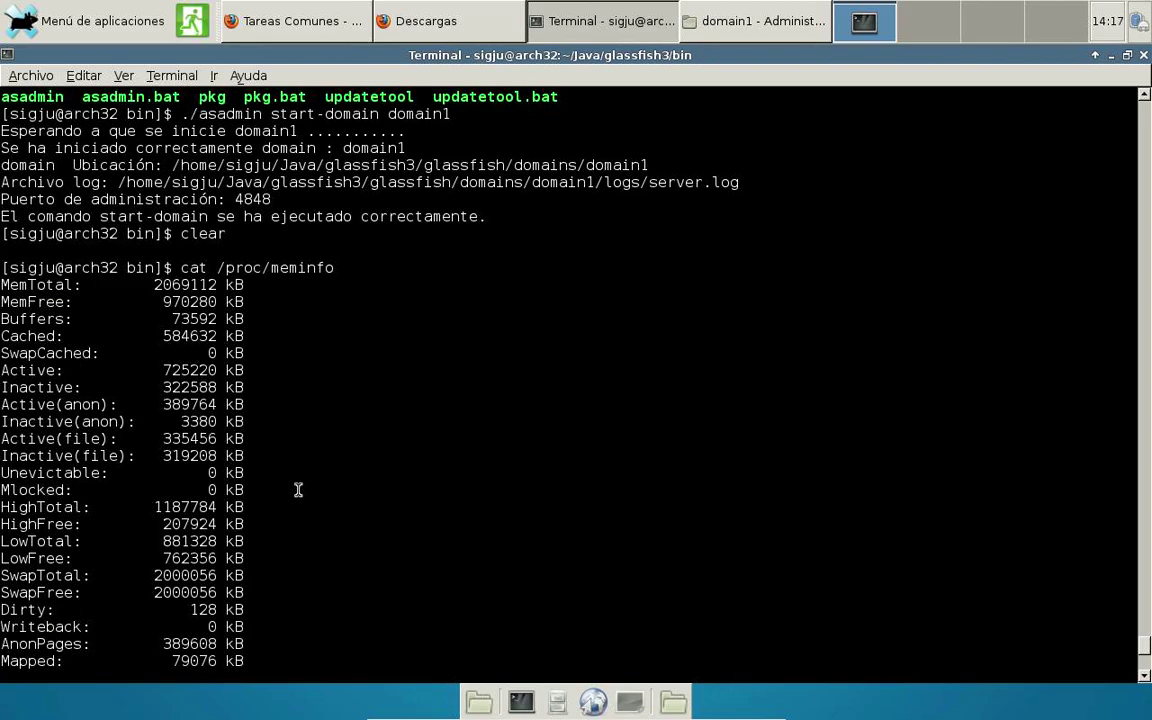
pyautogui.scroll(-8, 298, 490)
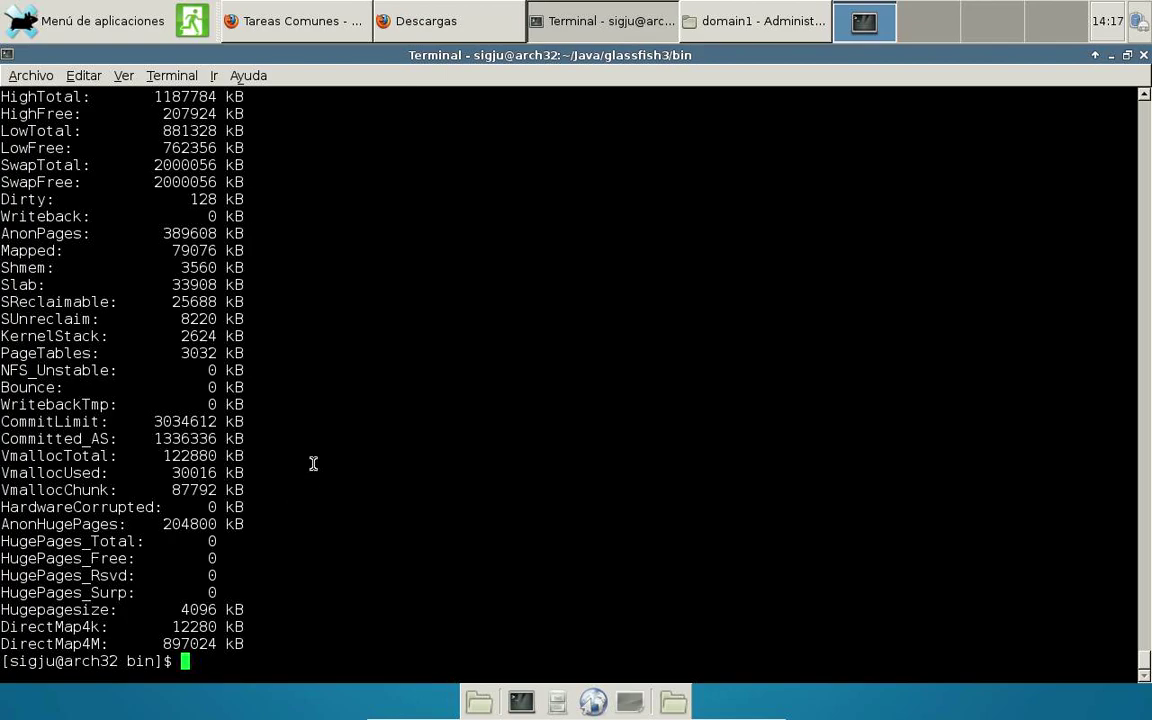
pyautogui.click(255, 15)
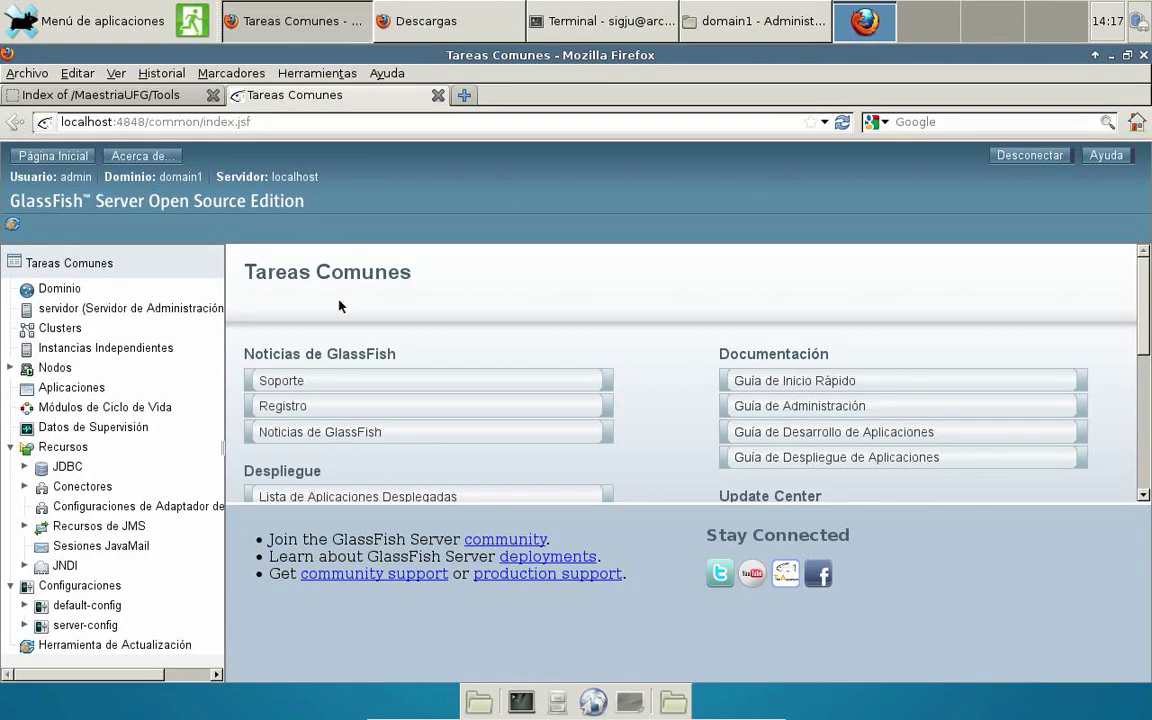